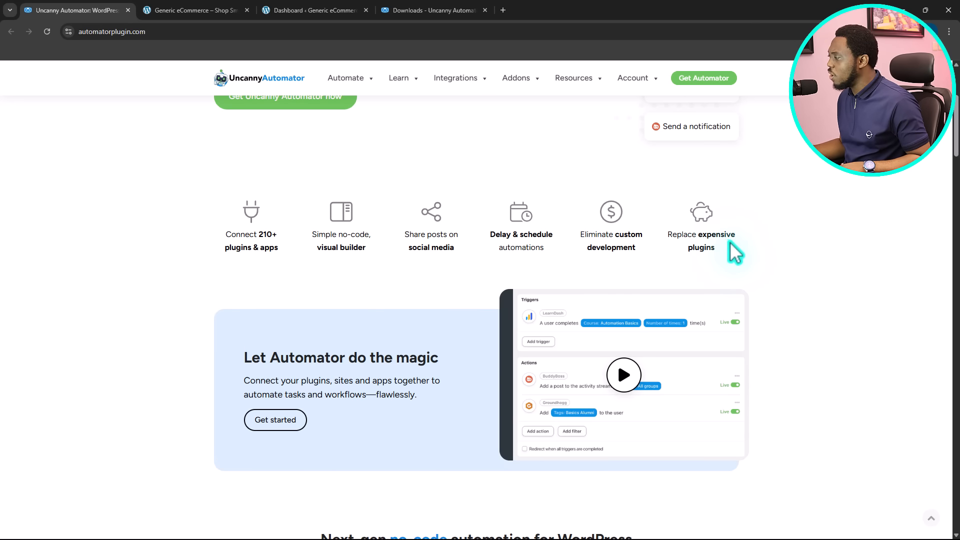
# - Review the Uncanny Automator homepage's features, trusted brands, customer reviews and usage statistics, with a brief look at the demo store
pyautogui.scroll(-4, 737, 252)
pyautogui.scroll(-4, 734, 245)
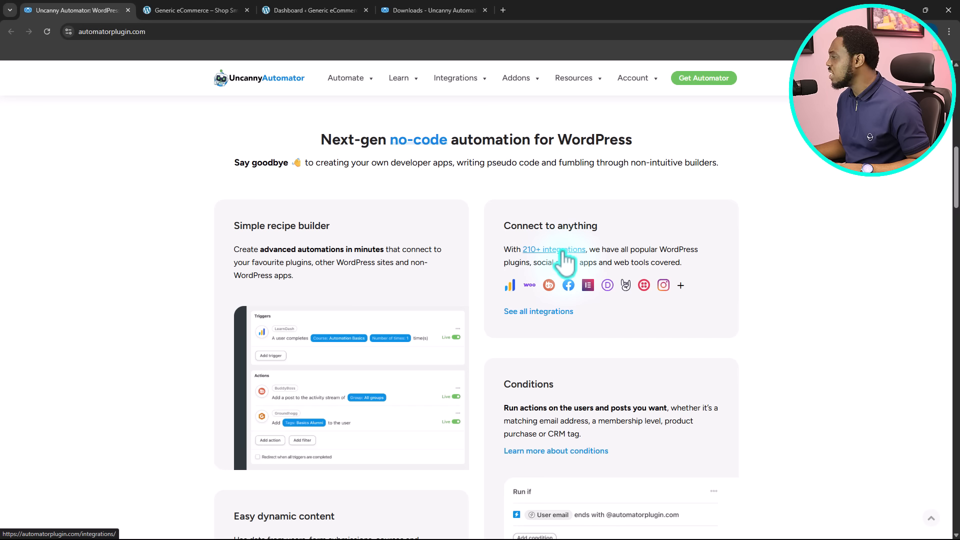
pyautogui.scroll(-8, 563, 253)
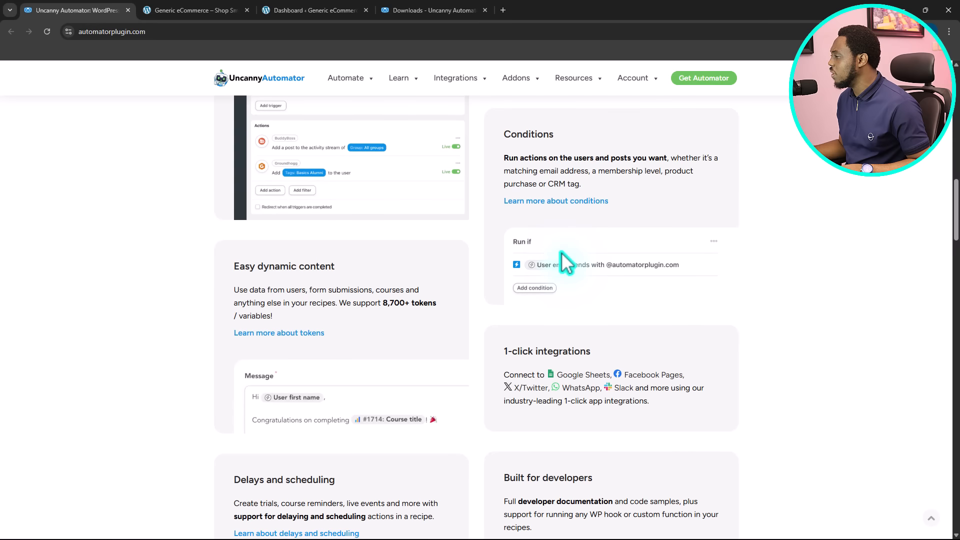
pyautogui.scroll(1, 564, 257)
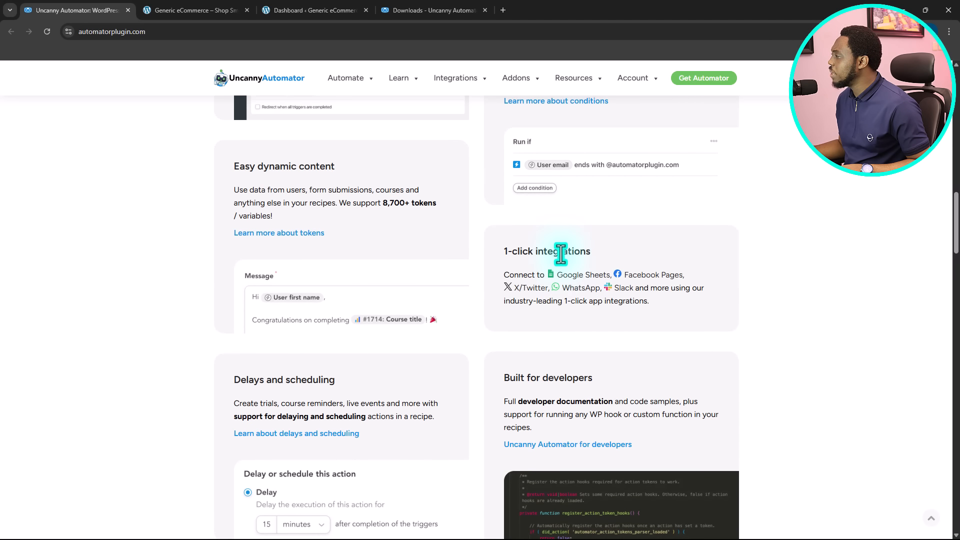
pyautogui.scroll(-12, 560, 254)
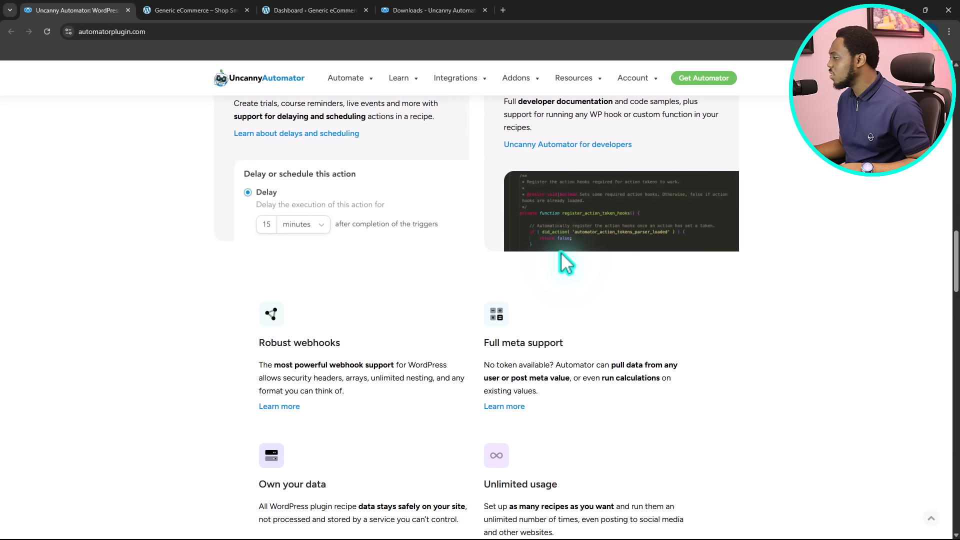
pyautogui.scroll(-7, 567, 263)
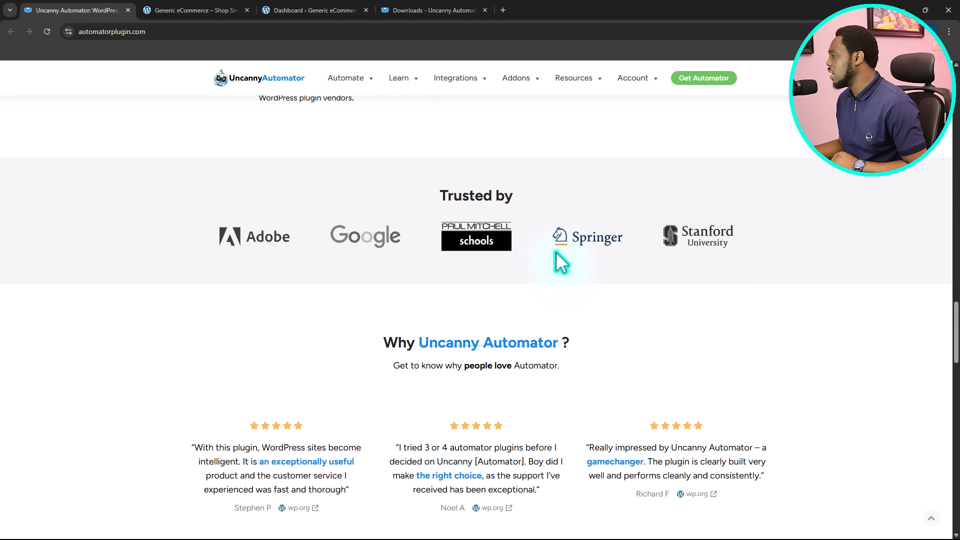
pyautogui.scroll(-8, 556, 252)
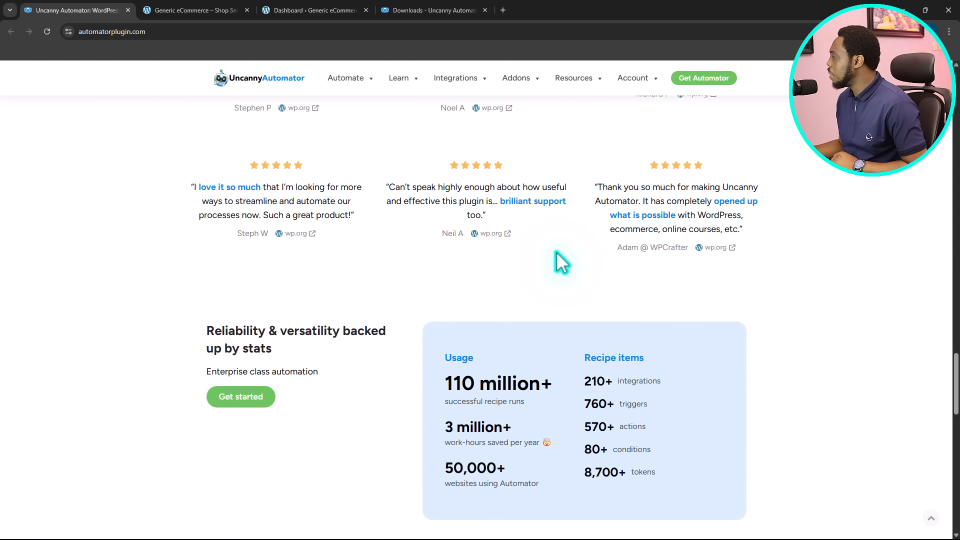
pyautogui.scroll(6, 556, 253)
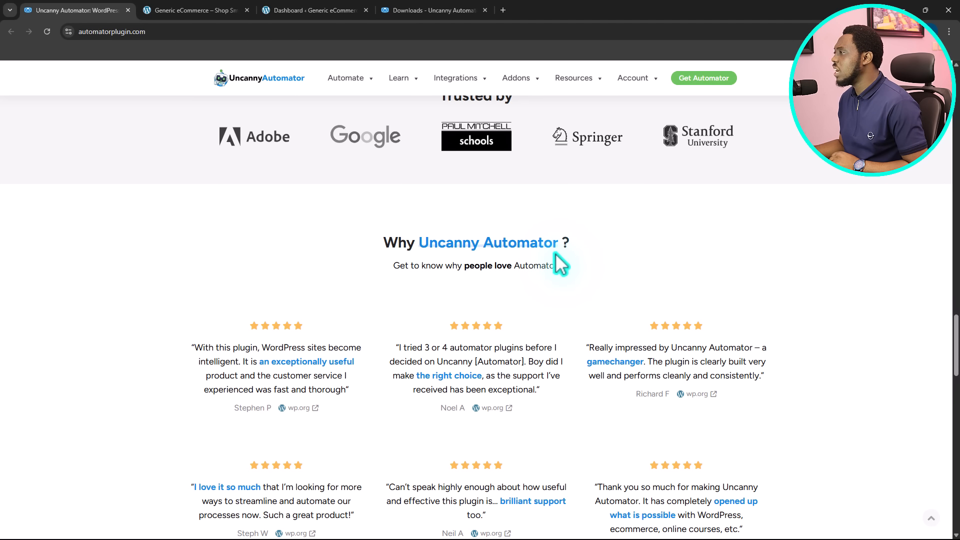
pyautogui.click(207, 10)
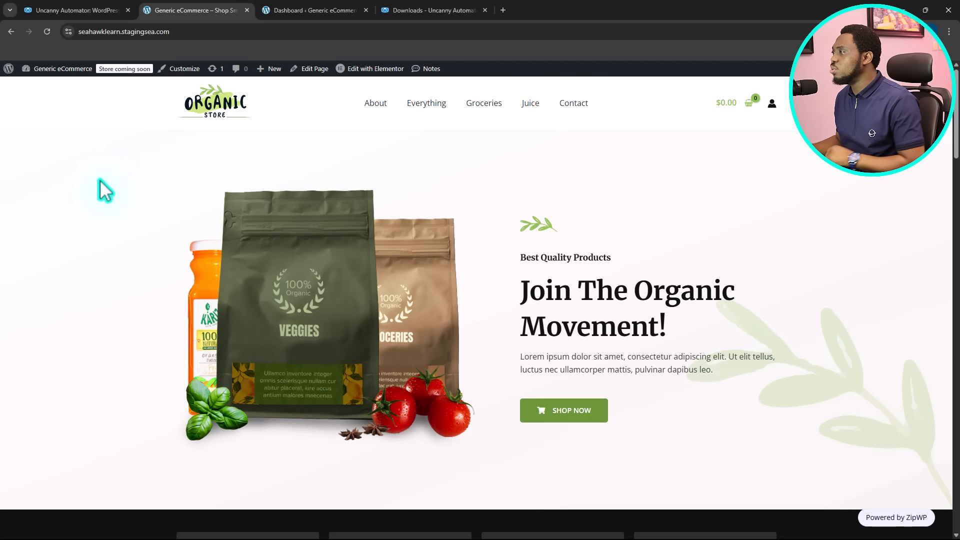
pyautogui.click(94, 16)
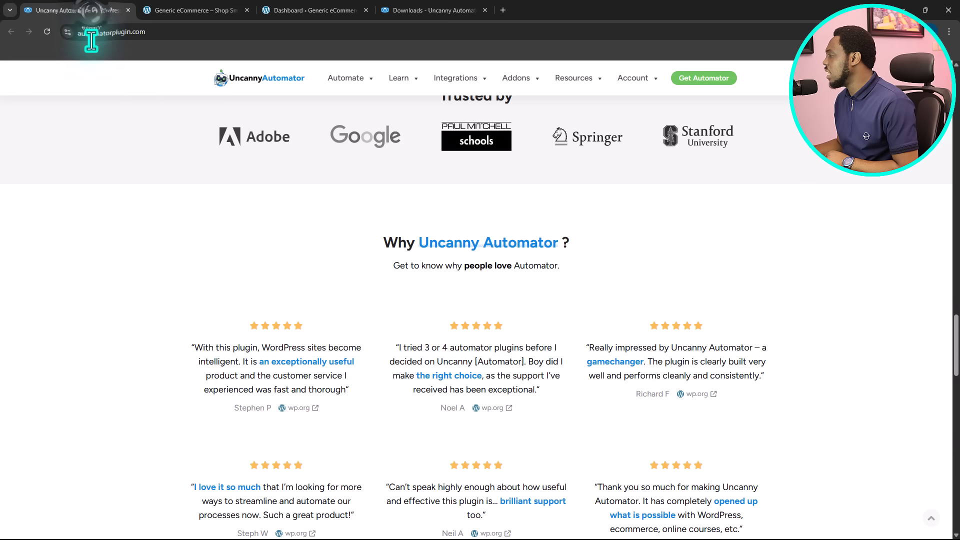
# - Return to the homepage's "Connect to anything" section and open its page of 210+ integrations
pyautogui.scroll(5, 576, 310)
pyautogui.scroll(12, 577, 342)
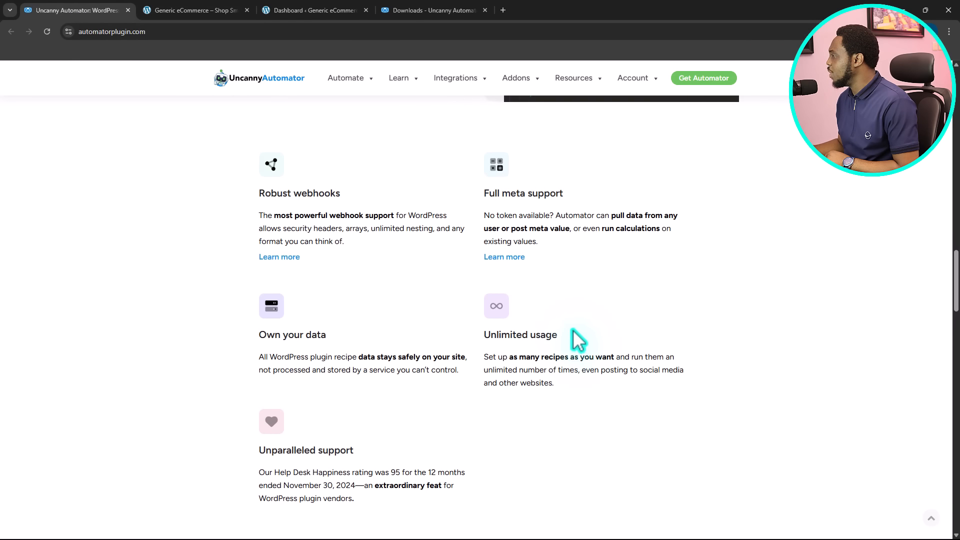
pyautogui.scroll(3, 573, 341)
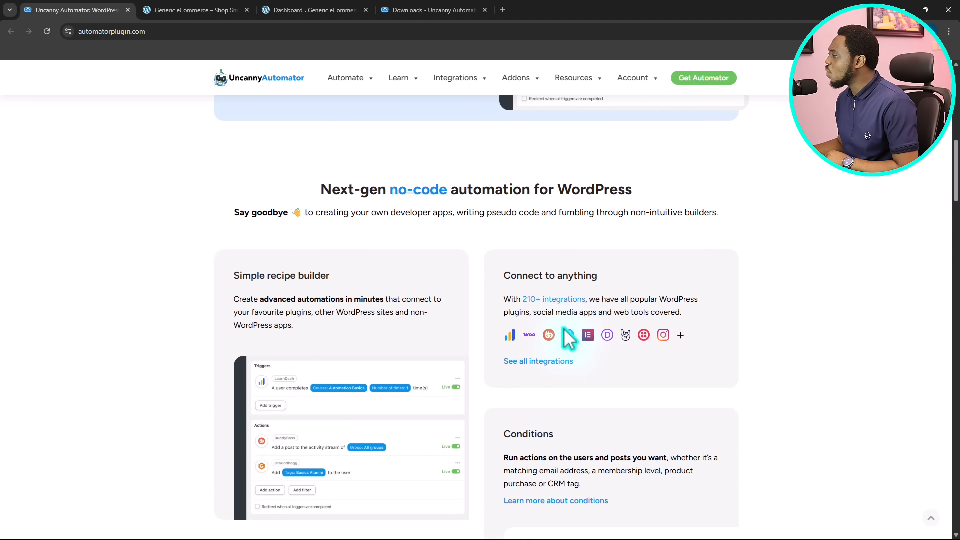
pyautogui.click(553, 300)
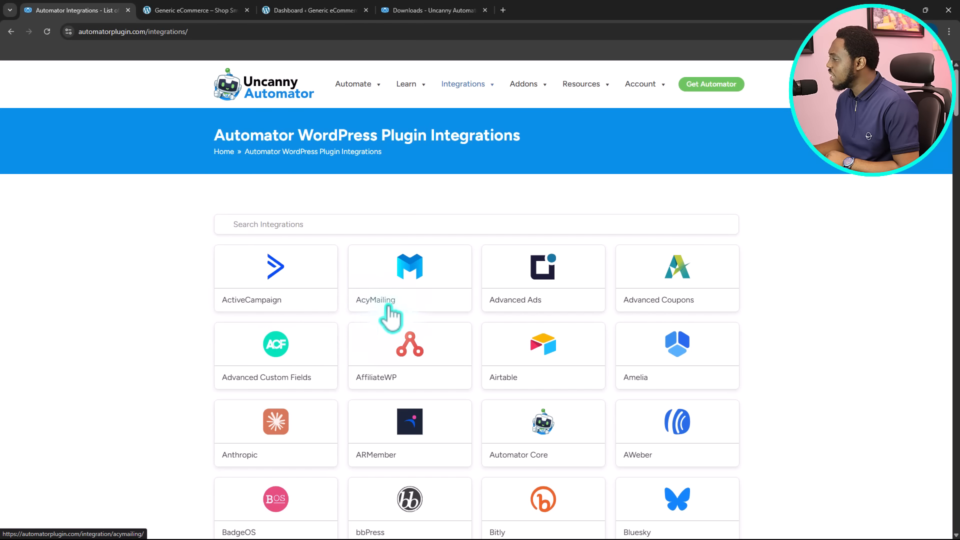
# - Look through the whole alphabetical list of Uncanny Automator integrations, from ActiveCampaign to Zoom Webinars
pyautogui.scroll(-7, 808, 306)
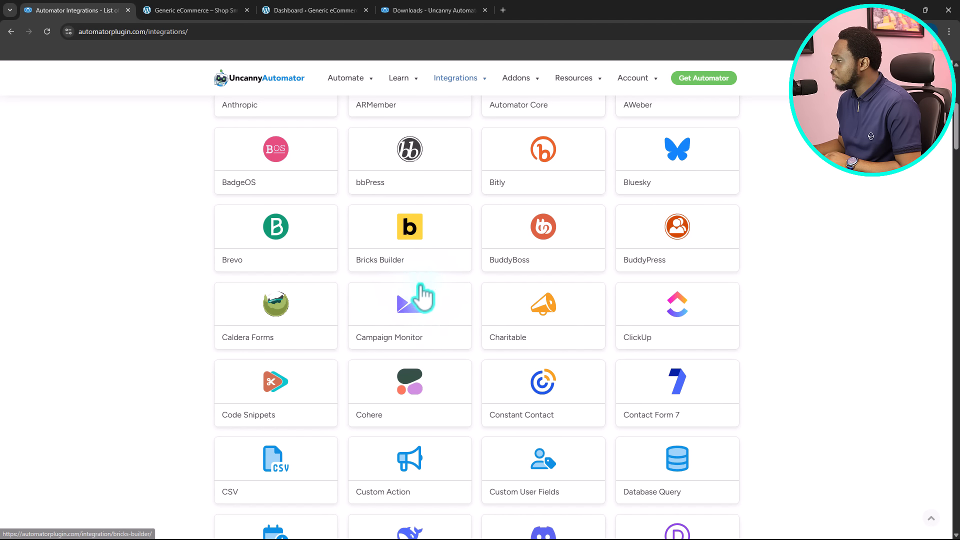
pyautogui.scroll(-10, 890, 360)
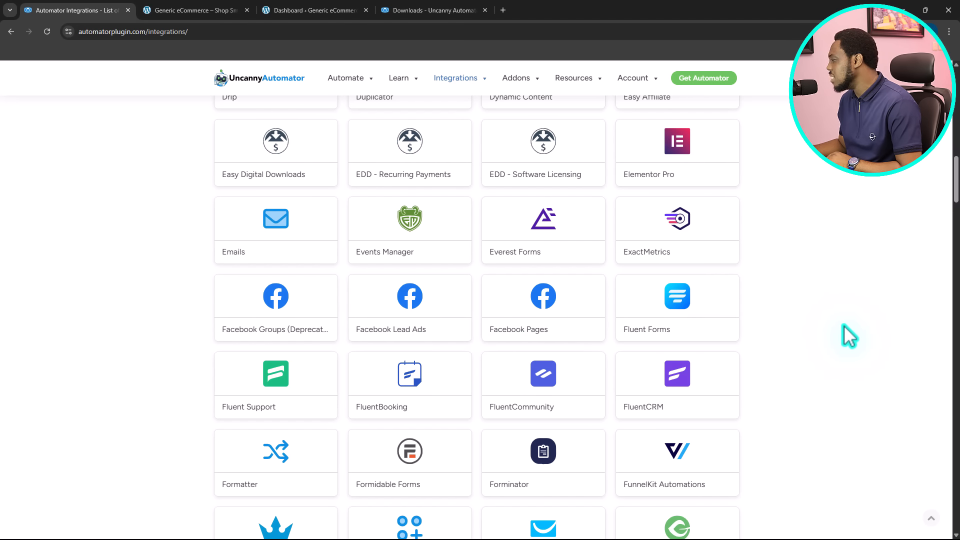
pyautogui.scroll(-4, 845, 336)
pyautogui.scroll(-3, 850, 339)
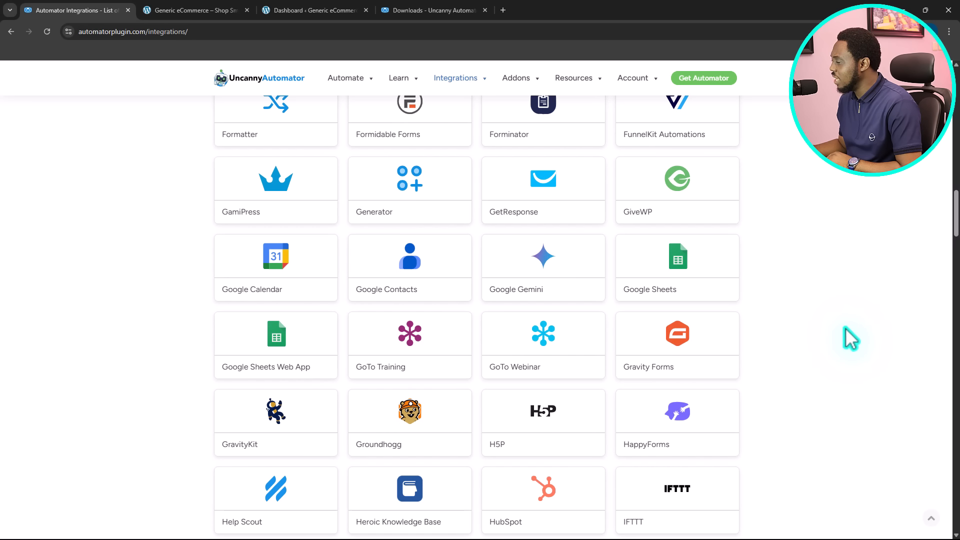
pyautogui.scroll(-5, 849, 338)
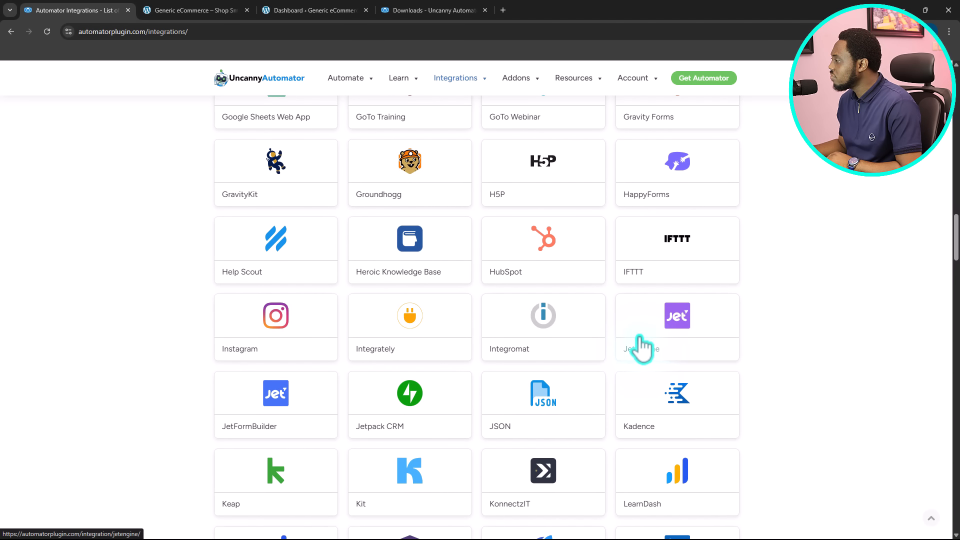
pyautogui.scroll(-5, 775, 279)
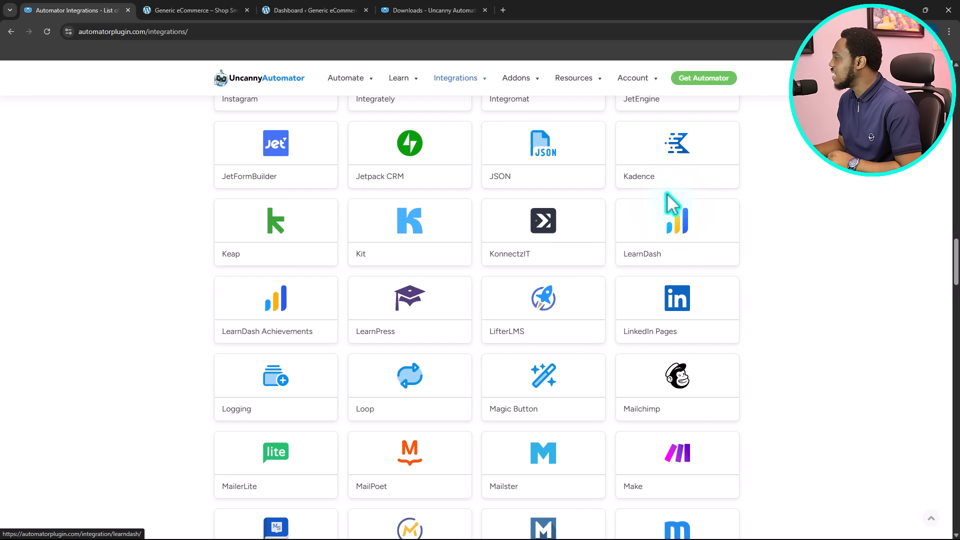
pyautogui.scroll(-1, 792, 259)
pyautogui.scroll(-7, 792, 259)
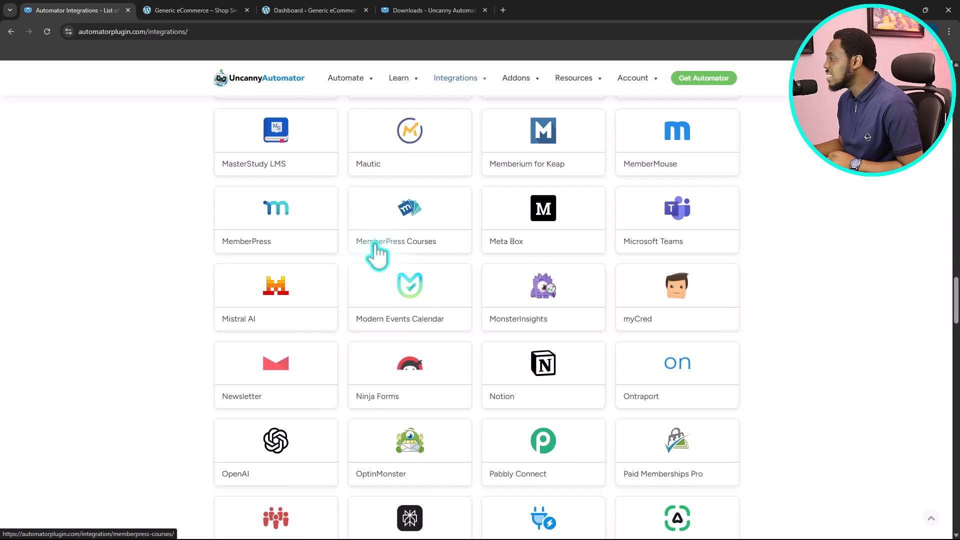
pyautogui.scroll(1, 378, 253)
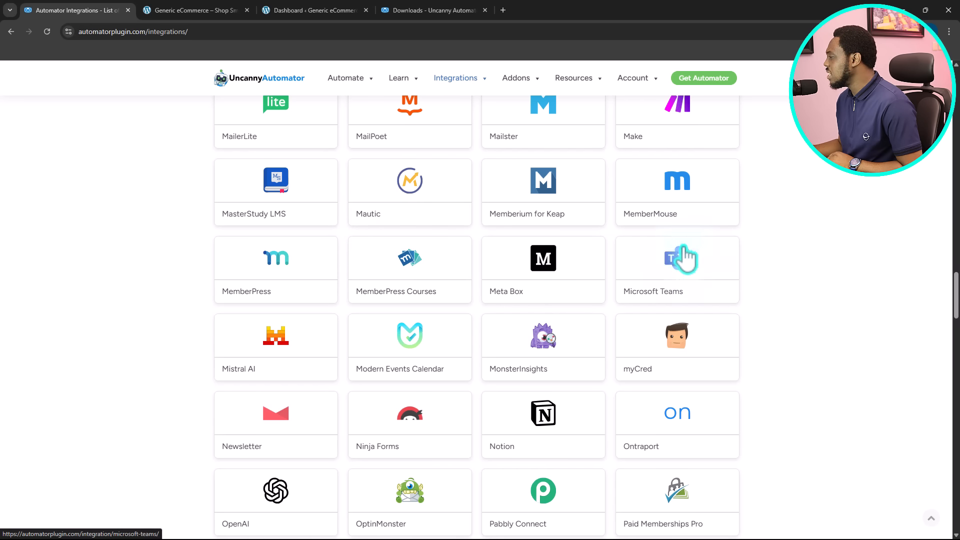
pyautogui.scroll(-5, 793, 272)
pyautogui.scroll(-3, 794, 273)
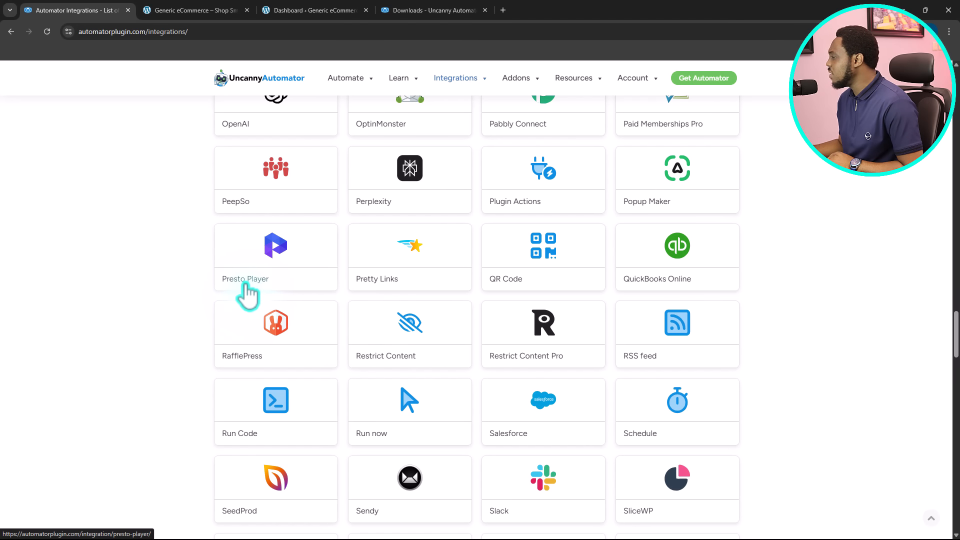
pyautogui.scroll(-6, 718, 293)
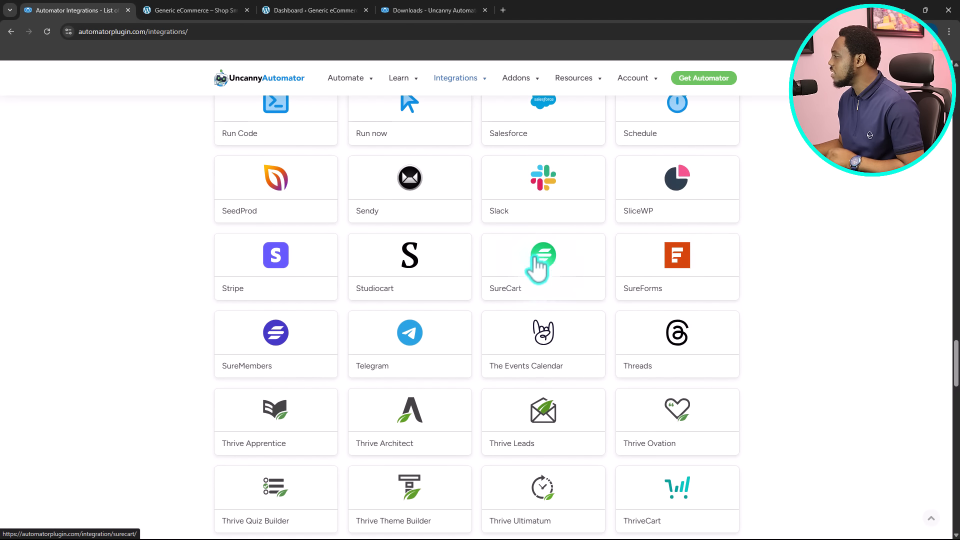
pyautogui.scroll(-4, 895, 245)
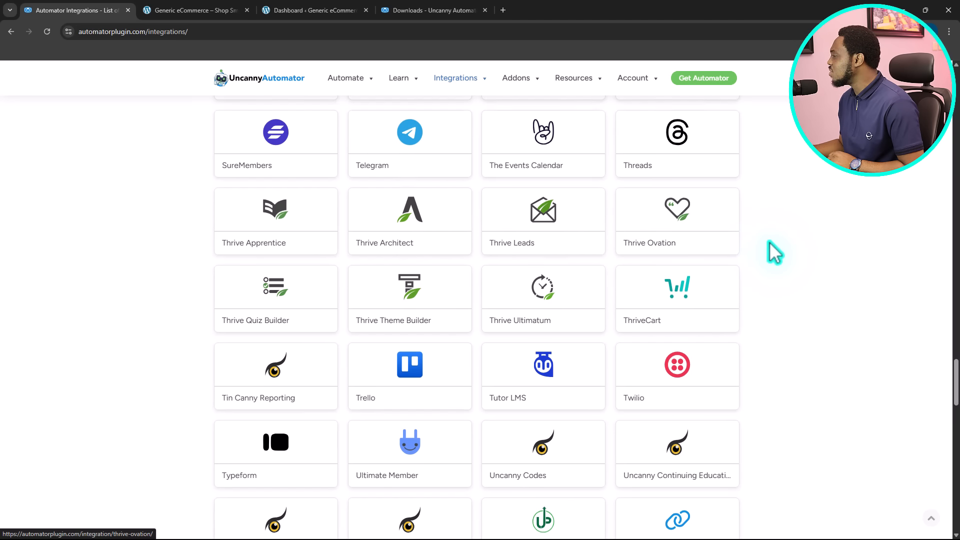
pyautogui.scroll(-4, 774, 252)
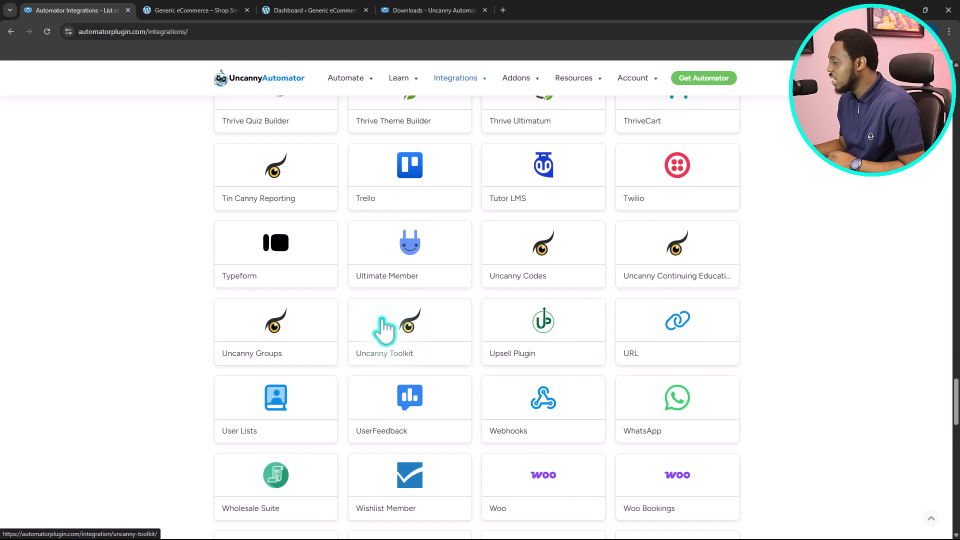
pyautogui.scroll(-5, 754, 326)
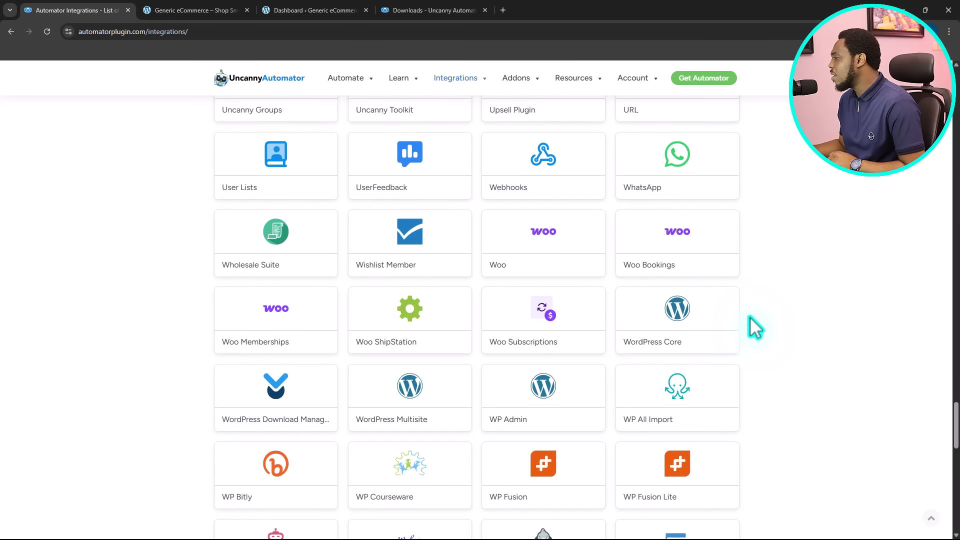
pyautogui.scroll(-1, 756, 329)
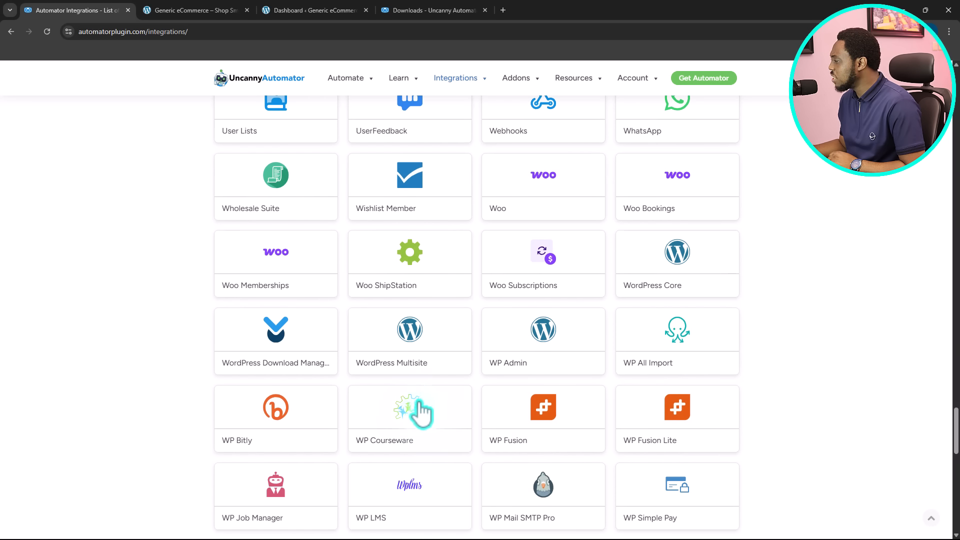
pyautogui.scroll(-7, 697, 365)
pyautogui.scroll(-3, 694, 356)
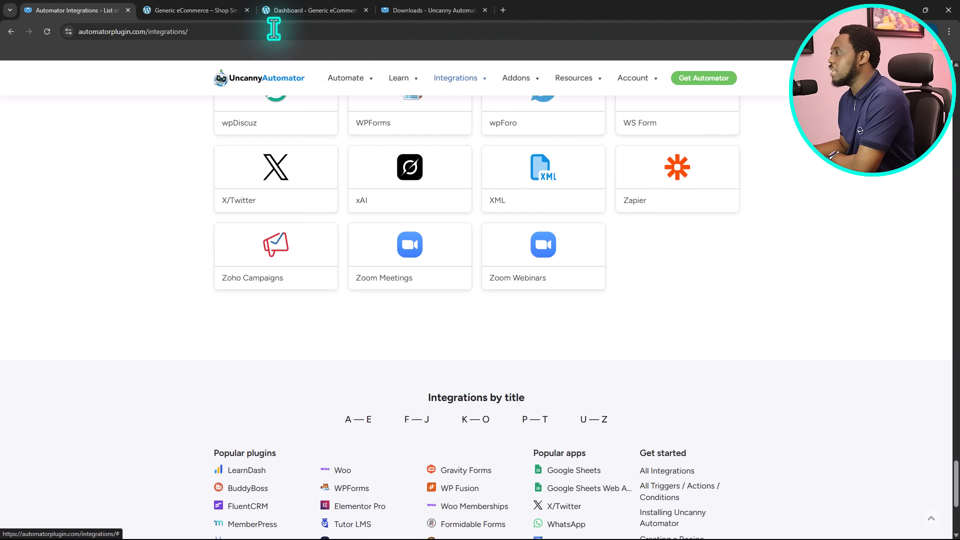
# - Look over the Generic eCommerce storefront's homepage, including its best-selling products, category cards and first-purchase offer
pyautogui.click(224, 10)
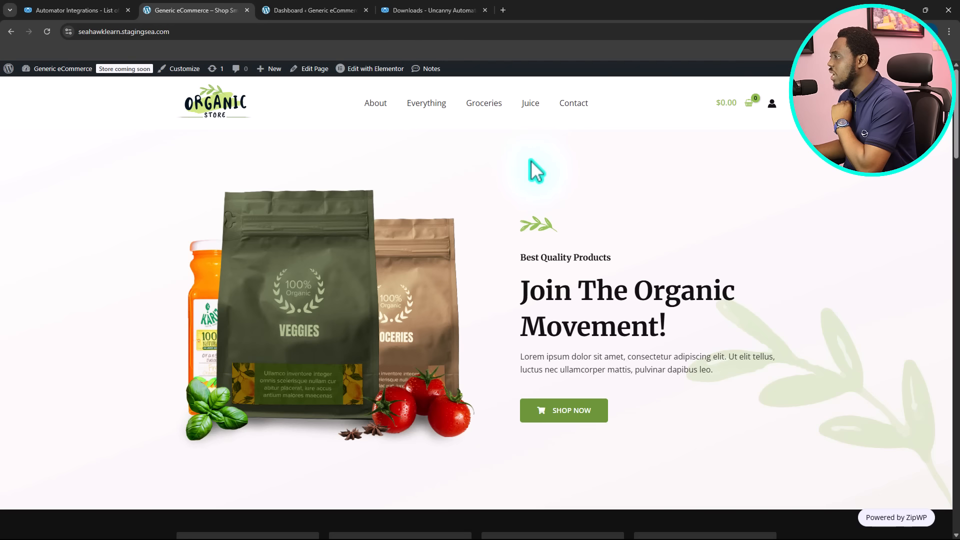
pyautogui.scroll(-4, 525, 168)
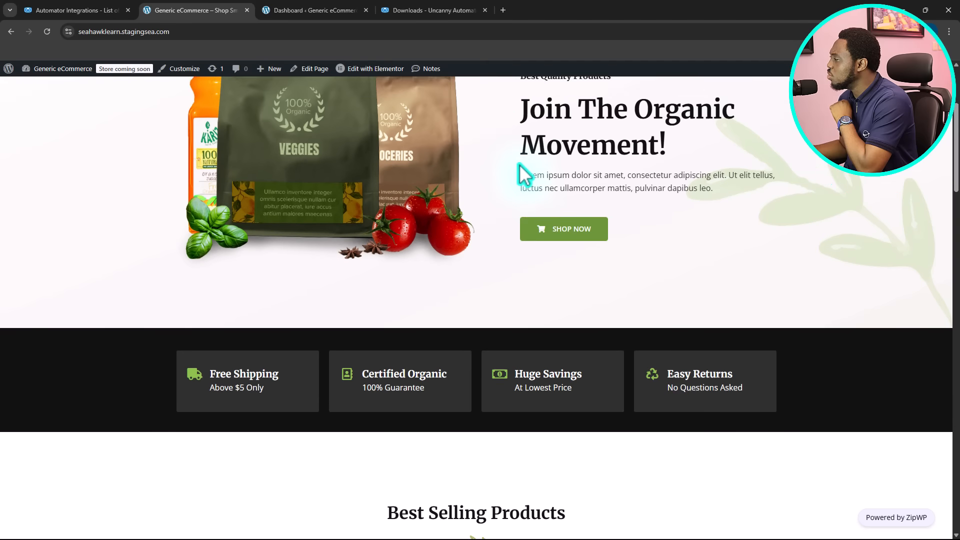
pyautogui.scroll(-10, 520, 170)
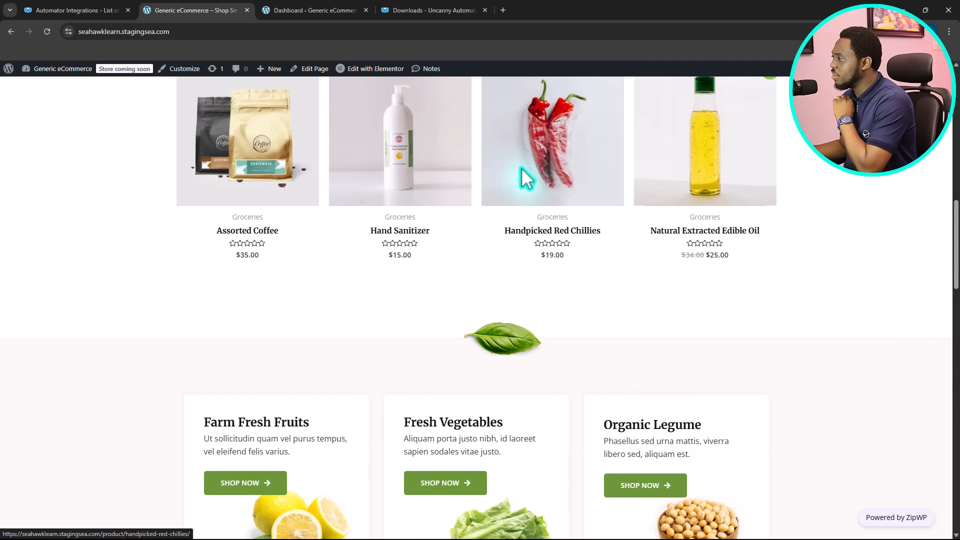
pyautogui.scroll(-5, 690, 208)
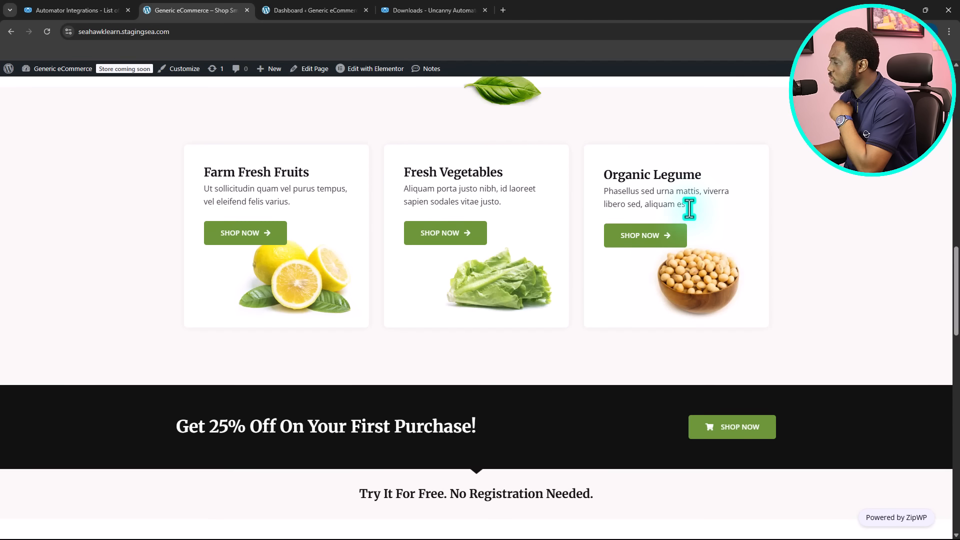
# - From the store's WordPress dashboard, search for "uncanny automator" among the available plugins, then install and activate the Uncanny Automator plugin
pyautogui.click(320, 10)
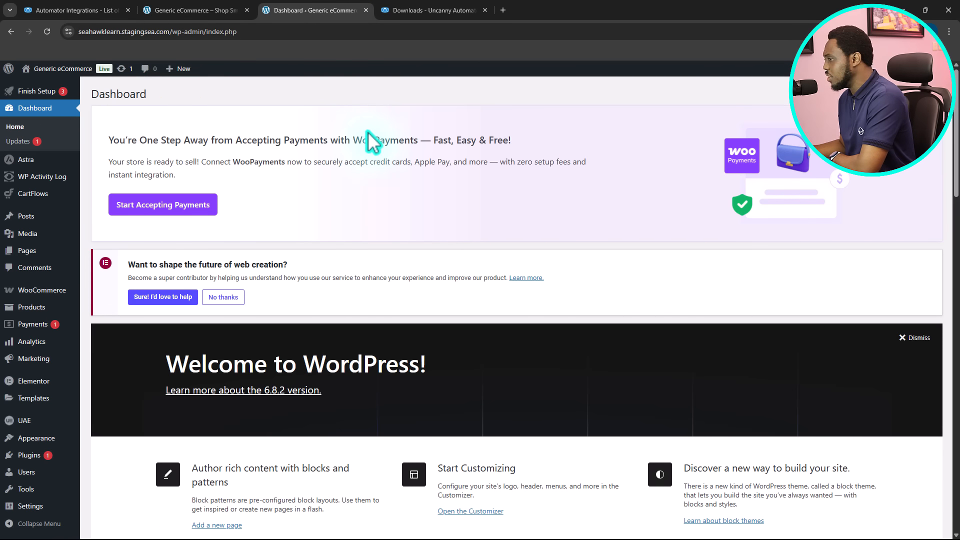
pyautogui.moveTo(79, 422)
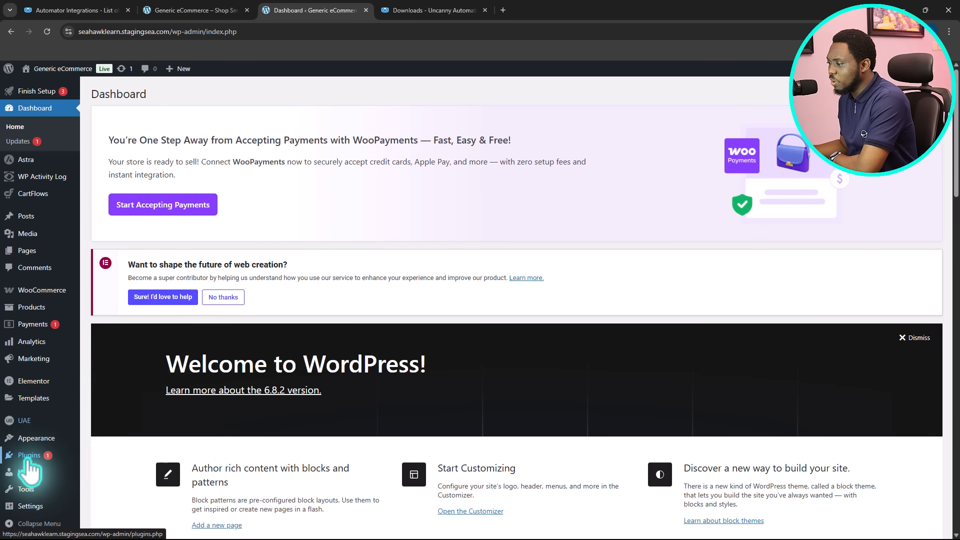
pyautogui.moveTo(55, 455)
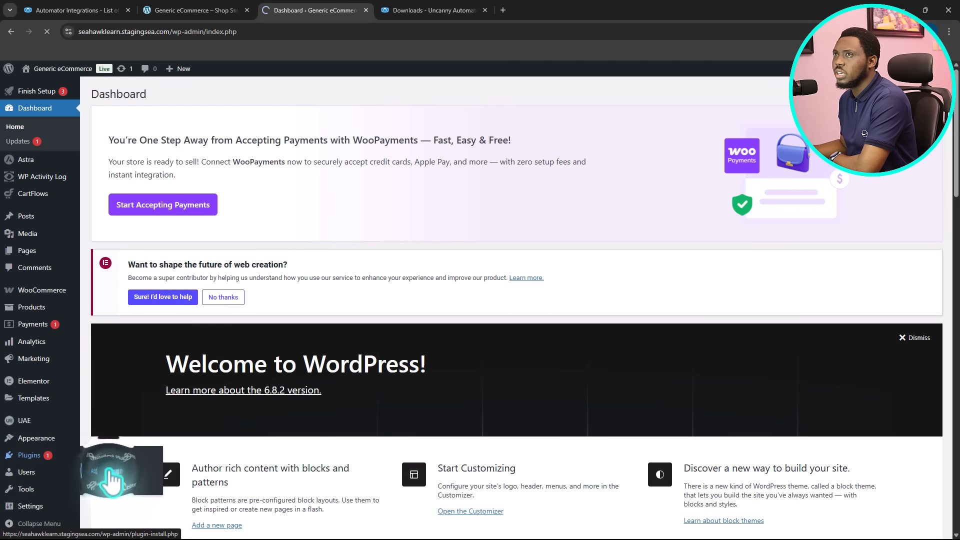
pyautogui.click(761, 123)
pyautogui.write('uncanny automator')
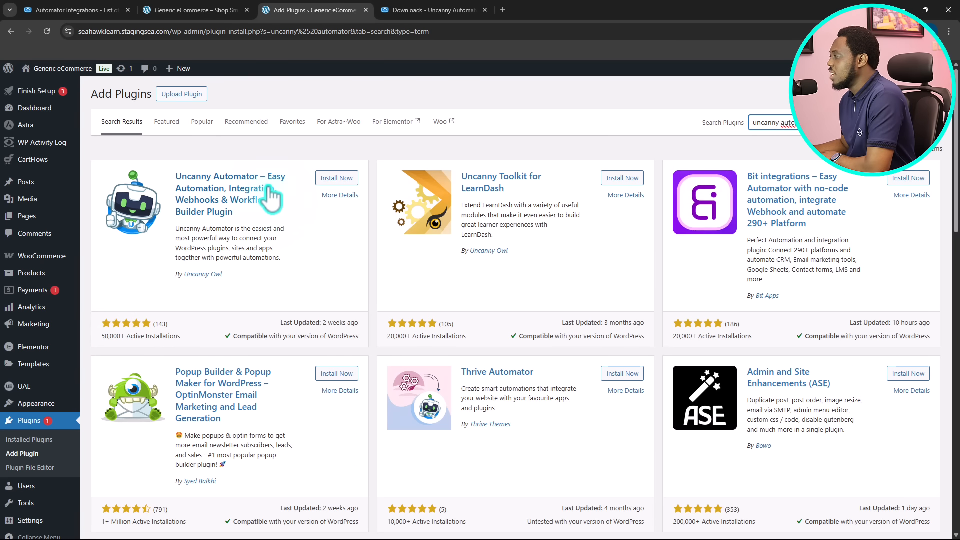
pyautogui.click(335, 181)
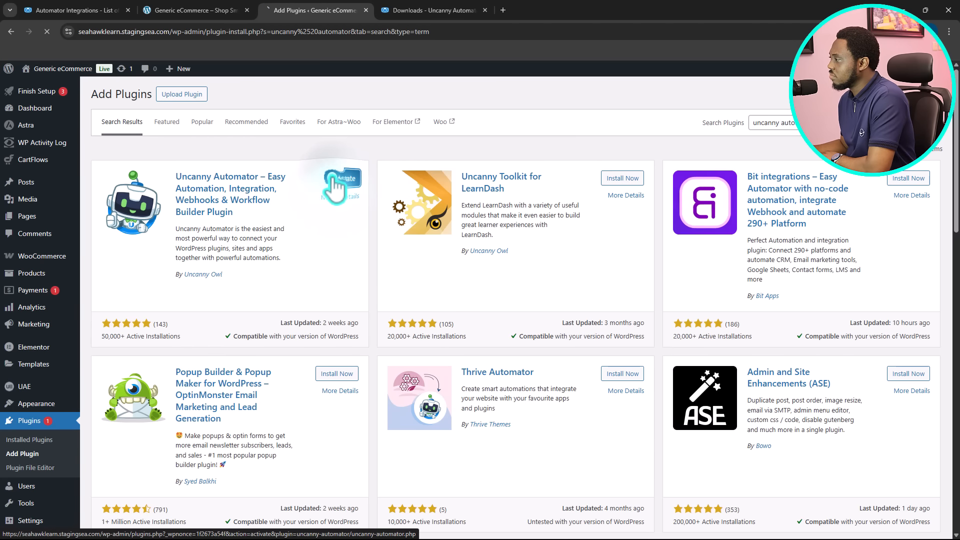
# - Activate Uncanny Automator and finish its setup wizard without connecting an account, declining usage tracking for now and returning to the dashboard
pyautogui.click(334, 185)
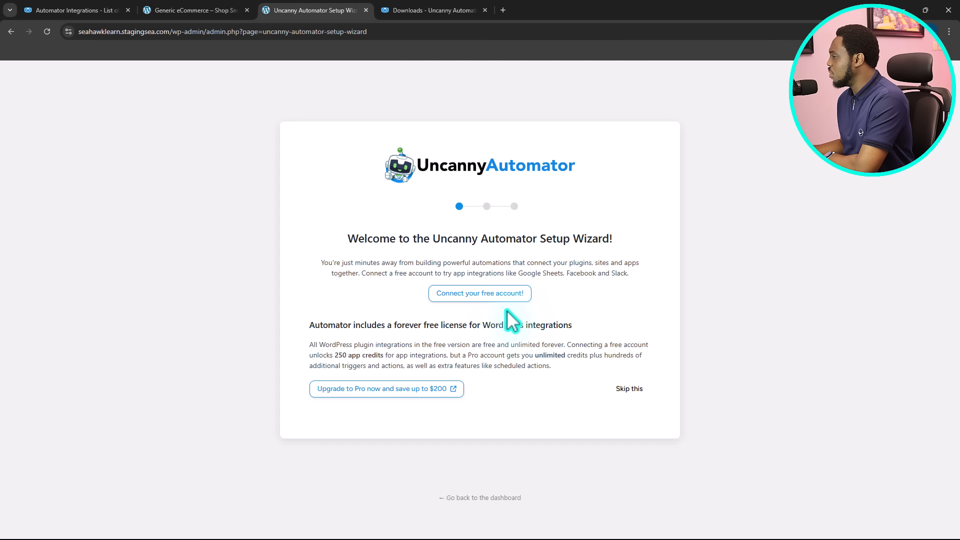
pyautogui.click(622, 390)
pyautogui.click(472, 332)
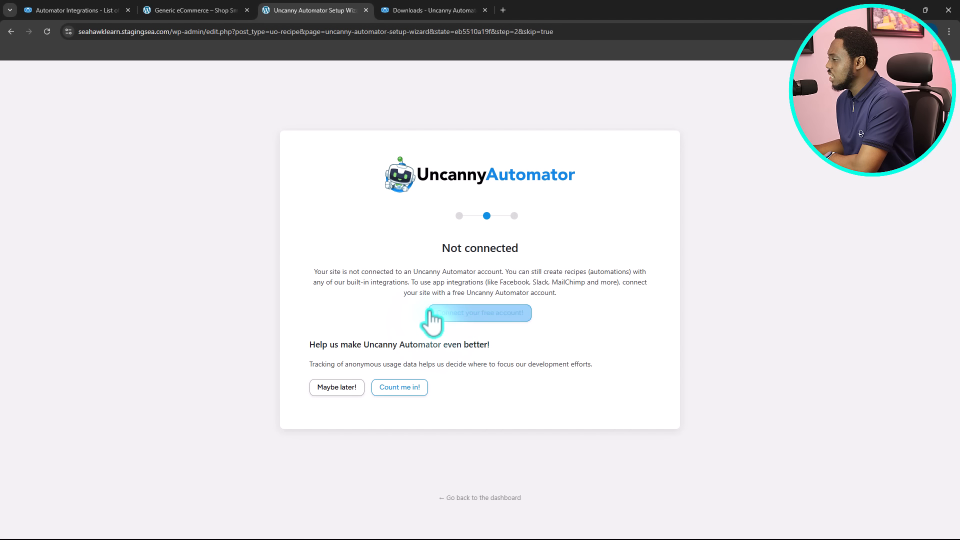
pyautogui.click(332, 389)
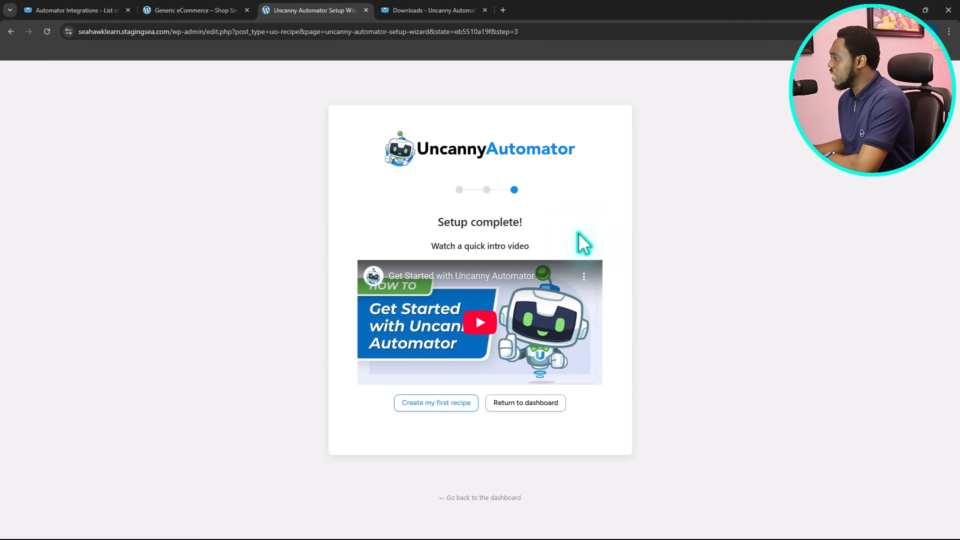
pyautogui.click(523, 404)
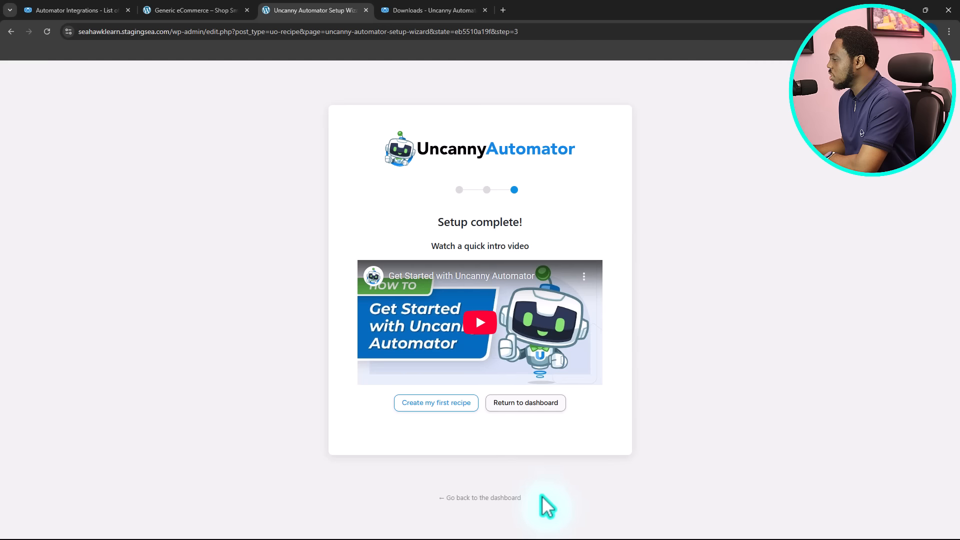
pyautogui.click(529, 404)
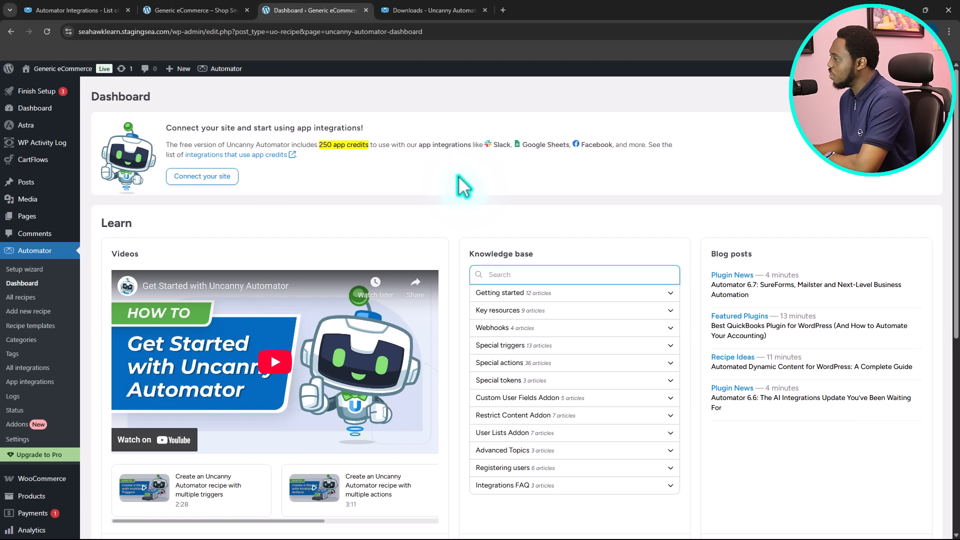
# - Look over the Automator dashboard's learning resources and app credits sections, and open the list of all recipes
pyautogui.scroll(-7, 444, 198)
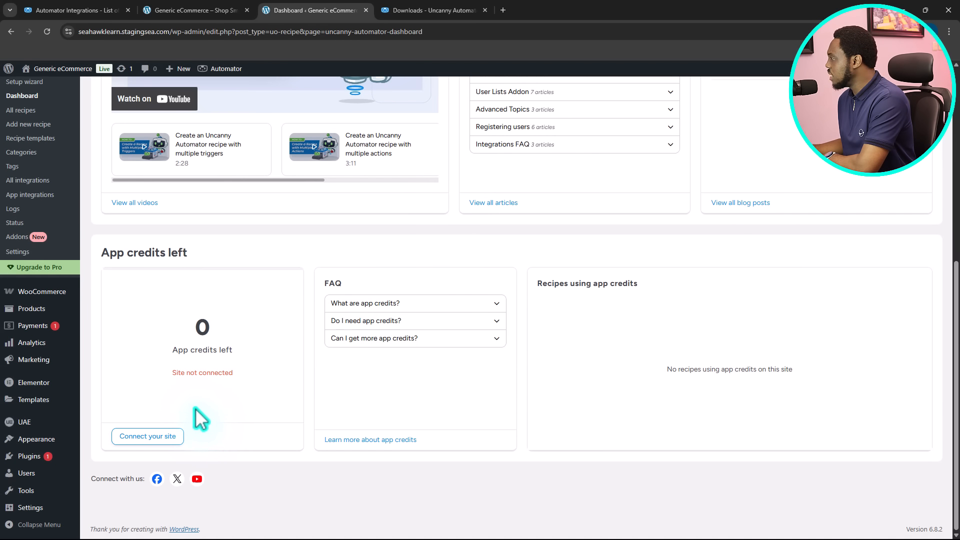
pyautogui.scroll(5, 374, 381)
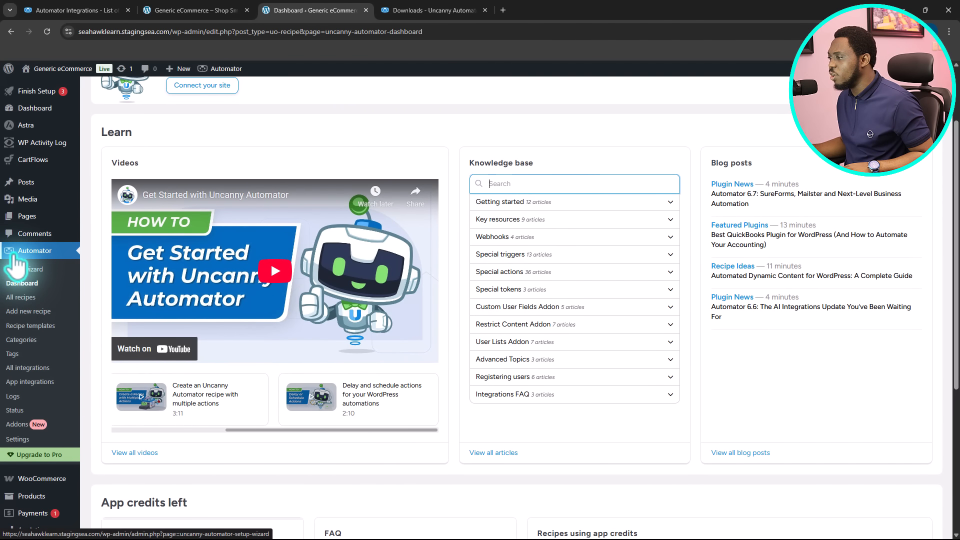
pyautogui.click(21, 298)
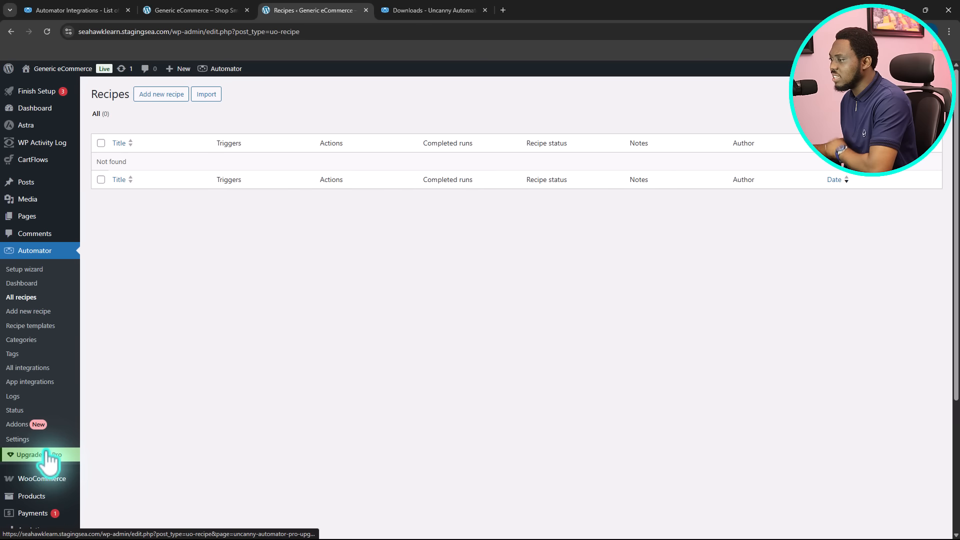
# - Create a new Automator recipe for logged-in users, closing the introductory walkthrough
pyautogui.click(25, 311)
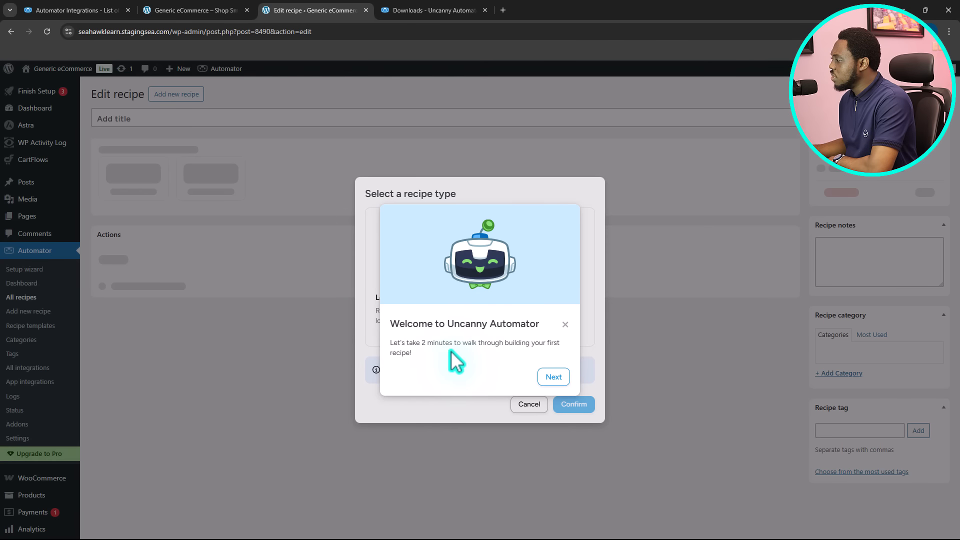
pyautogui.click(565, 324)
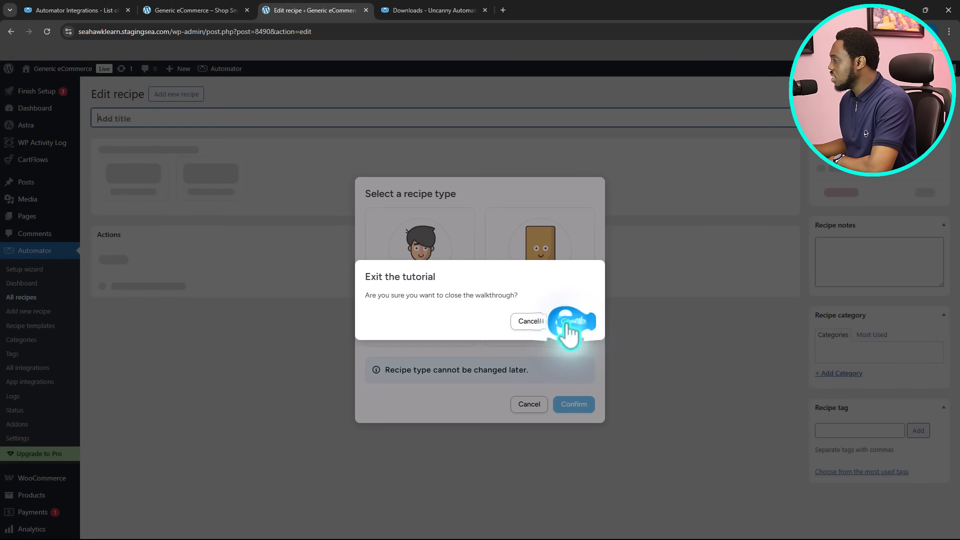
pyautogui.click(574, 321)
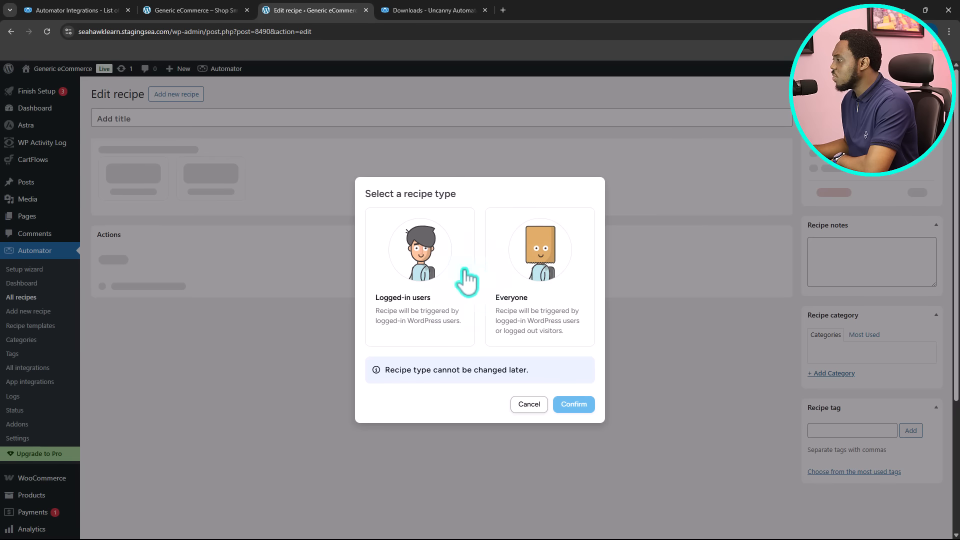
pyautogui.click(420, 255)
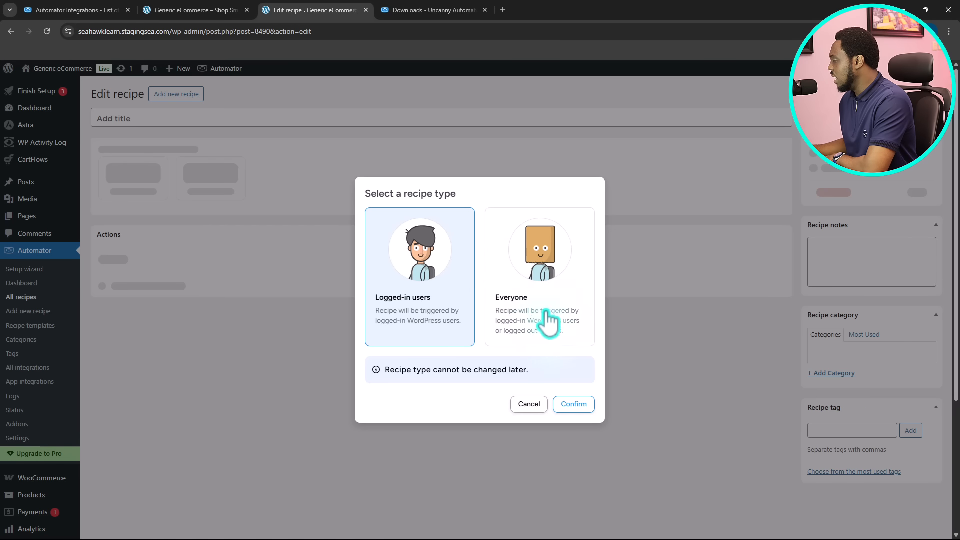
pyautogui.click(576, 404)
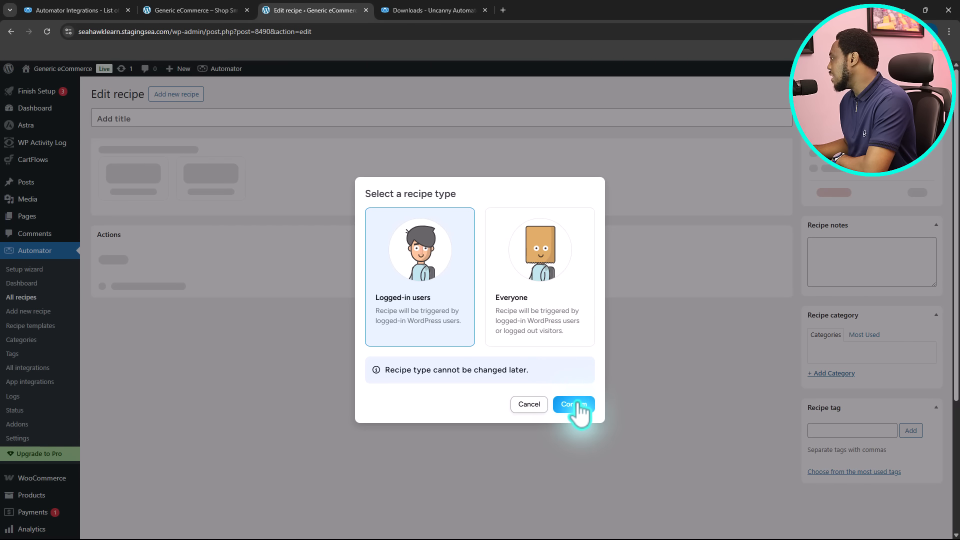
pyautogui.click(577, 405)
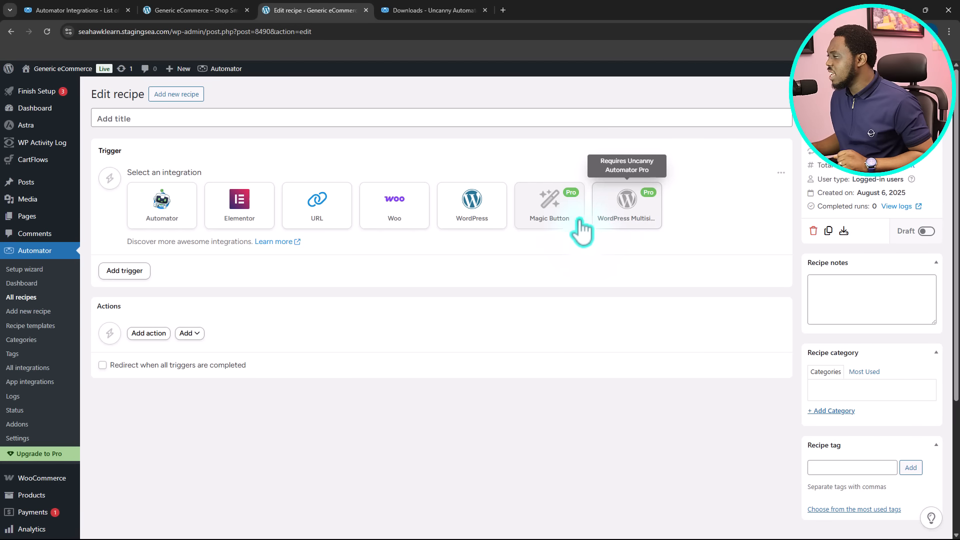
# - Choose Woo as the recipe's trigger integration and title the recipe "WooCommerce Customer Engagement"
pyautogui.click(394, 213)
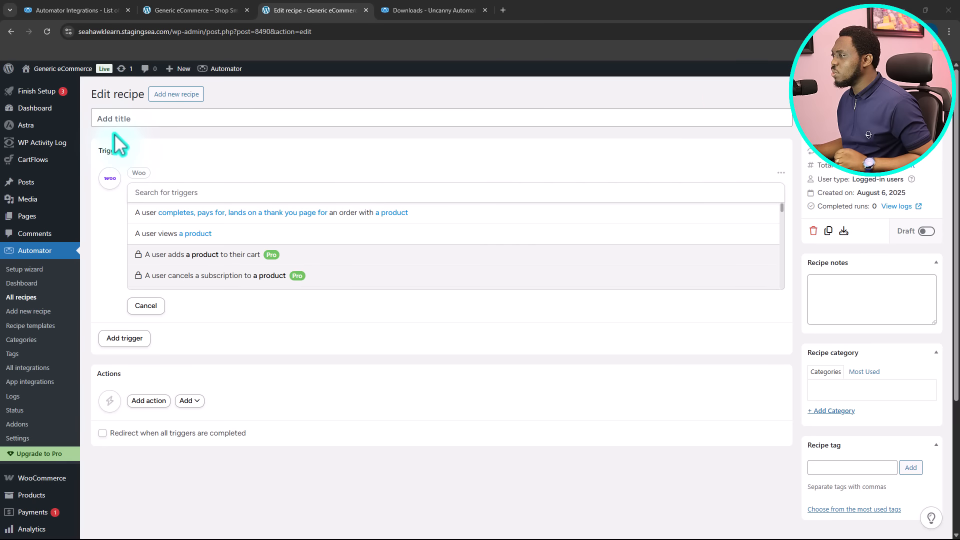
pyautogui.click(107, 119)
pyautogui.write('WooCommerce Customer Engagement')
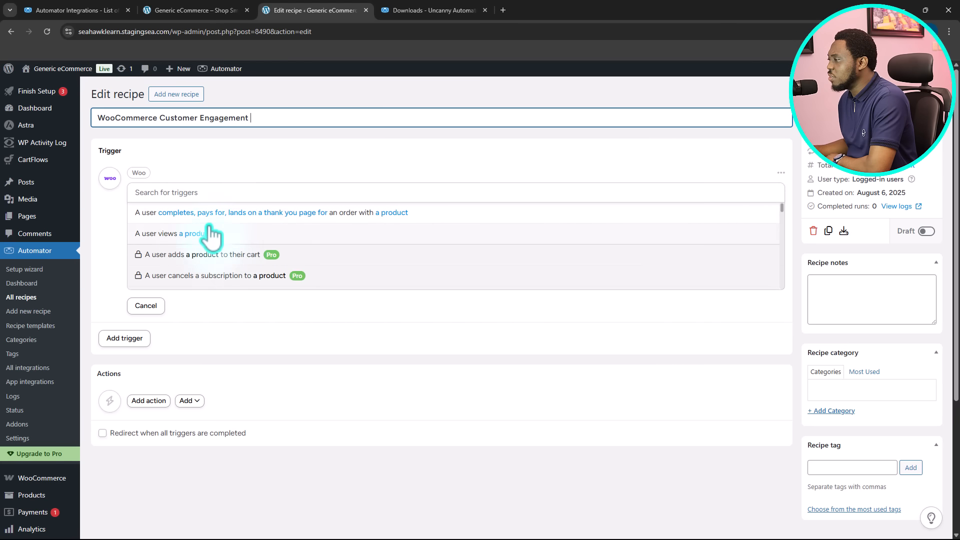
# - Browse the Woo triggers and choose "A user completes, pays for, lands on a thank you page for an order with a product"
pyautogui.scroll(-10, 261, 256)
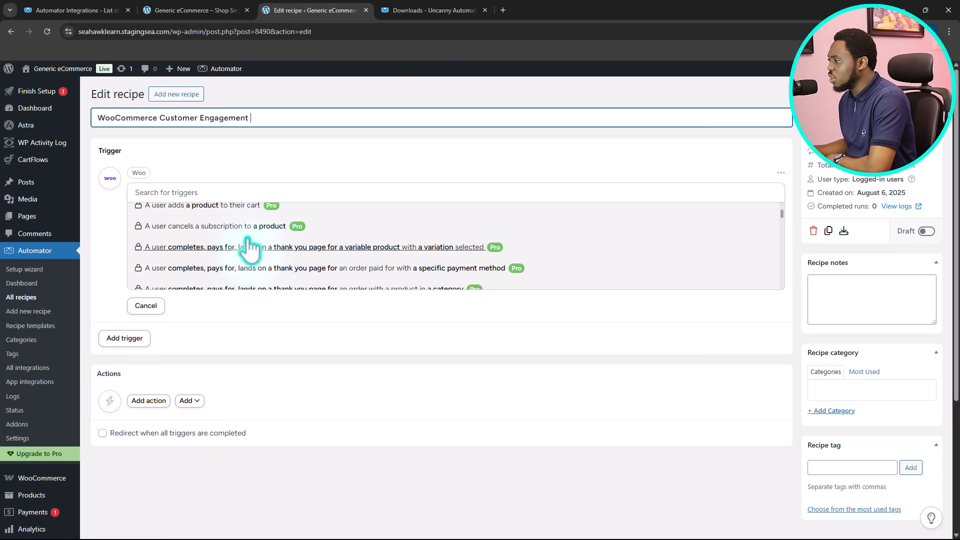
pyautogui.scroll(-10, 249, 249)
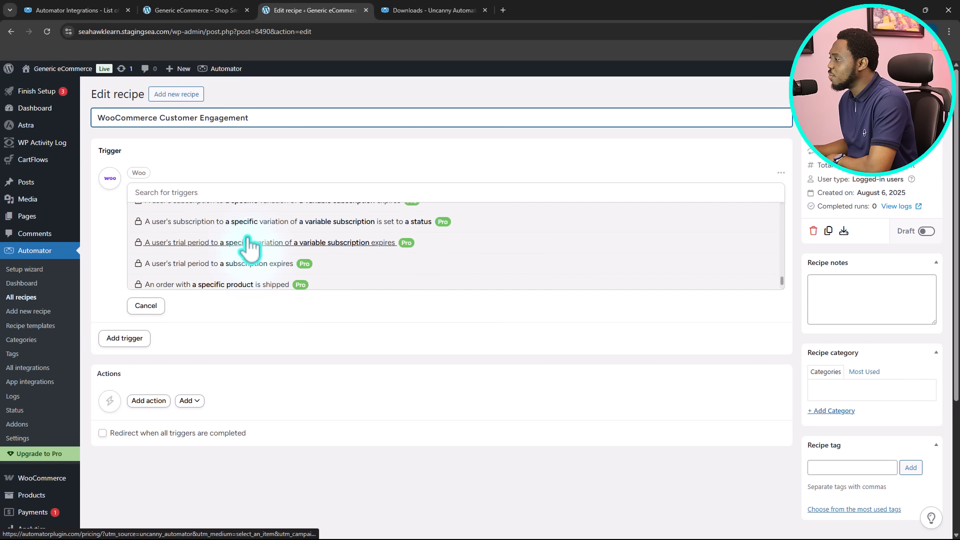
pyautogui.scroll(-1, 249, 249)
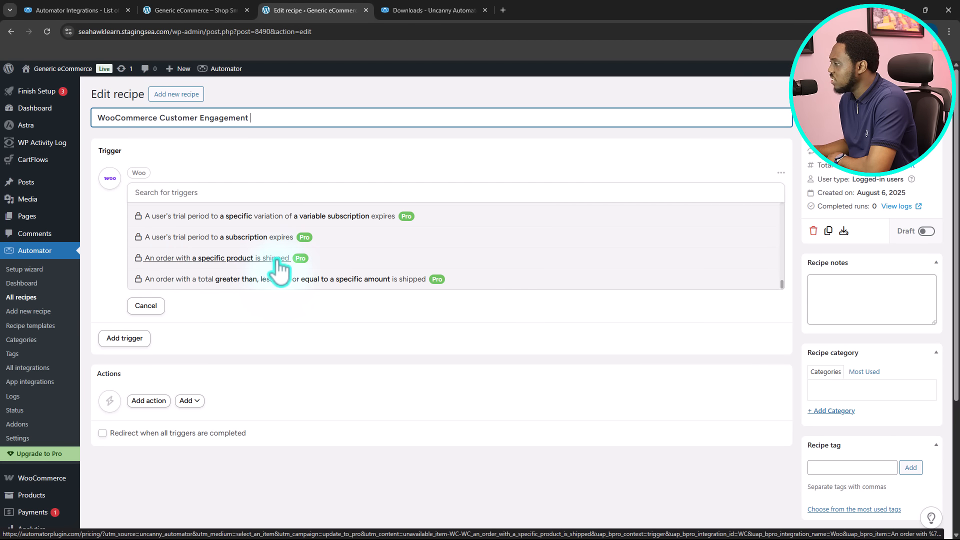
pyautogui.scroll(5, 283, 265)
pyautogui.scroll(5, 288, 267)
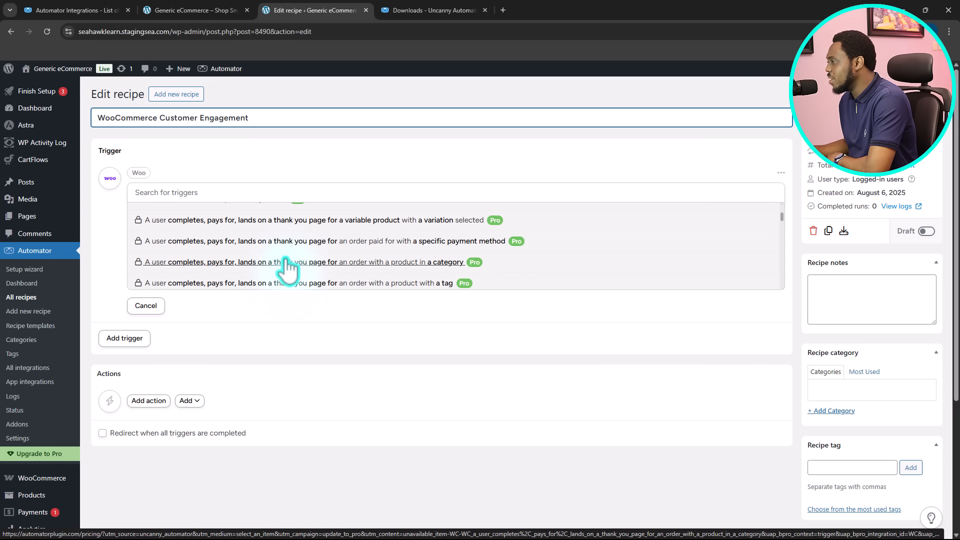
pyautogui.scroll(3, 288, 268)
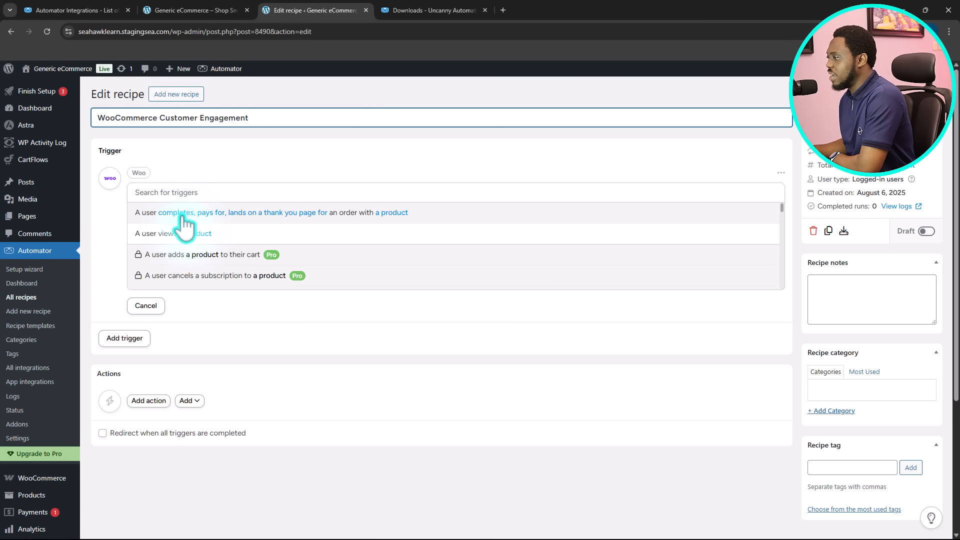
pyautogui.click(181, 216)
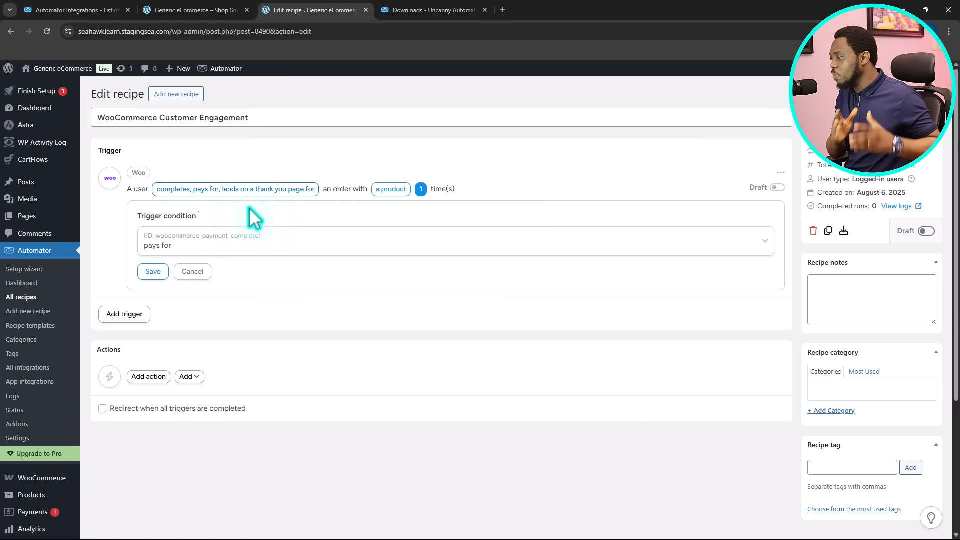
# - Add an action to the recipe using the Emails integration's "Send an email" option
pyautogui.scroll(-2, 257, 242)
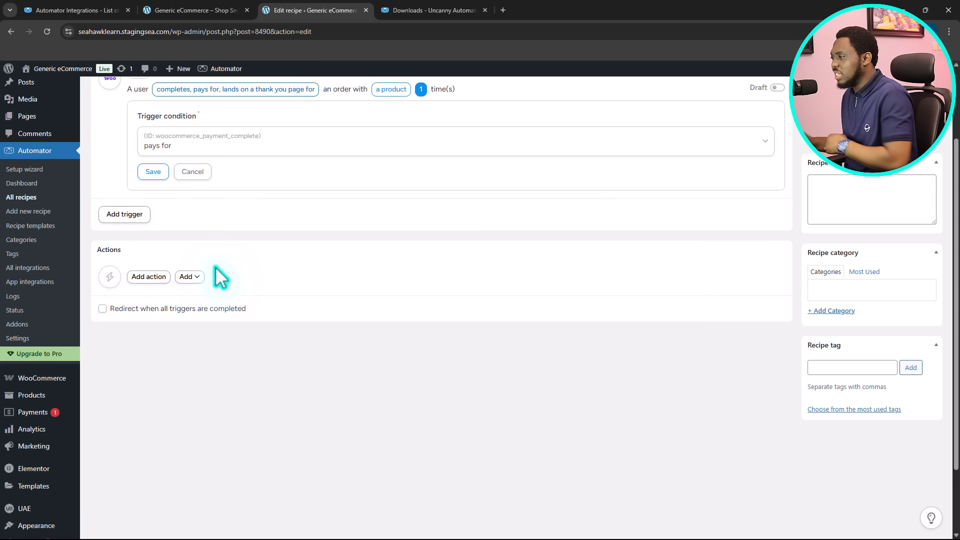
pyautogui.click(152, 277)
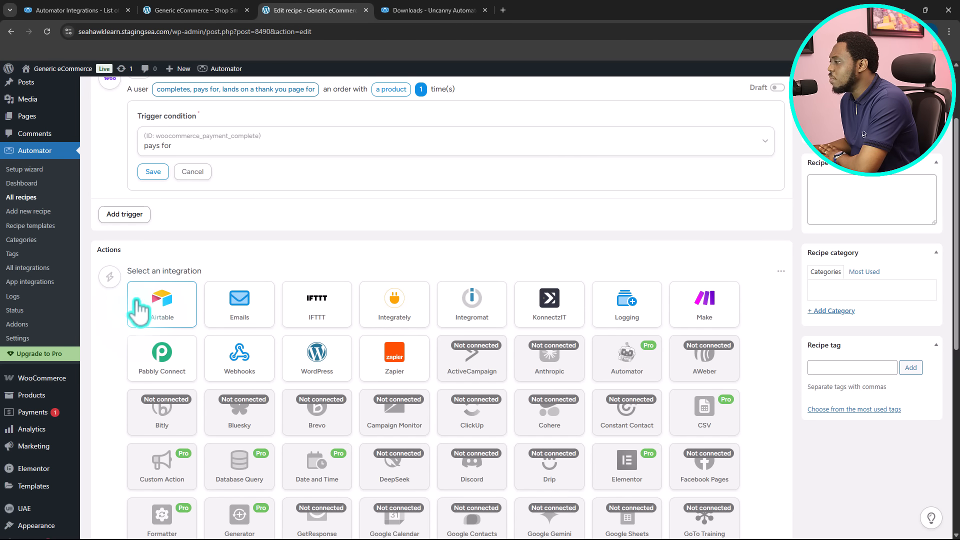
pyautogui.scroll(-2, 143, 300)
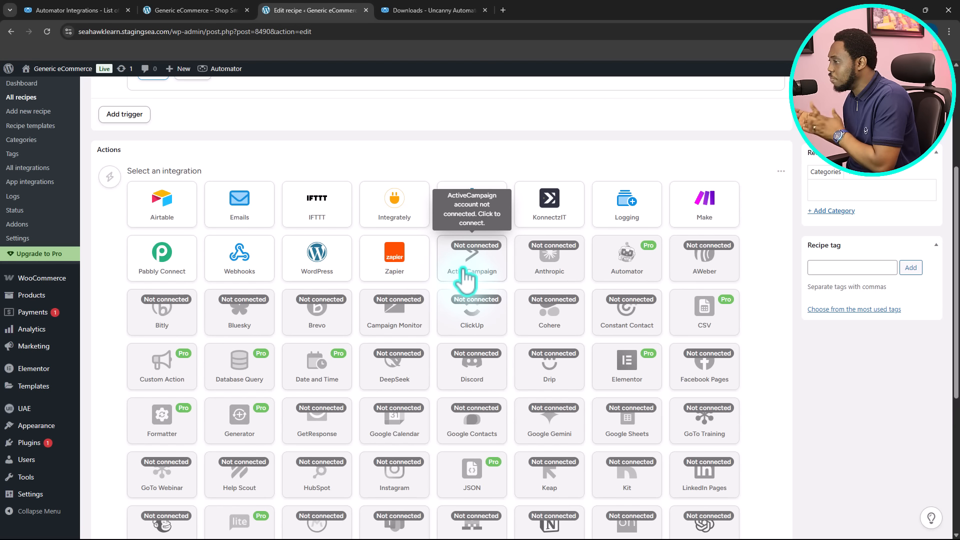
pyautogui.scroll(2, 198, 360)
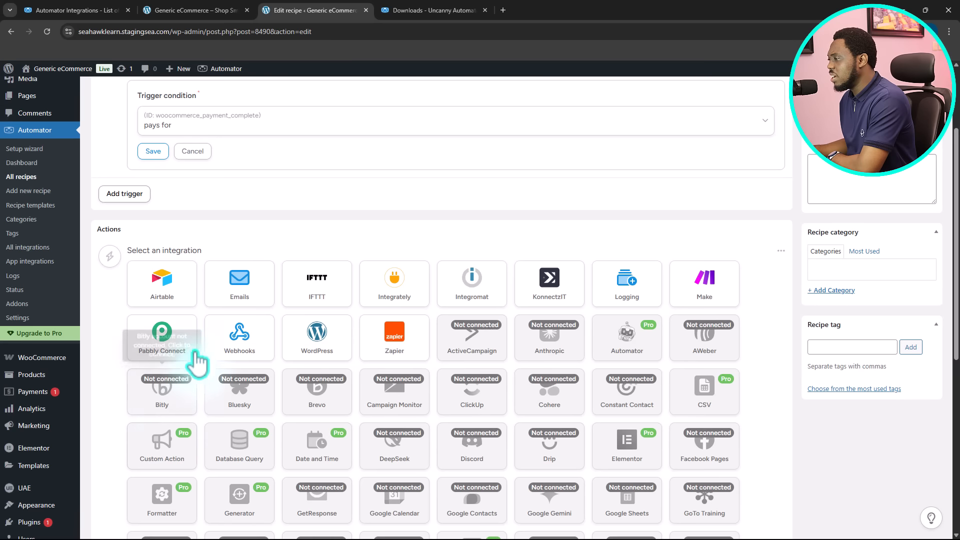
pyautogui.click(251, 281)
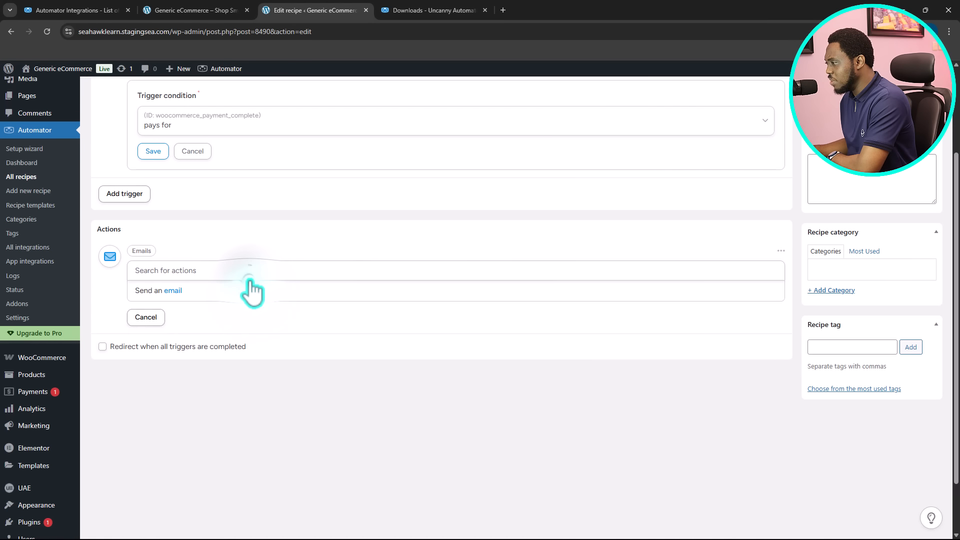
pyautogui.click(174, 291)
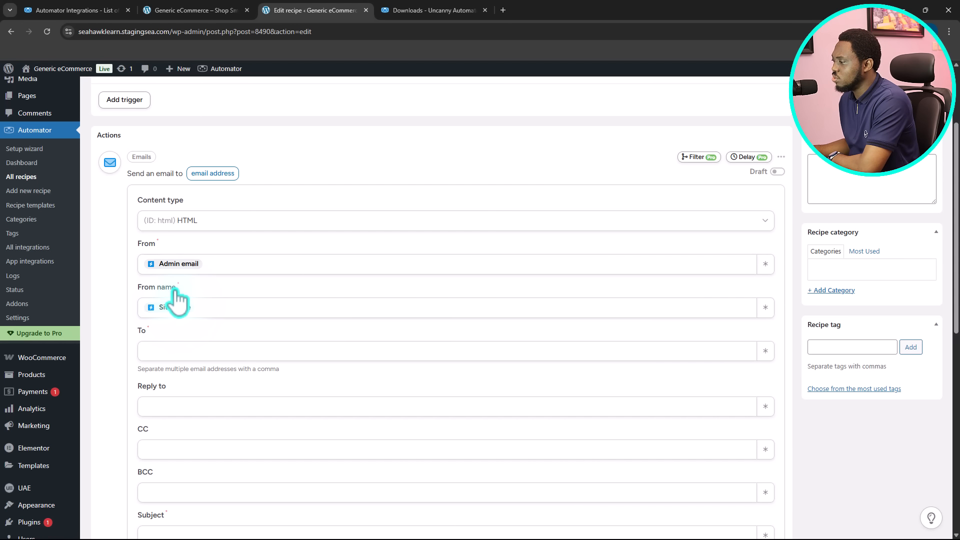
# - Set the email action's content type to Plain text
pyautogui.scroll(-1, 175, 292)
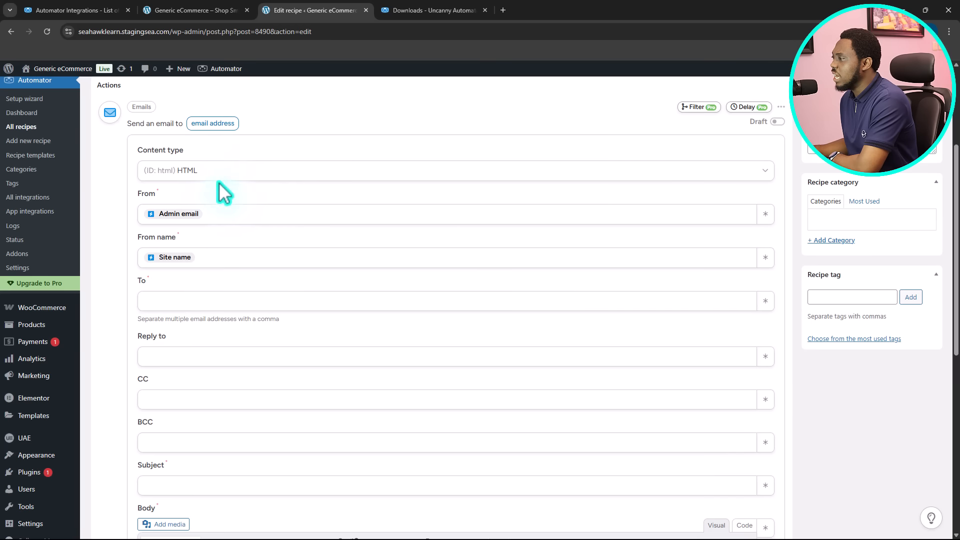
pyautogui.click(239, 173)
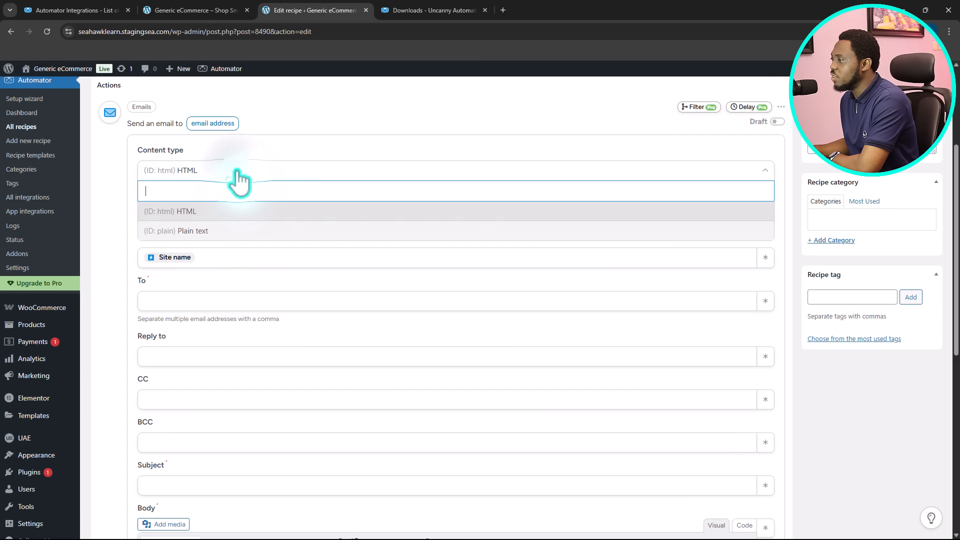
pyautogui.click(202, 231)
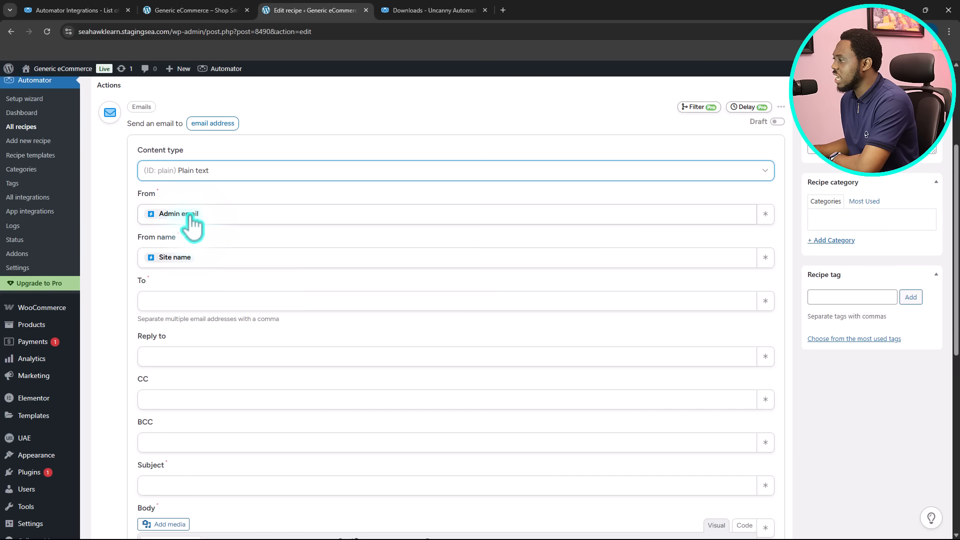
pyautogui.click(222, 215)
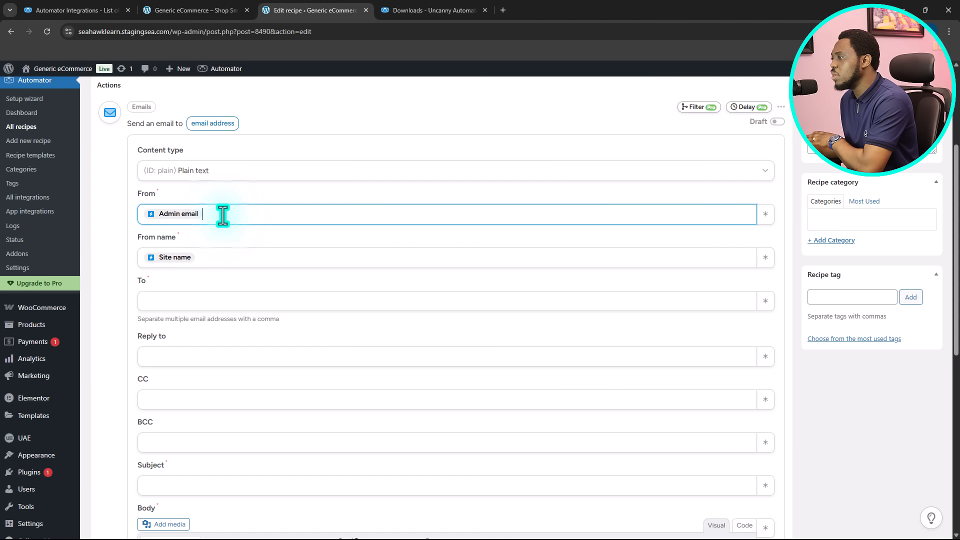
pyautogui.moveTo(222, 215); pyautogui.dragTo(132, 220)
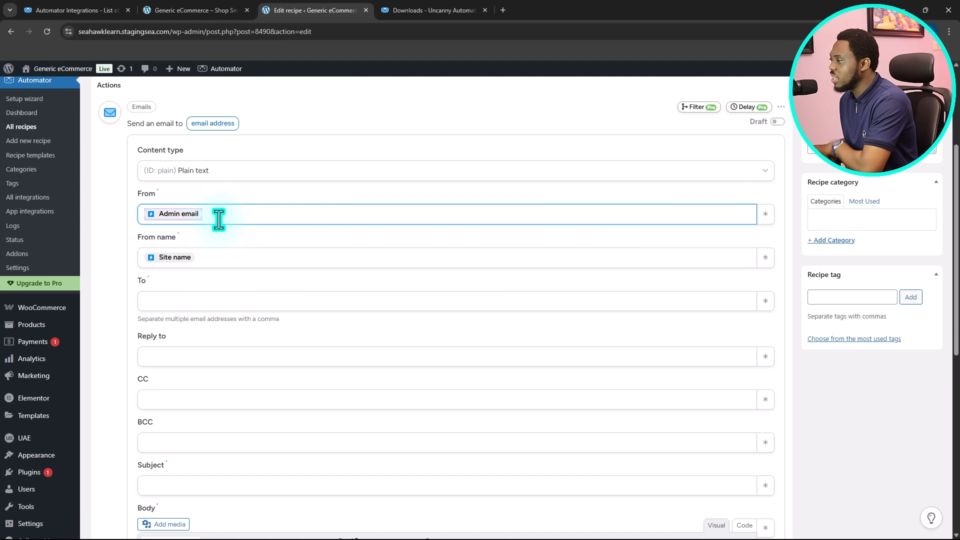
pyautogui.scroll(-1, 219, 218)
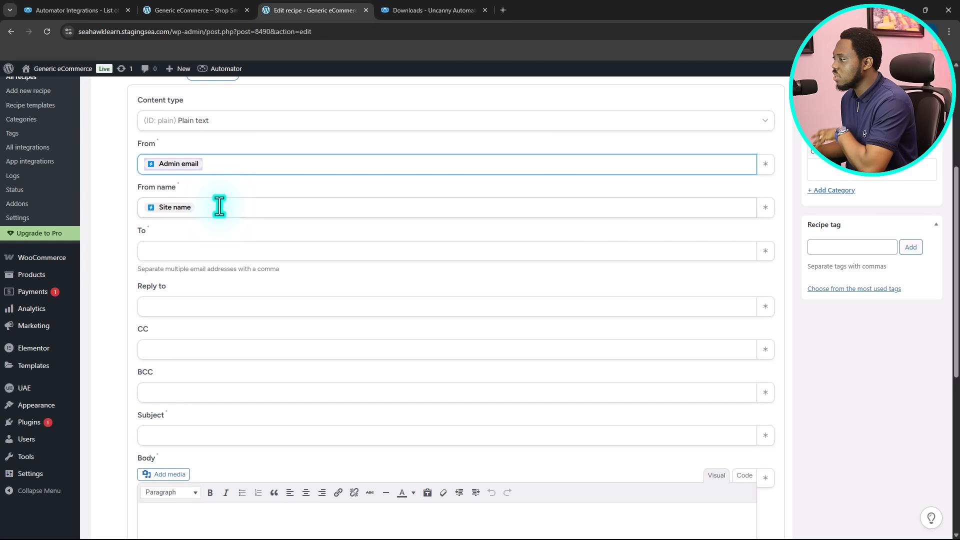
pyautogui.click(220, 207)
# - Set the email action's To recipient to the Common "User email" token
pyautogui.scroll(-1, 220, 206)
pyautogui.click(154, 224)
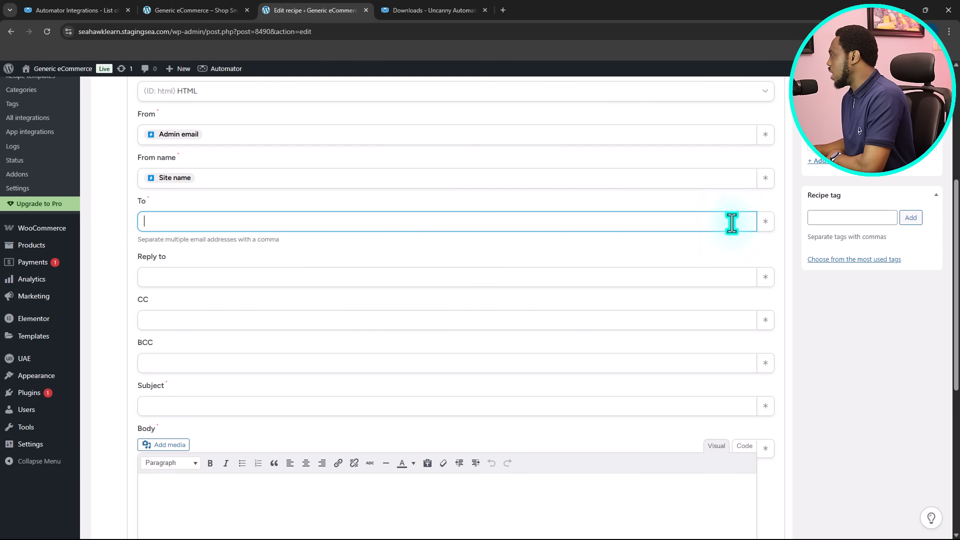
pyautogui.click(765, 221)
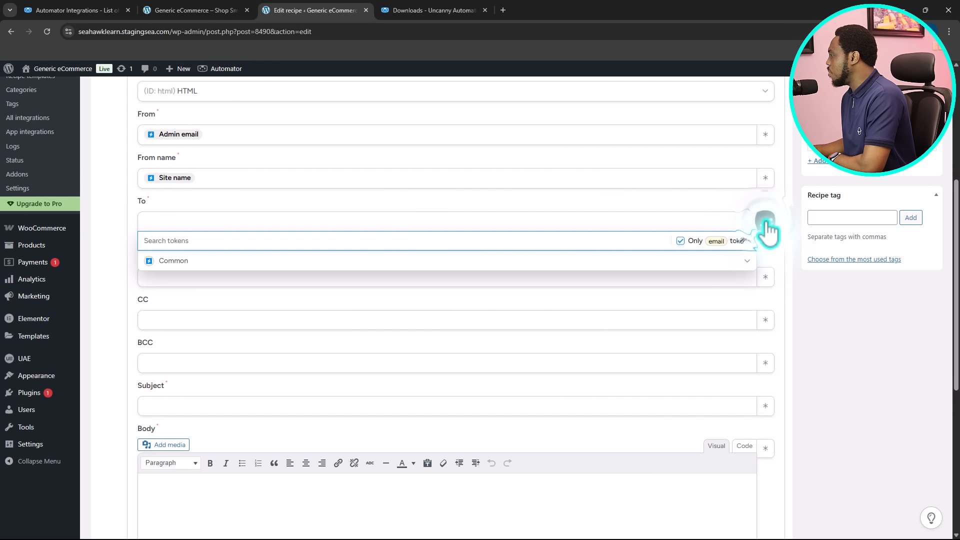
pyautogui.click(736, 261)
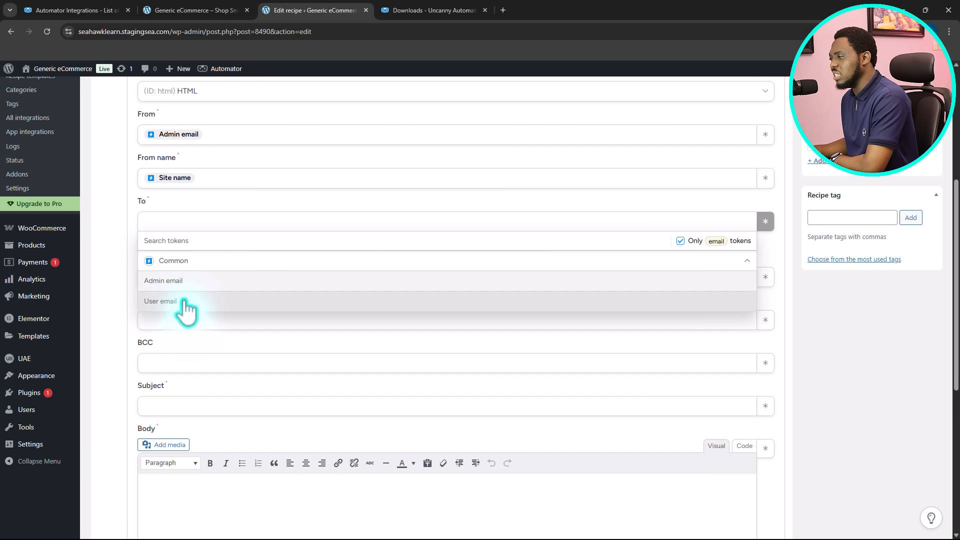
pyautogui.click(165, 301)
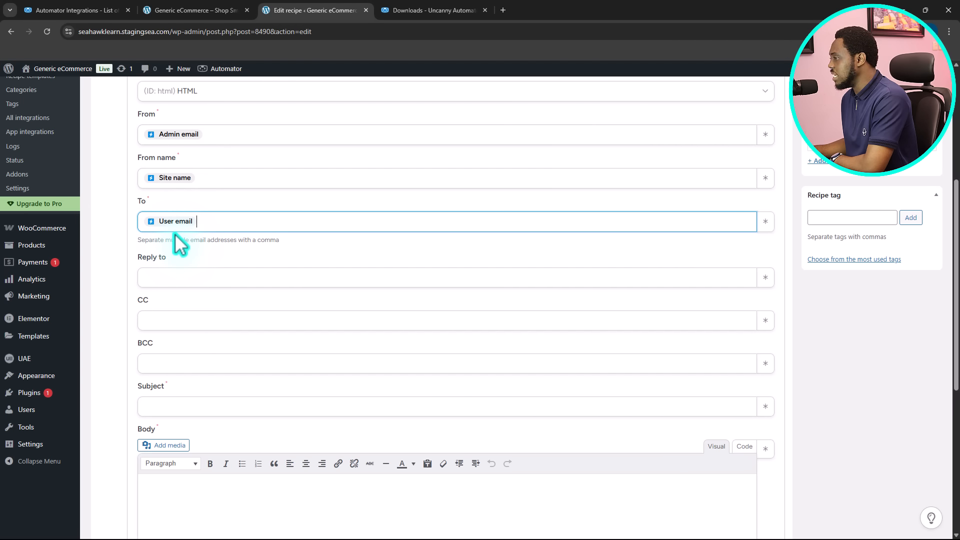
# - Set the email action's Reply to address to the Common "Admin email" token
pyautogui.scroll(-2, 332, 230)
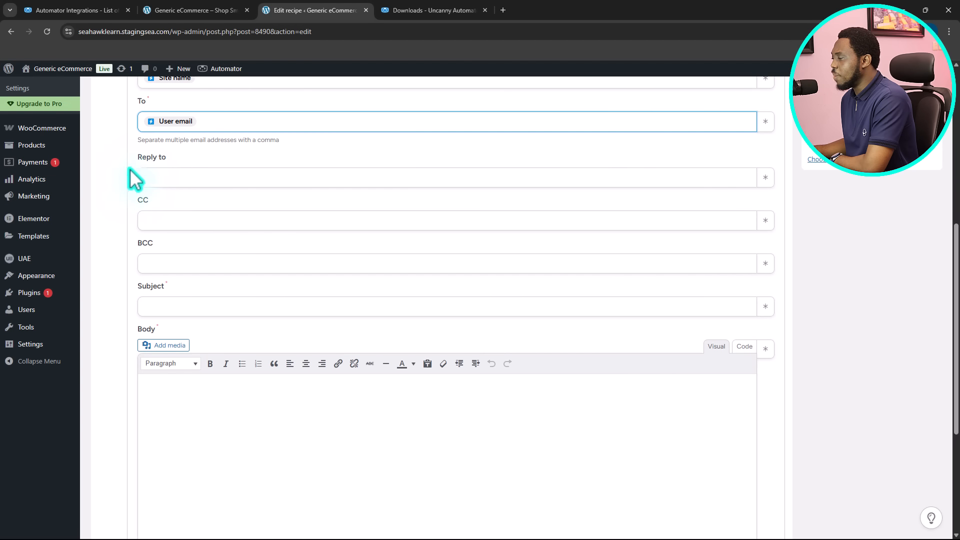
pyautogui.click(170, 178)
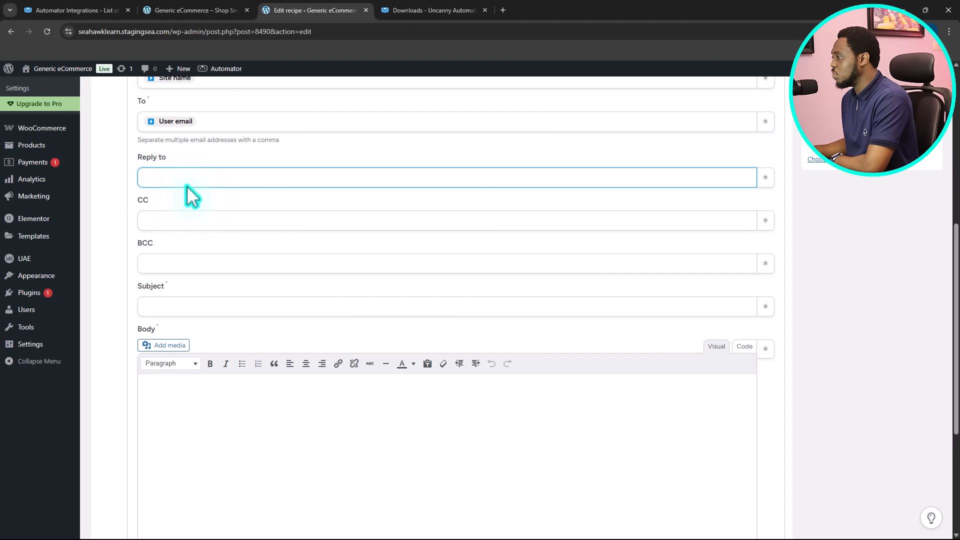
pyautogui.click(766, 179)
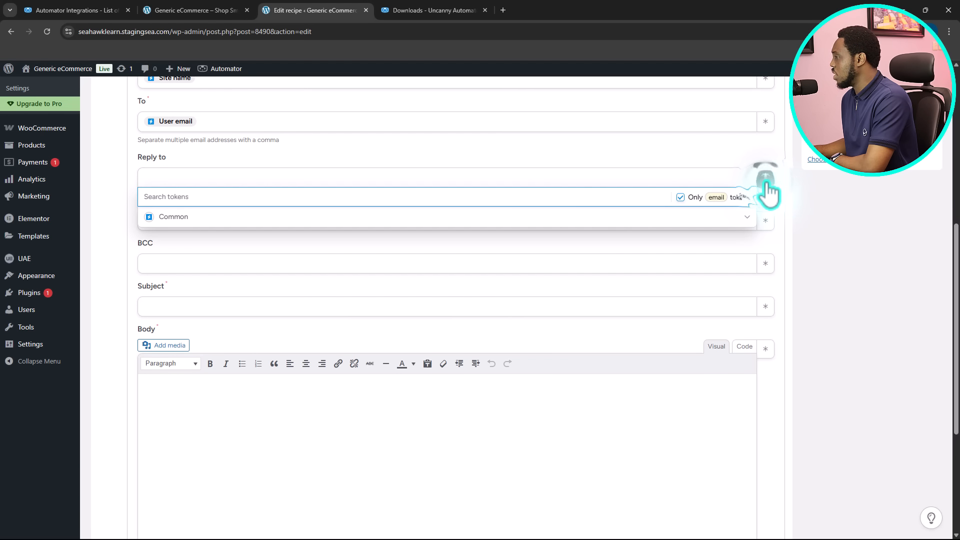
pyautogui.click(748, 232)
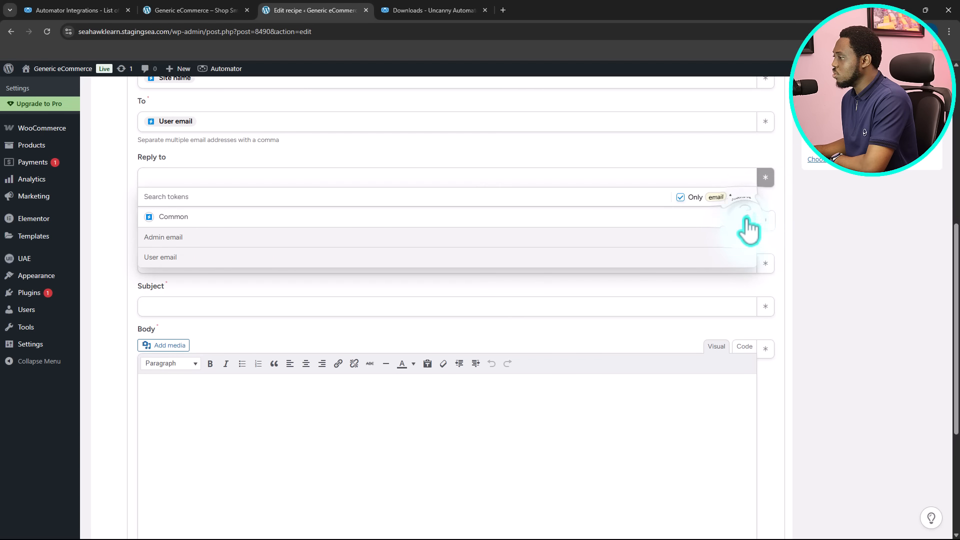
pyautogui.click(183, 245)
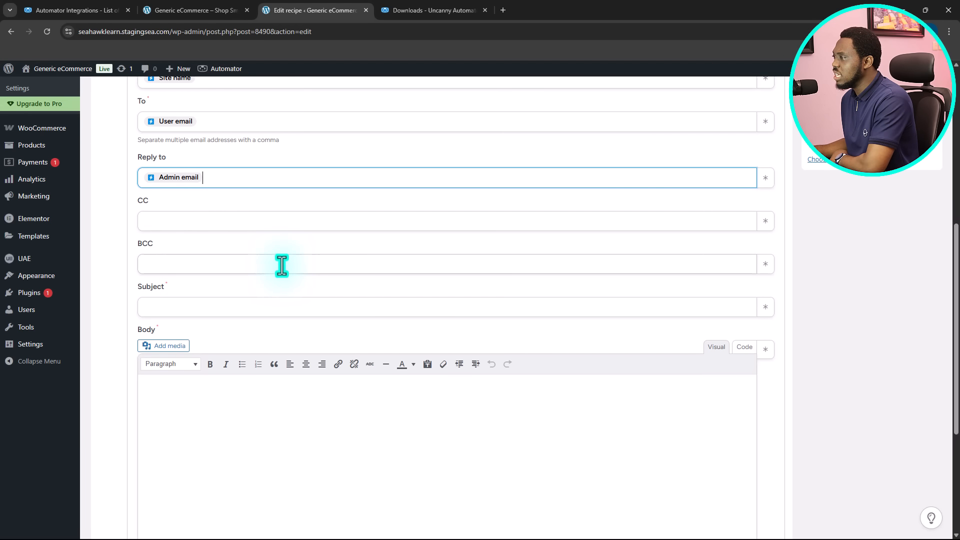
# - Enter "Thank you for buying" as the email's subject
pyautogui.scroll(-1, 260, 252)
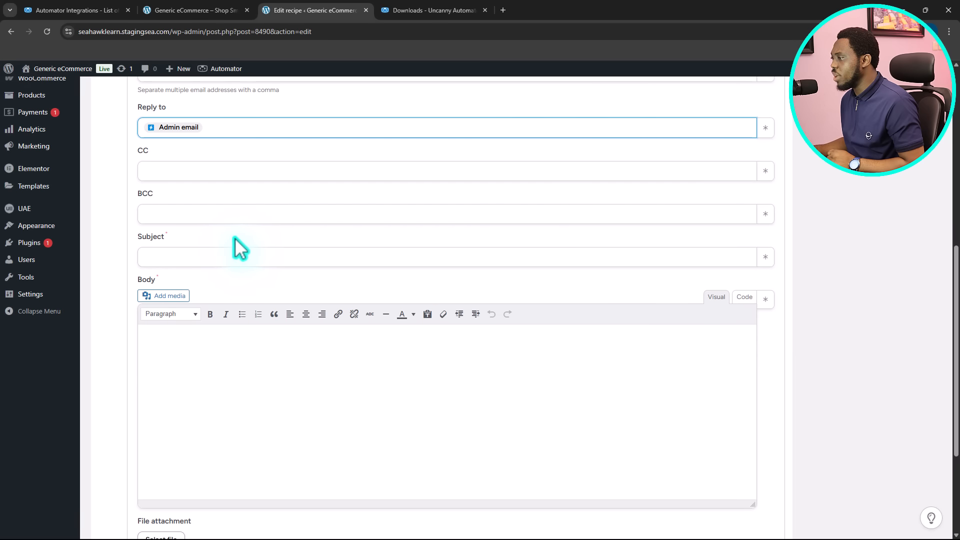
pyautogui.click(158, 260)
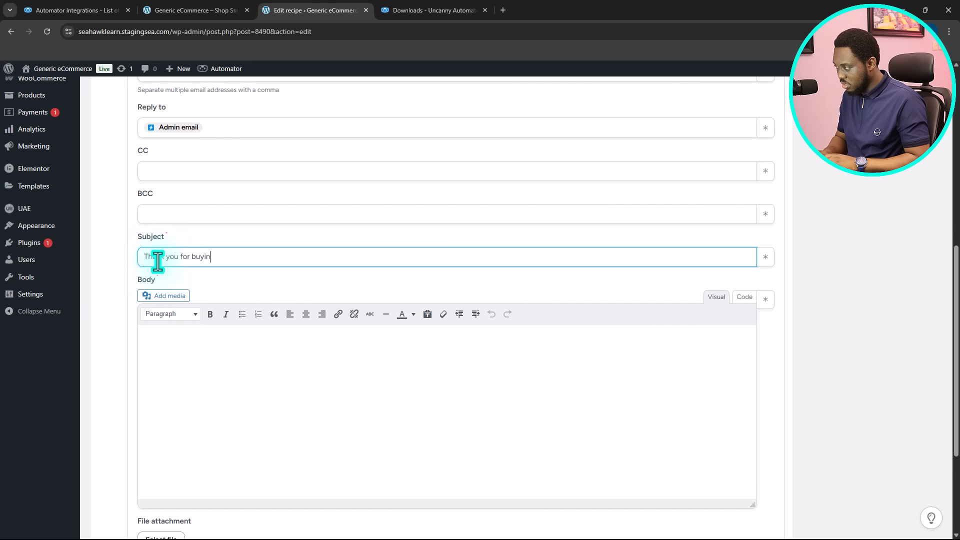
# - Write the email body with the greeting "Hi," plus the "User first name" token, followed by the line "Thank you for buying"
pyautogui.scroll(-1, 220, 271)
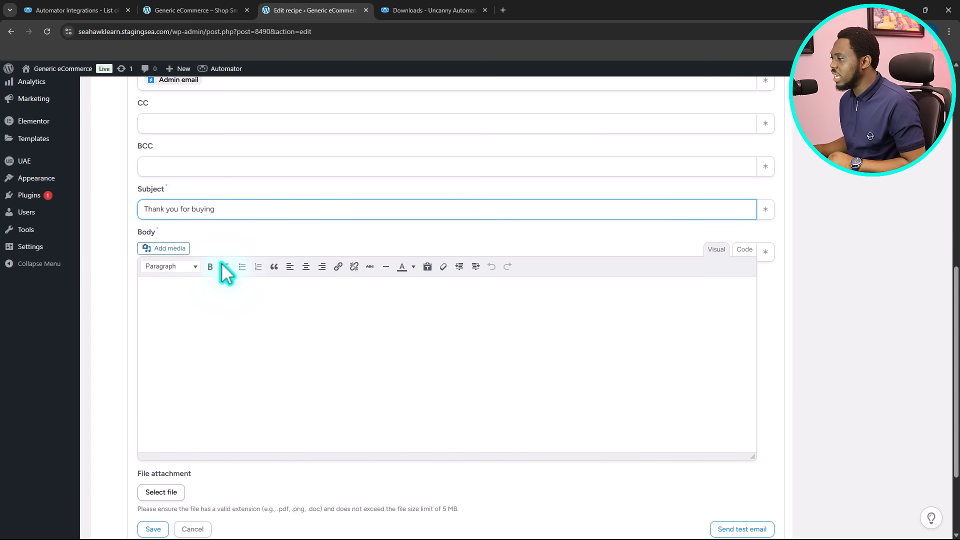
pyautogui.click(161, 300)
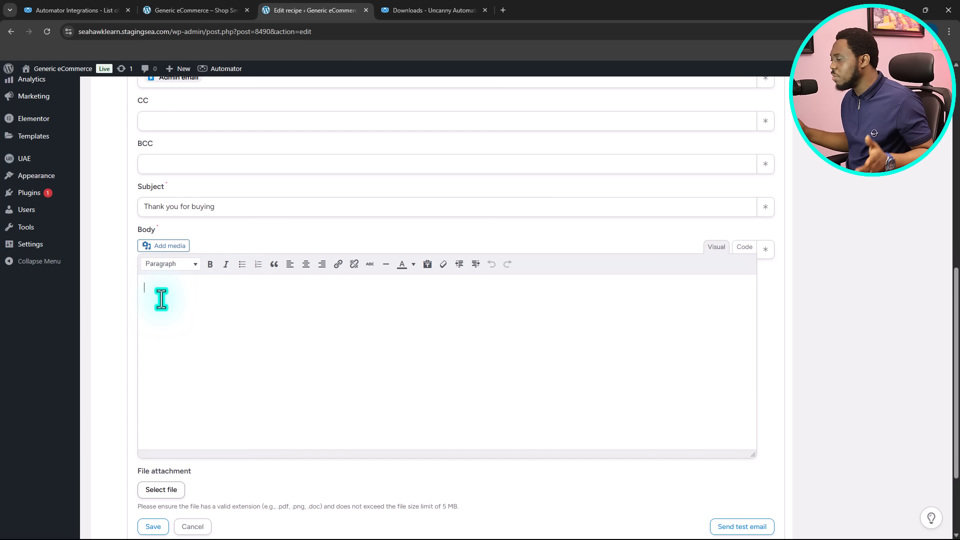
pyautogui.hotkey('ctrl', 'v')
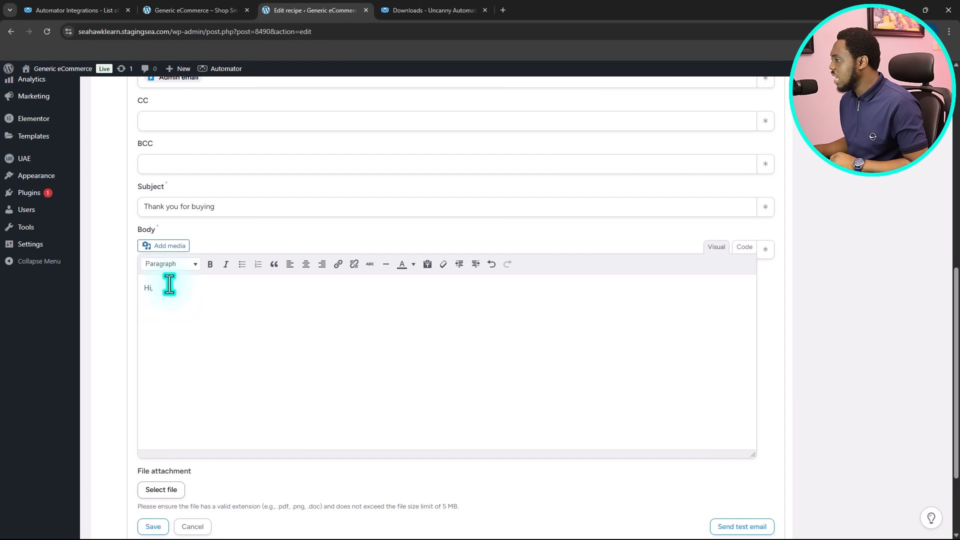
pyautogui.click(767, 250)
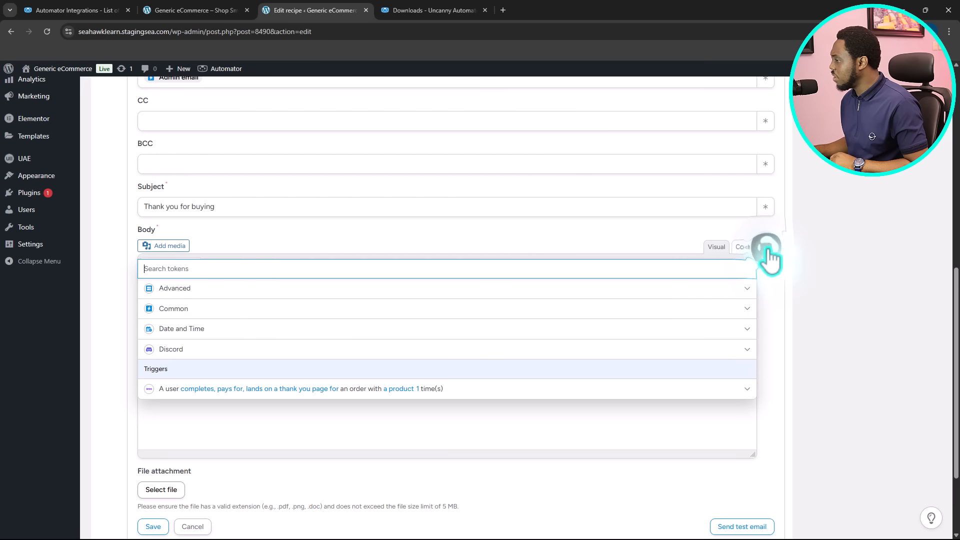
pyautogui.click(210, 313)
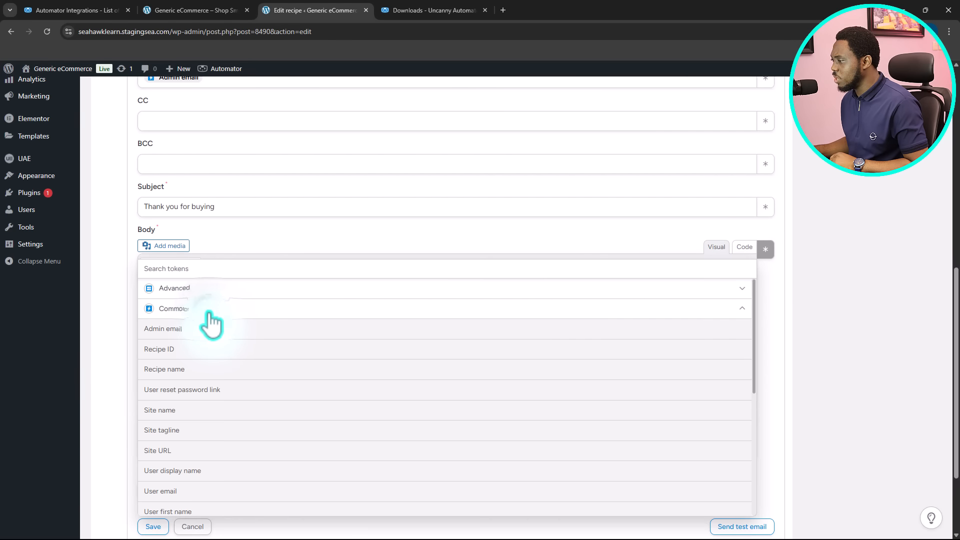
pyautogui.scroll(-1, 195, 370)
pyautogui.scroll(-2, 192, 375)
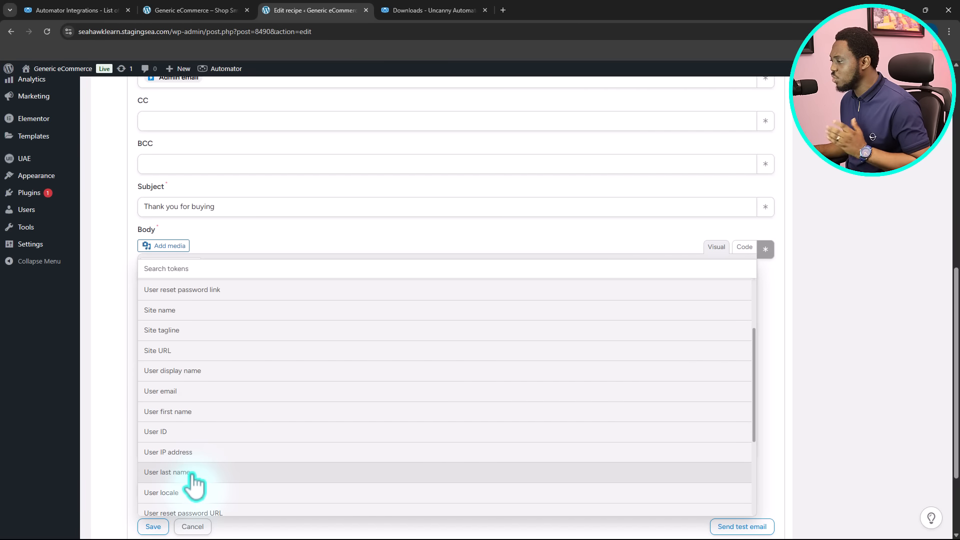
pyautogui.click(196, 412)
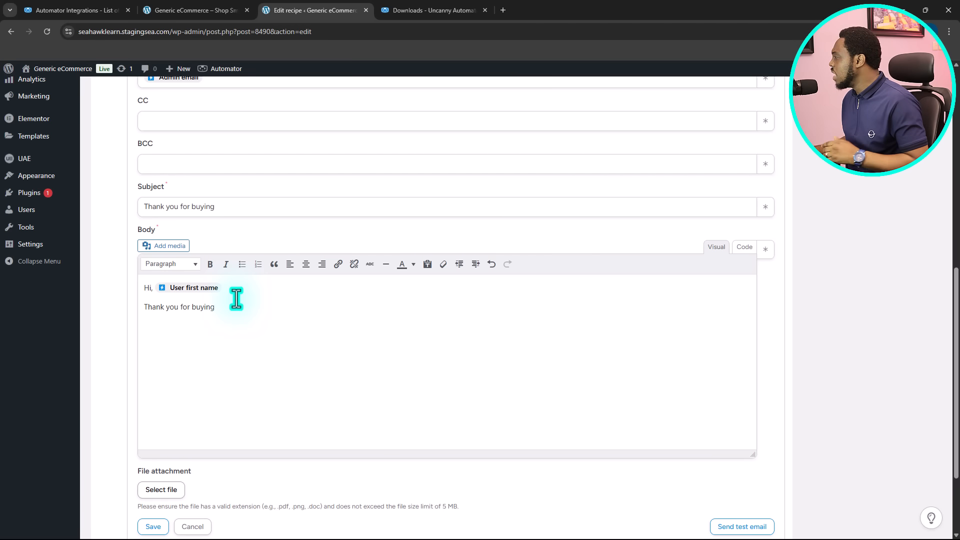
# - Examine the Advanced, Common and Date and Time tokens available for the email body without inserting one
pyautogui.click(766, 249)
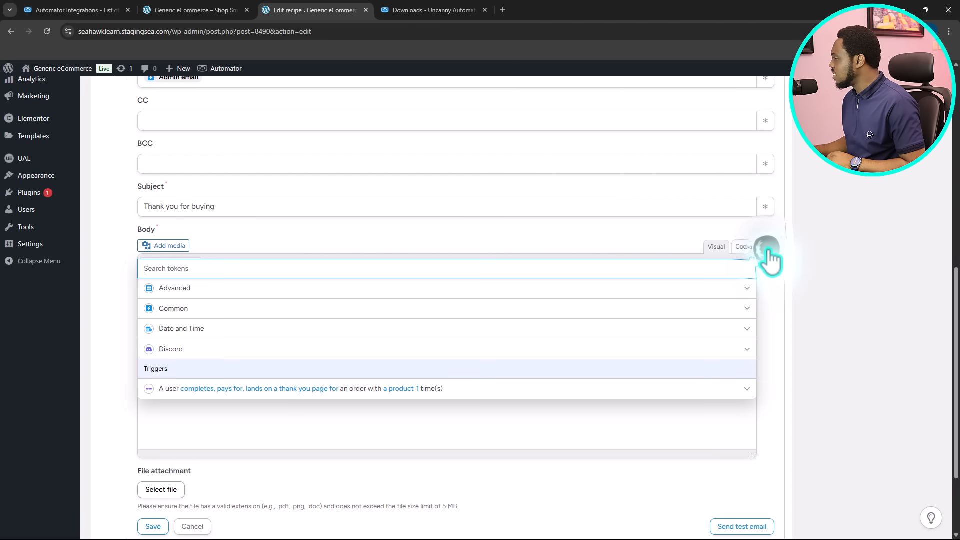
pyautogui.click(748, 290)
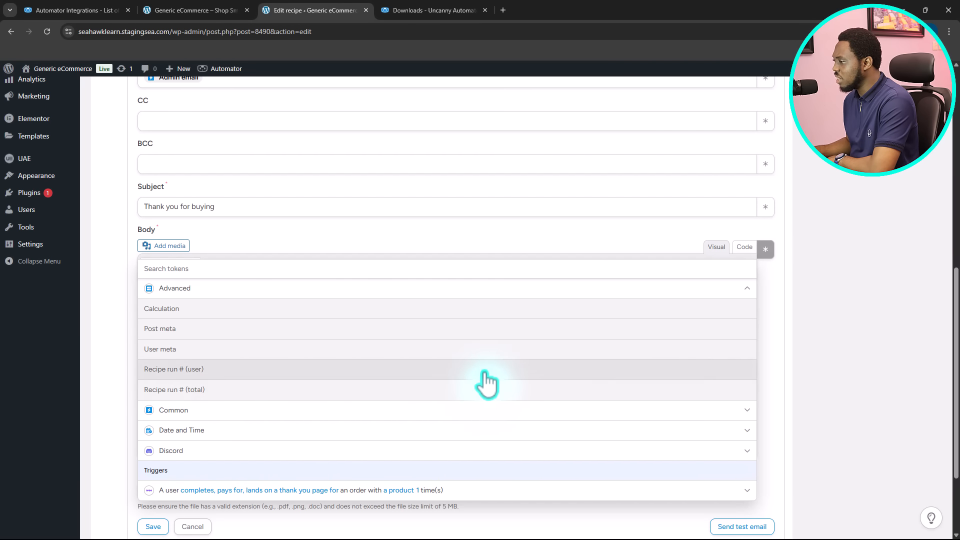
pyautogui.scroll(-1, 475, 389)
pyautogui.click(221, 360)
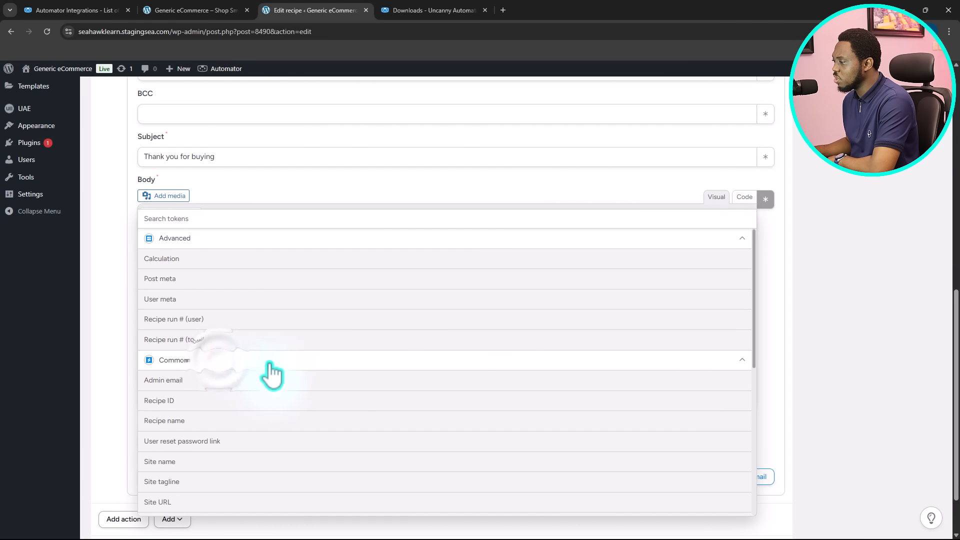
pyautogui.scroll(-2, 266, 361)
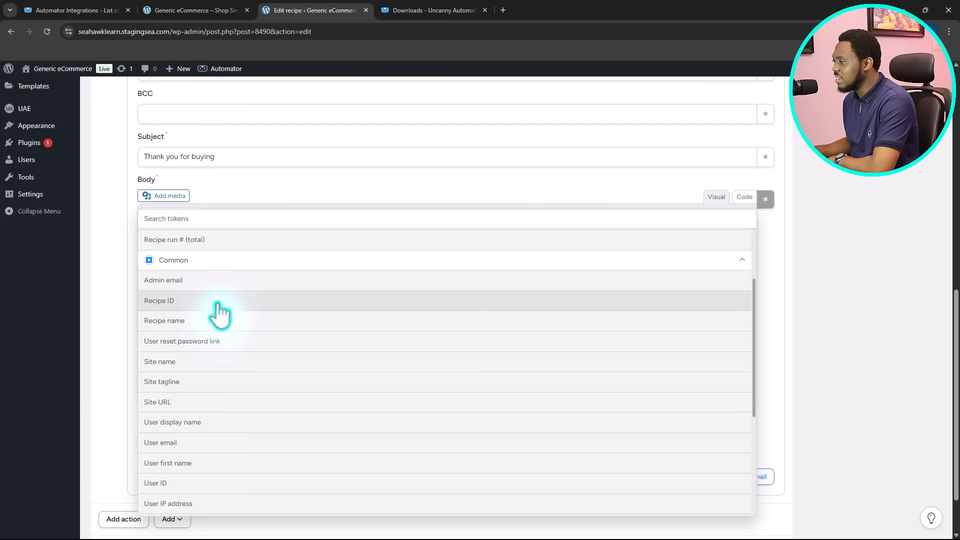
pyautogui.scroll(-3, 250, 337)
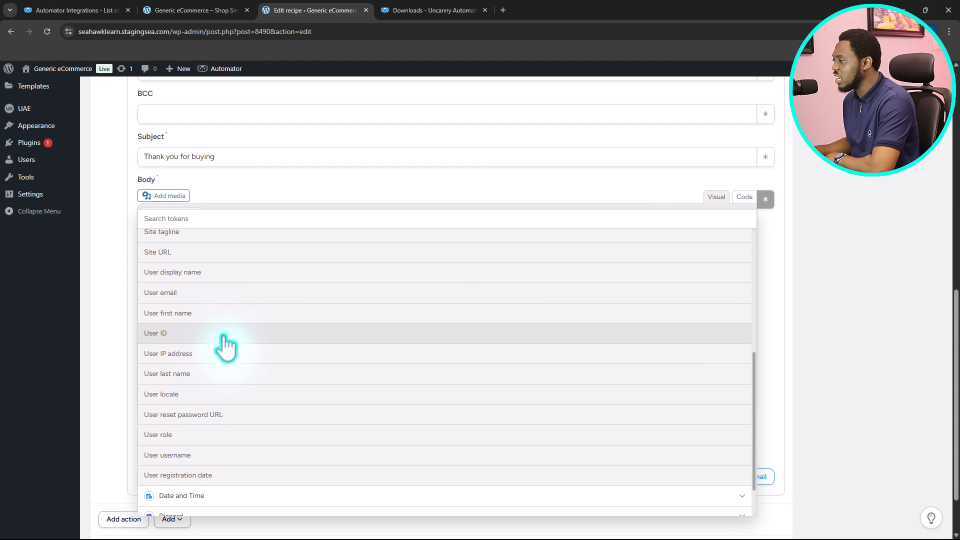
pyautogui.scroll(-5, 225, 348)
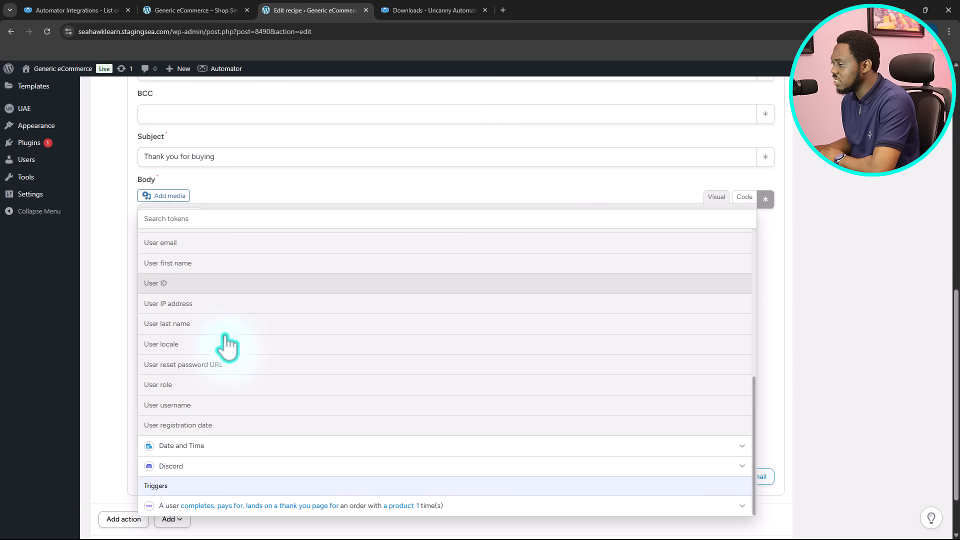
pyautogui.click(284, 444)
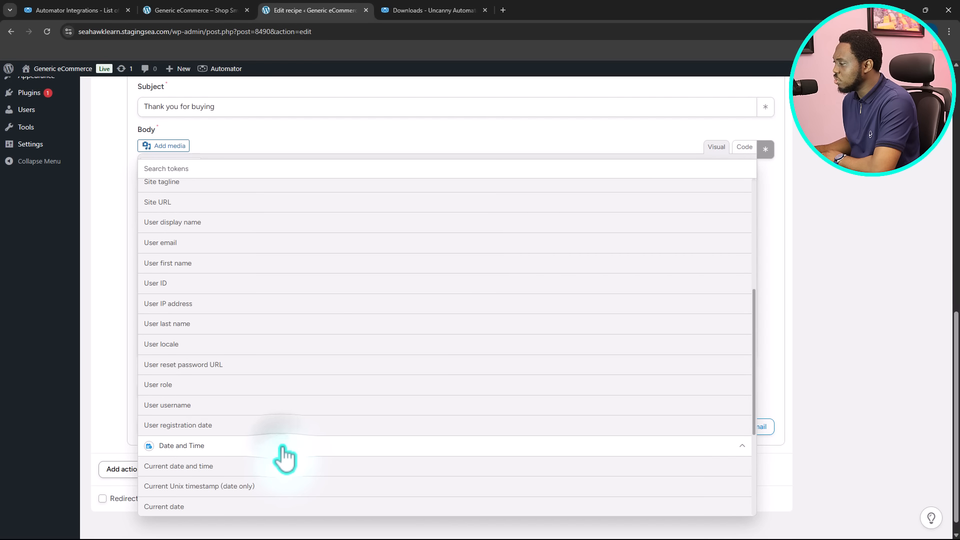
pyautogui.scroll(-2, 290, 445)
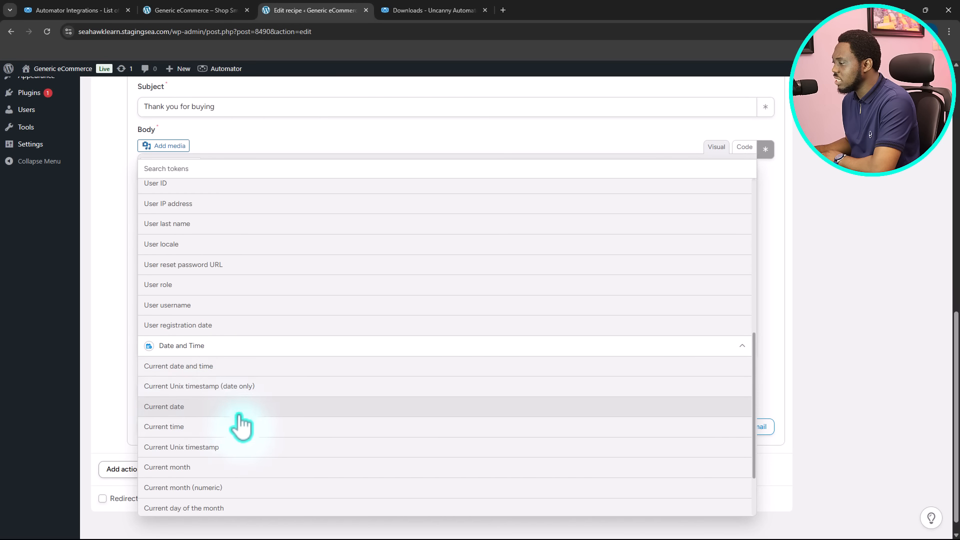
pyautogui.scroll(-2, 230, 435)
pyautogui.scroll(-1, 345, 407)
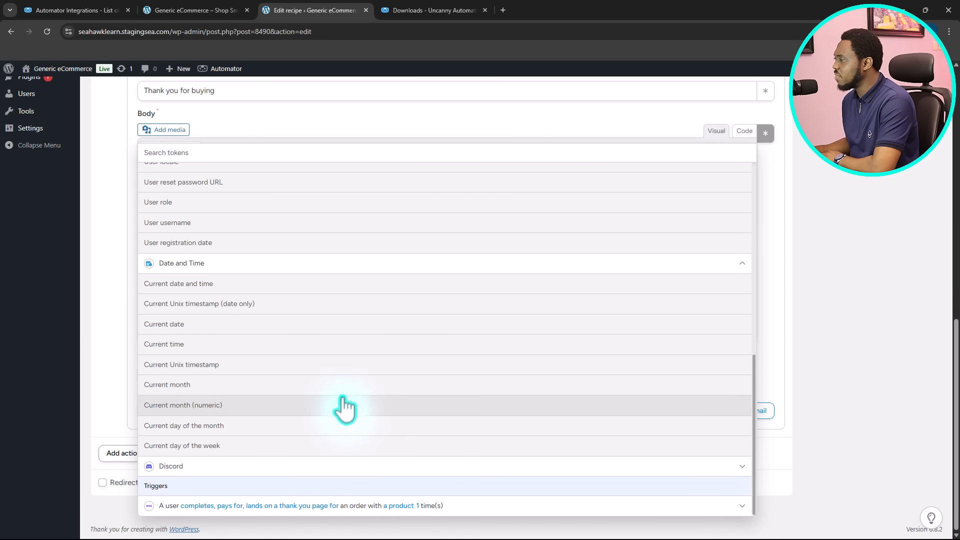
pyautogui.scroll(8, 343, 407)
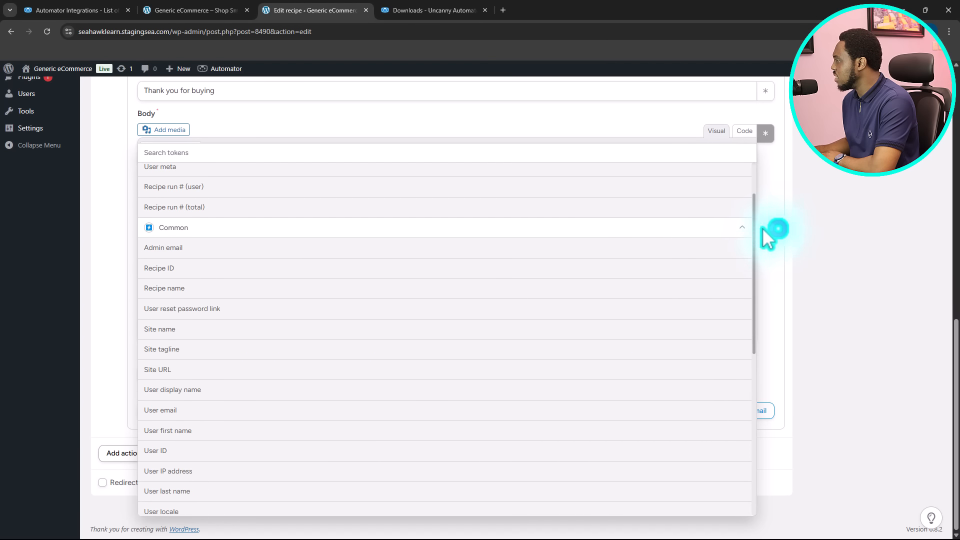
pyautogui.click(743, 229)
pyautogui.click(736, 269)
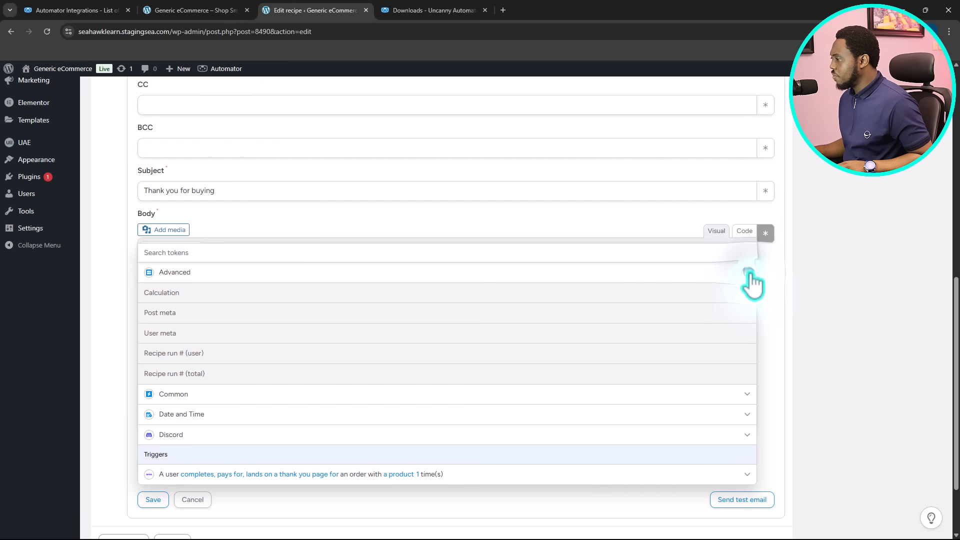
pyautogui.click(749, 272)
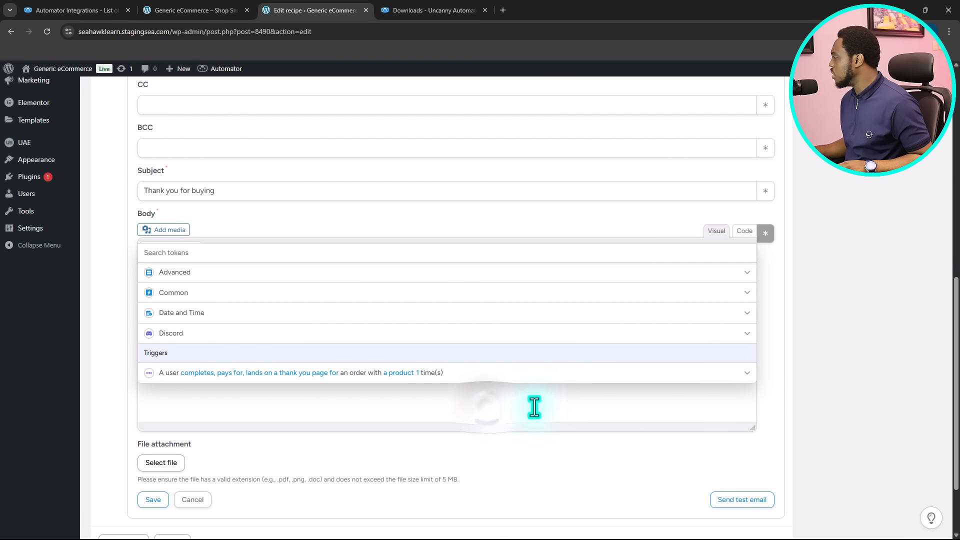
pyautogui.click(766, 235)
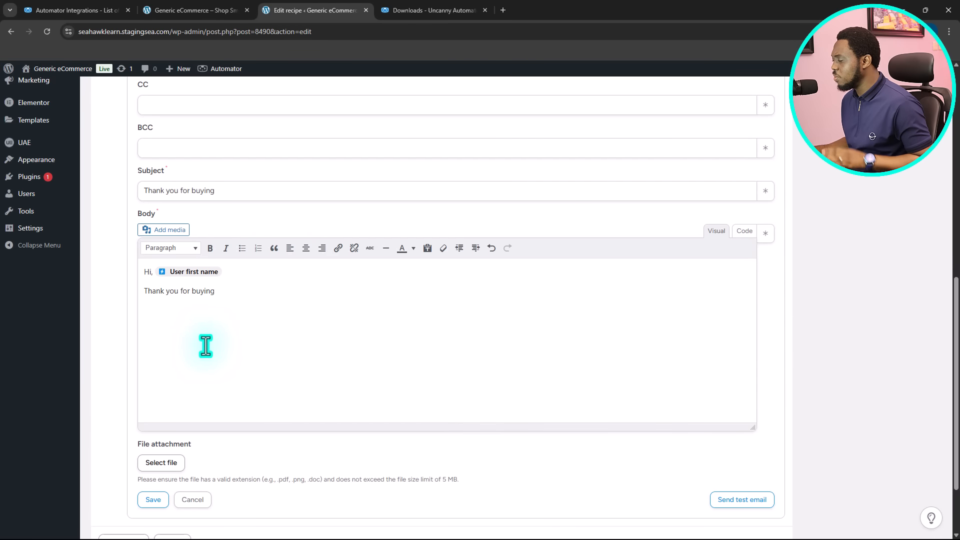
pyautogui.scroll(-3, 203, 345)
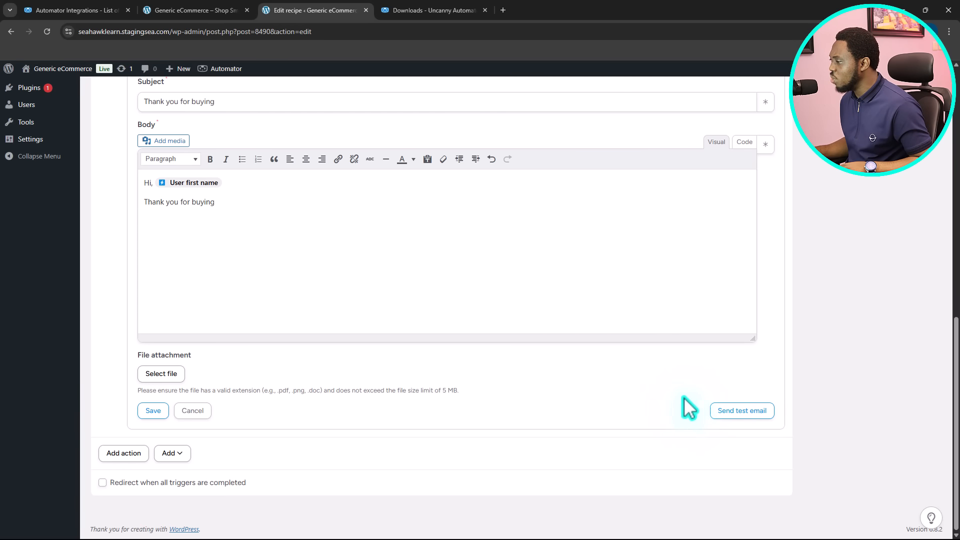
# - Save the configured email action in the WooCommerce Customer Engagement recipe
pyautogui.click(155, 411)
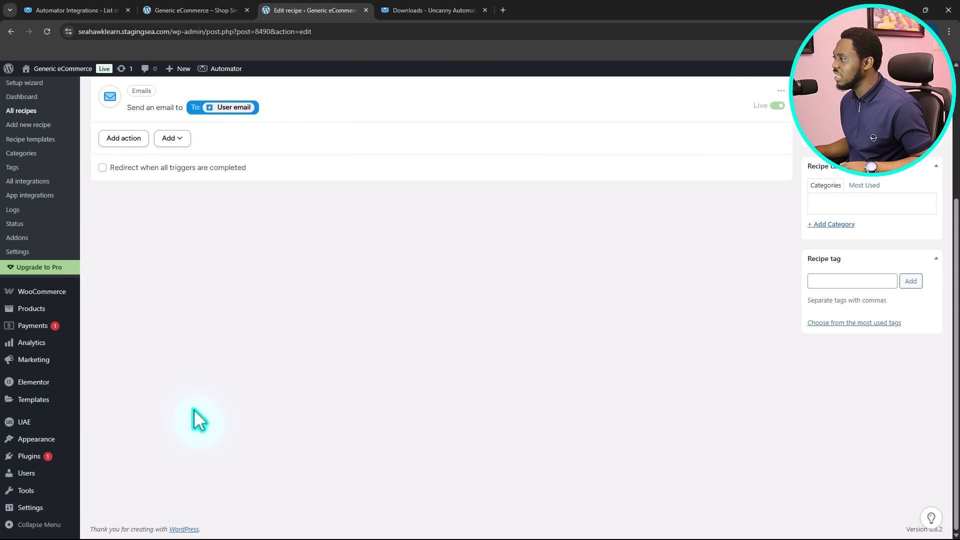
pyautogui.scroll(2, 270, 395)
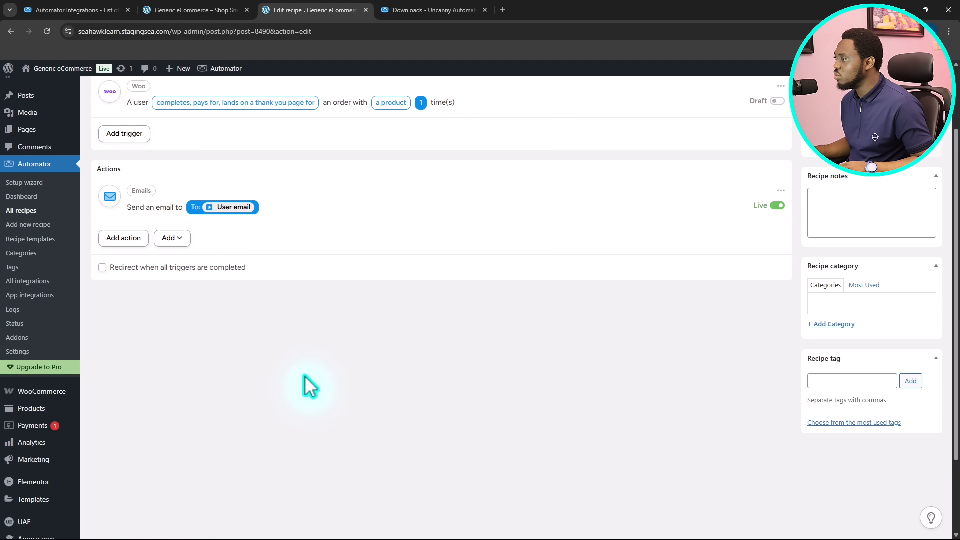
pyautogui.scroll(2, 311, 388)
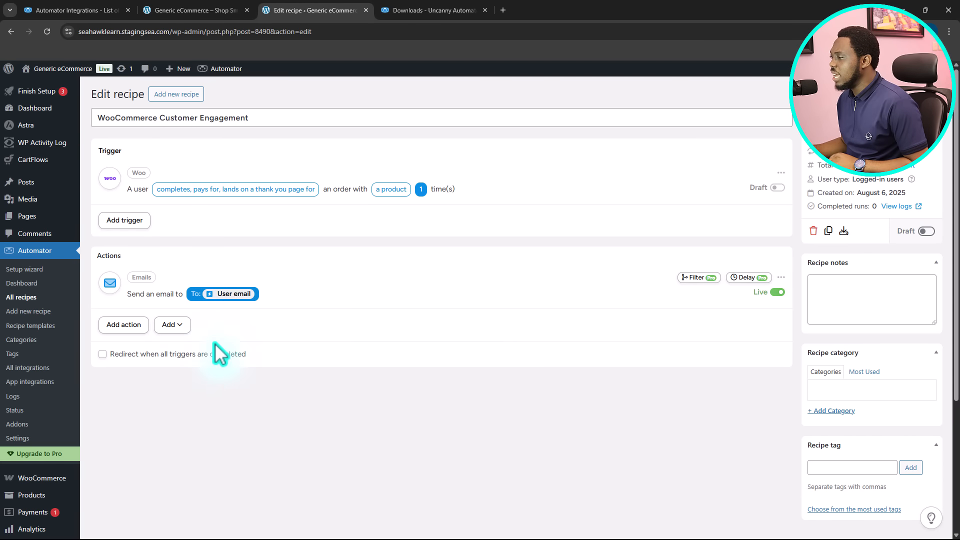
# - Add a second action to the recipe using the WordPress integration's "Change the user's role to a new role"
pyautogui.click(129, 326)
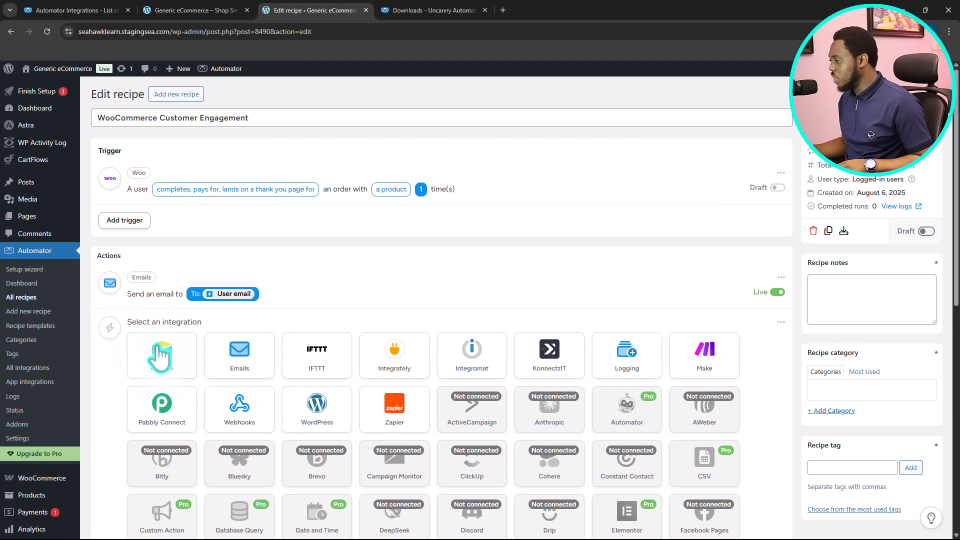
pyautogui.click(317, 410)
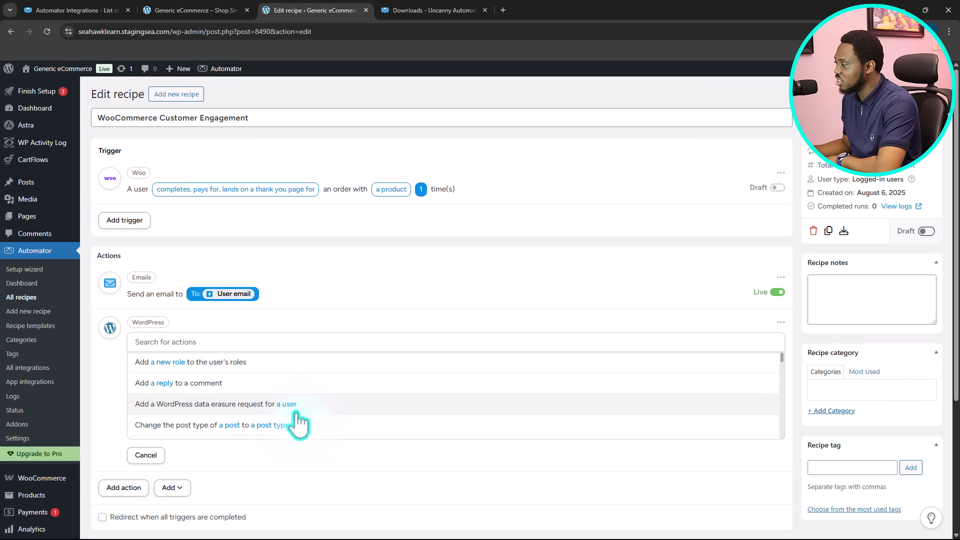
pyautogui.scroll(-1, 295, 420)
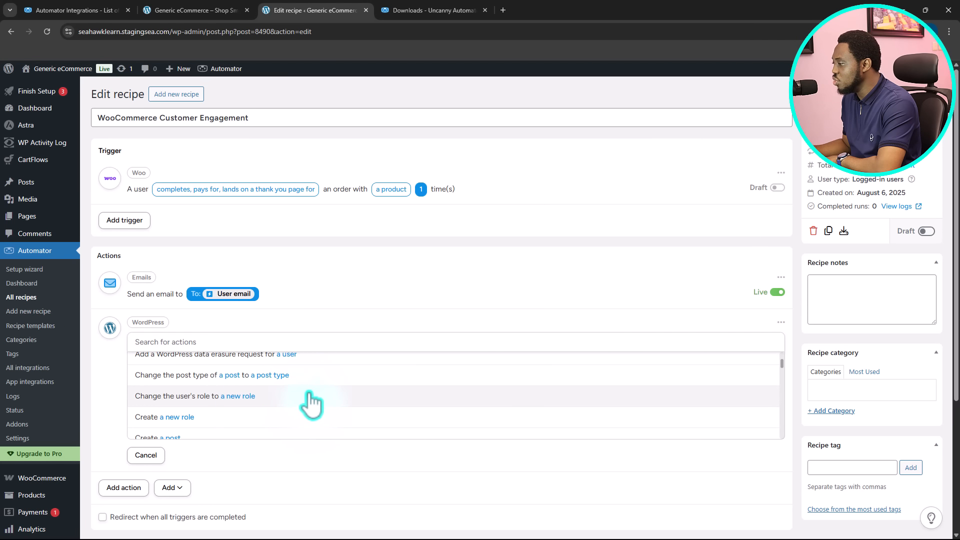
pyautogui.scroll(-1, 318, 389)
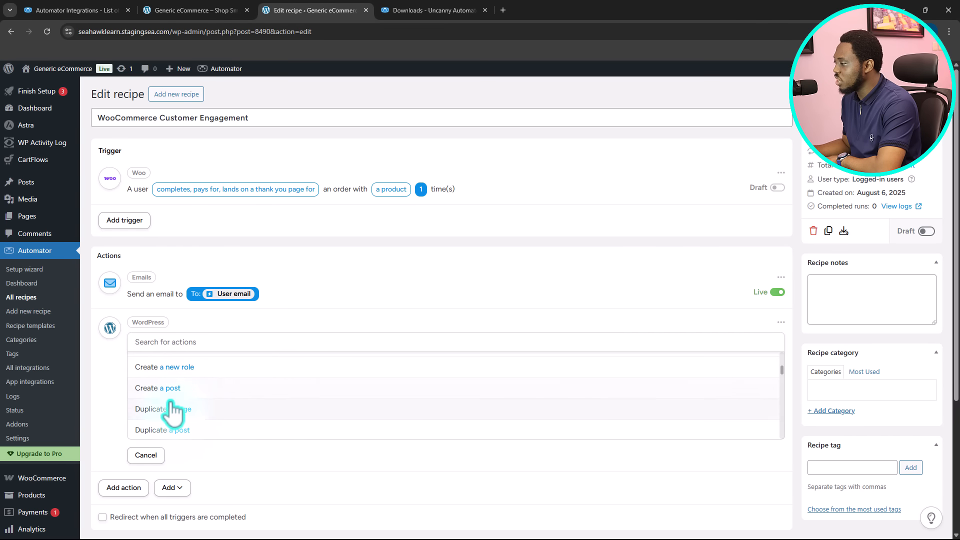
pyautogui.scroll(-1, 279, 414)
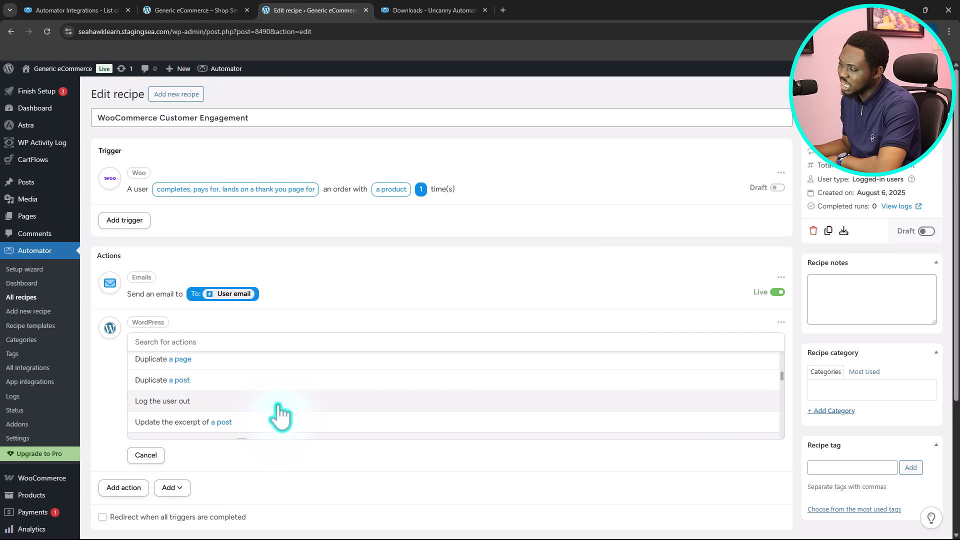
pyautogui.scroll(-1, 275, 418)
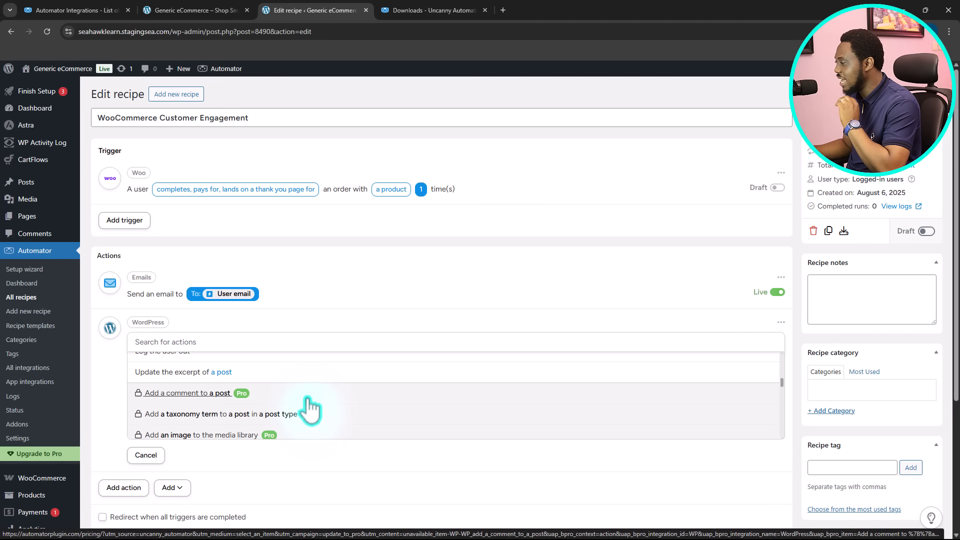
pyautogui.scroll(-1, 311, 410)
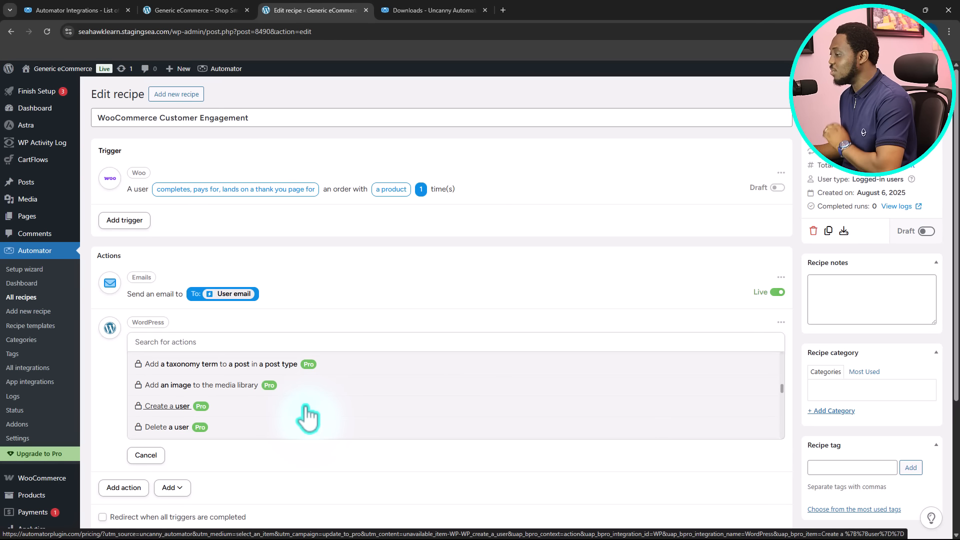
pyautogui.scroll(5, 310, 414)
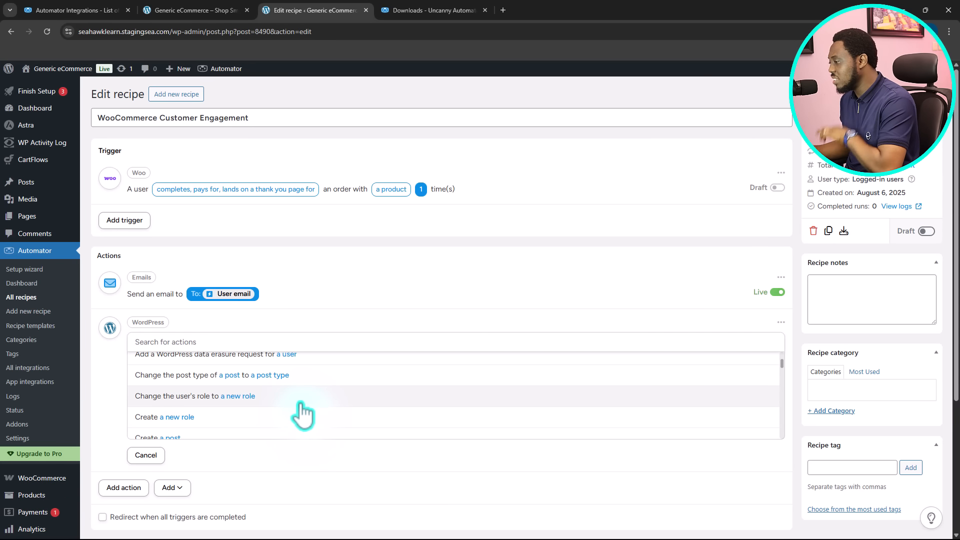
pyautogui.scroll(-3, 302, 413)
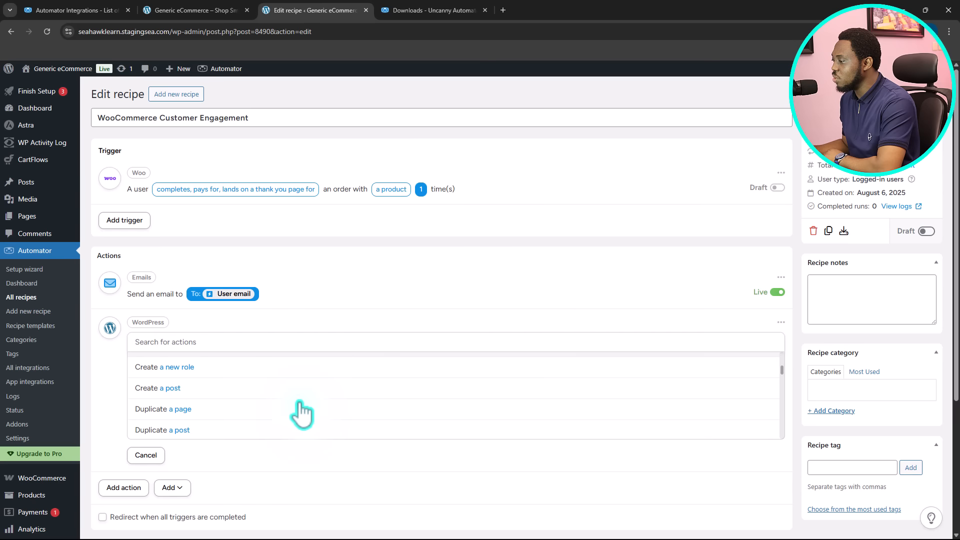
pyautogui.scroll(3, 301, 414)
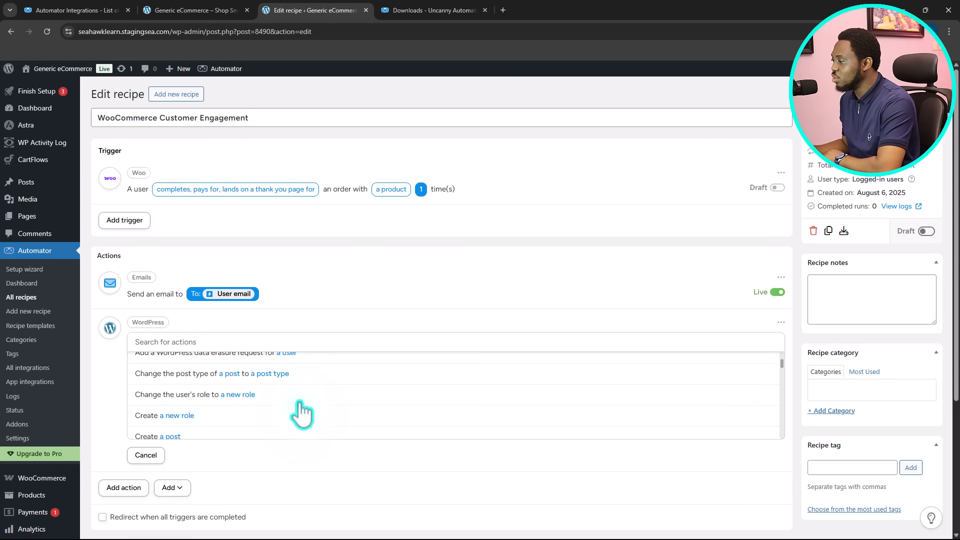
pyautogui.click(199, 396)
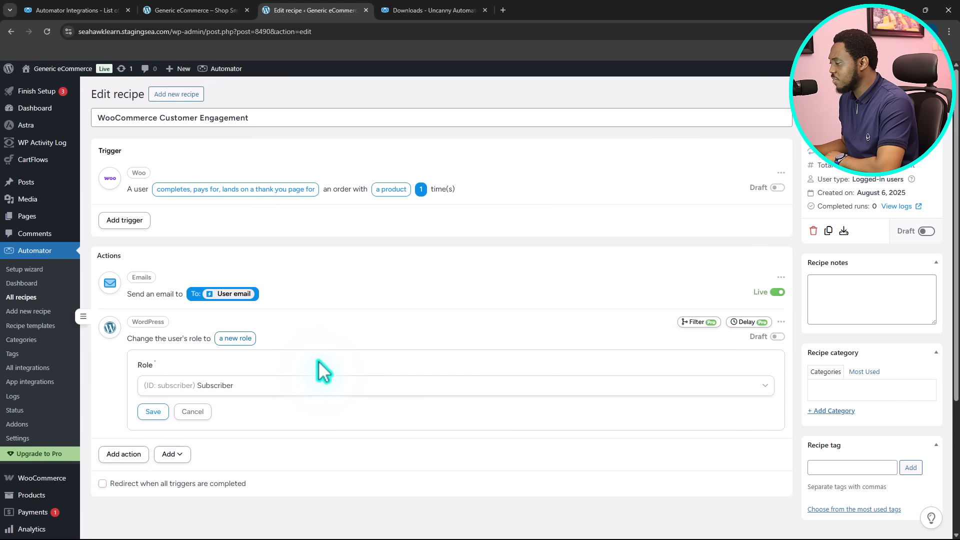
# - Set the role-change action's role to Customer and save the action
pyautogui.click(267, 387)
pyautogui.scroll(-2, 268, 395)
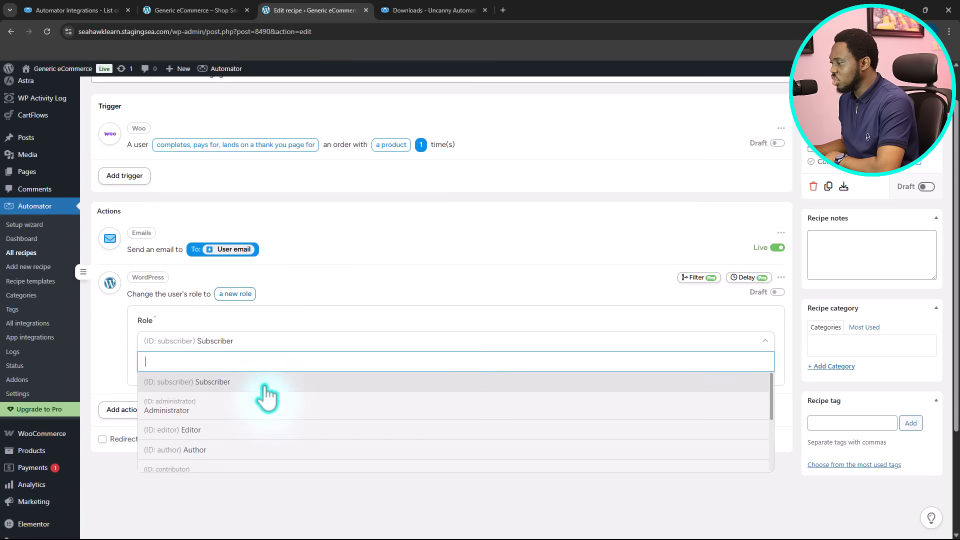
pyautogui.scroll(-2, 215, 356)
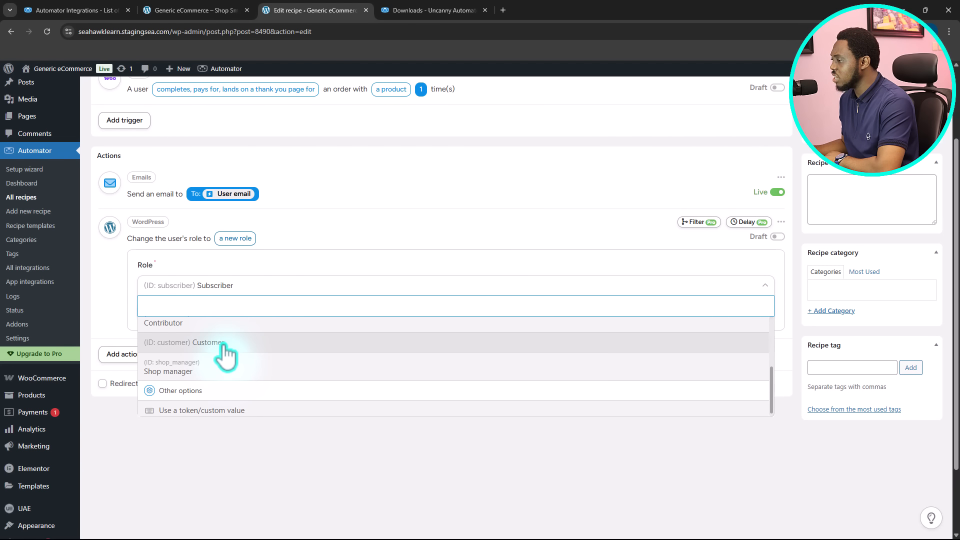
pyautogui.click(225, 344)
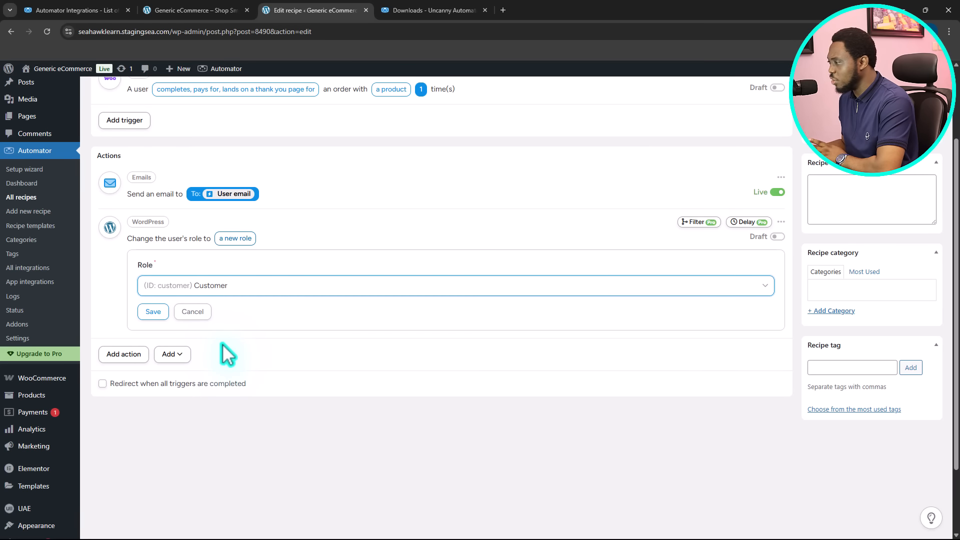
pyautogui.click(151, 312)
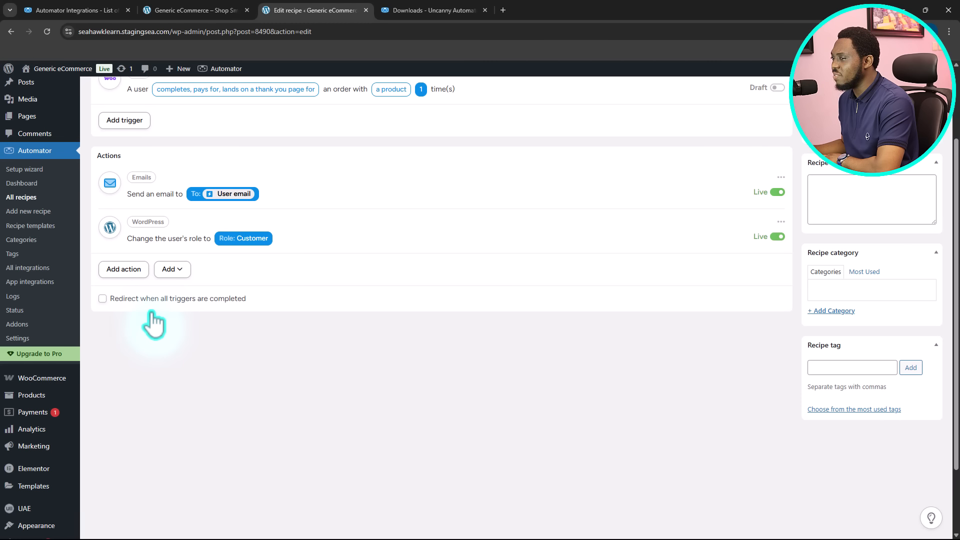
# - Save the Woo order trigger with "Any product" as the product and "pays for" as the trigger condition
pyautogui.scroll(2, 176, 300)
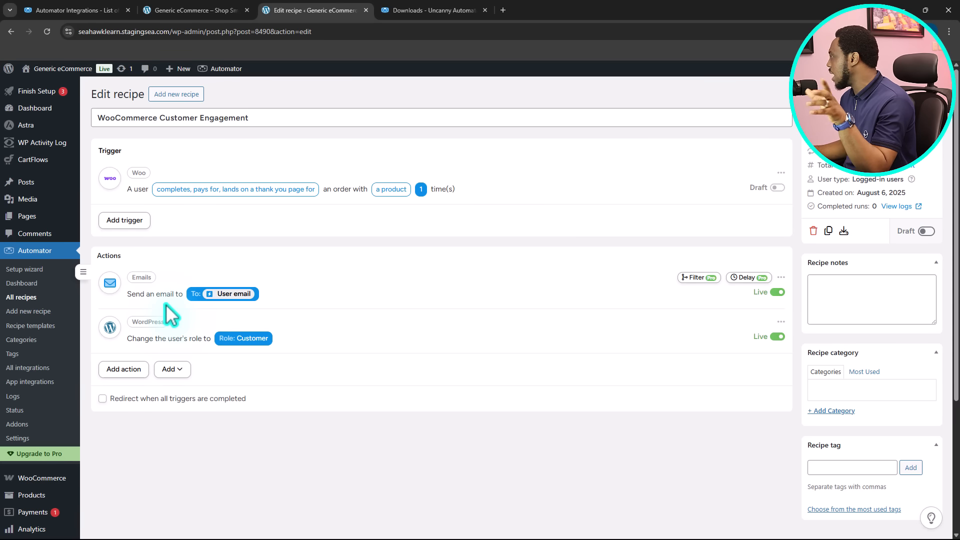
pyautogui.click(390, 190)
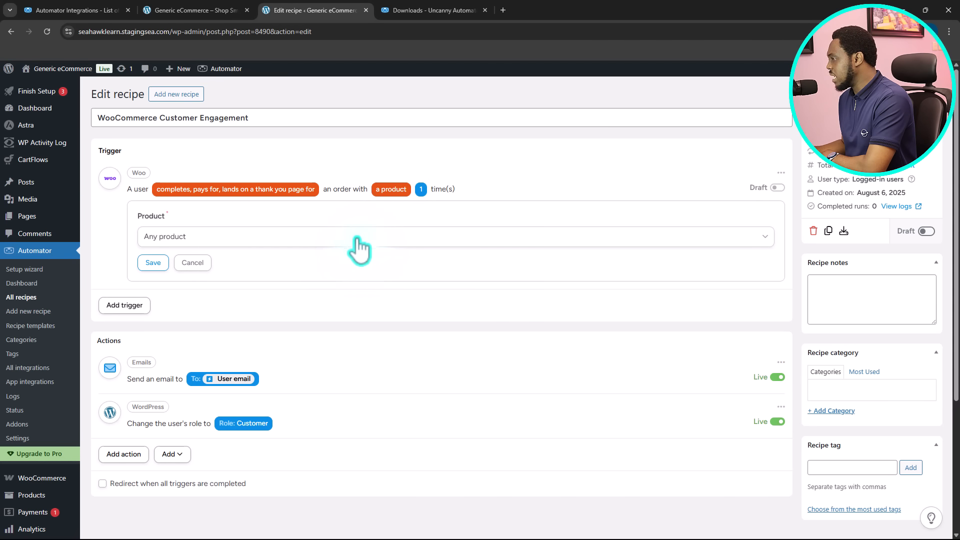
pyautogui.click(235, 245)
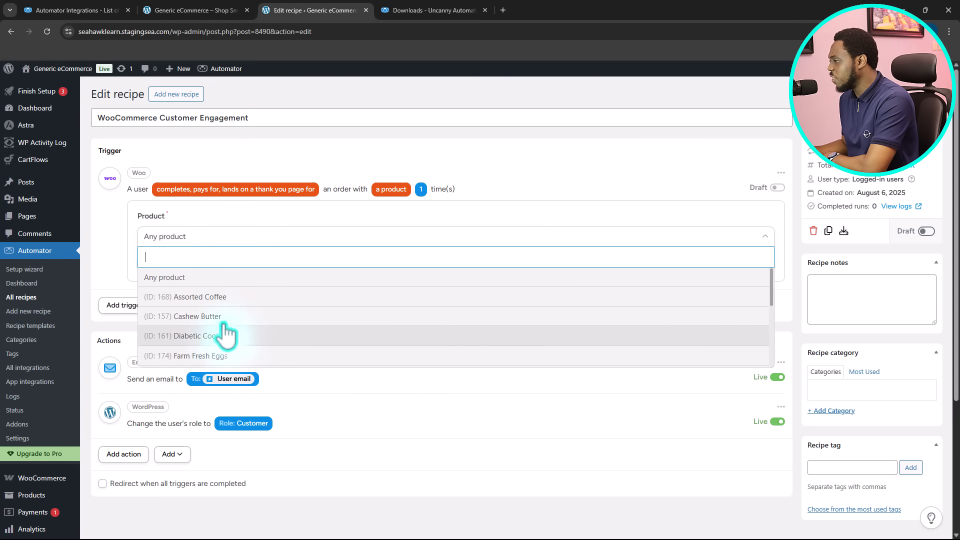
pyautogui.scroll(-5, 232, 333)
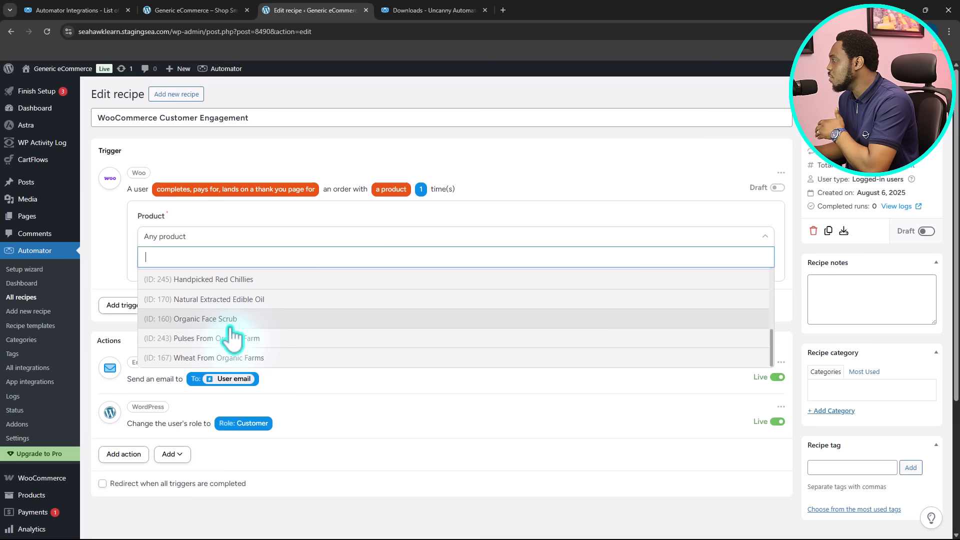
pyautogui.click(207, 238)
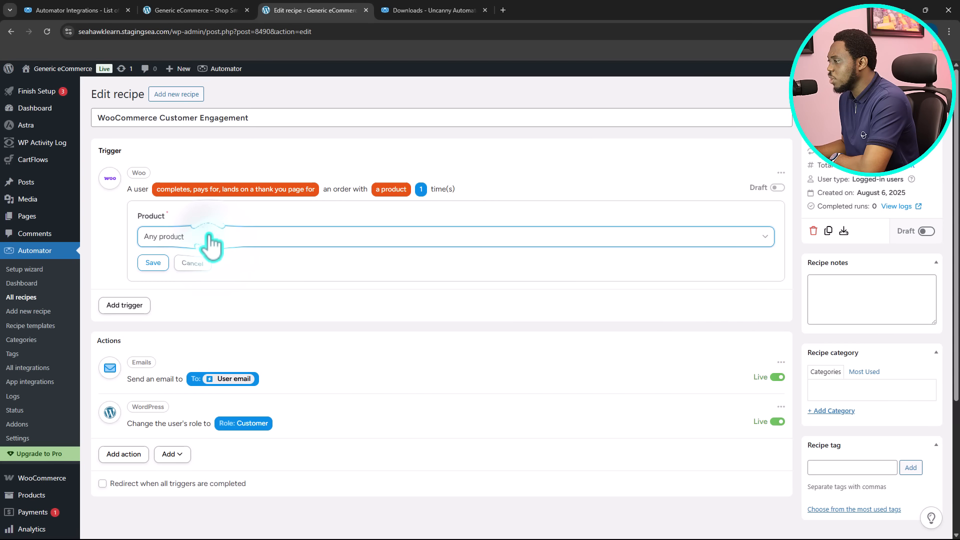
pyautogui.click(153, 263)
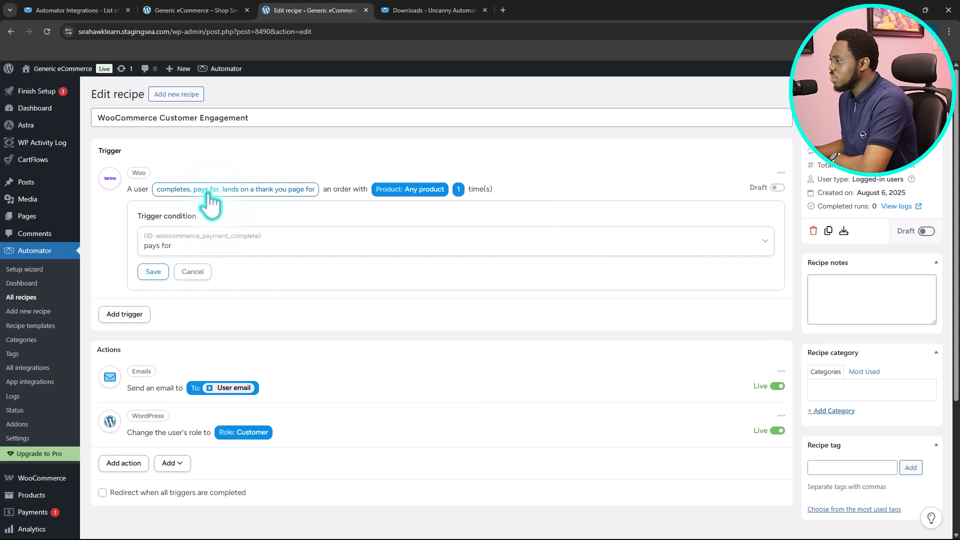
pyautogui.click(153, 271)
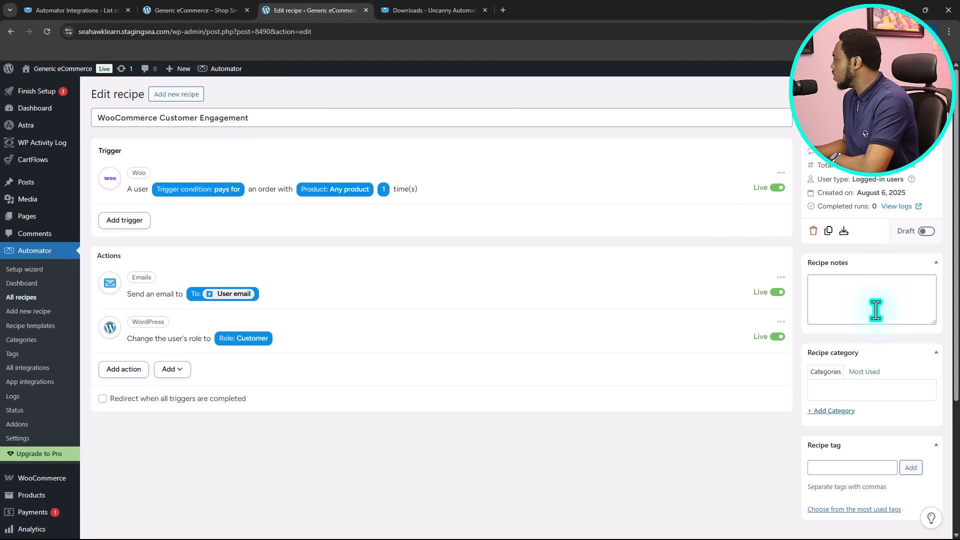
# - Switch the WooCommerce Customer Engagement recipe from Draft to Live
pyautogui.scroll(-1, 868, 327)
pyautogui.scroll(-1, 866, 326)
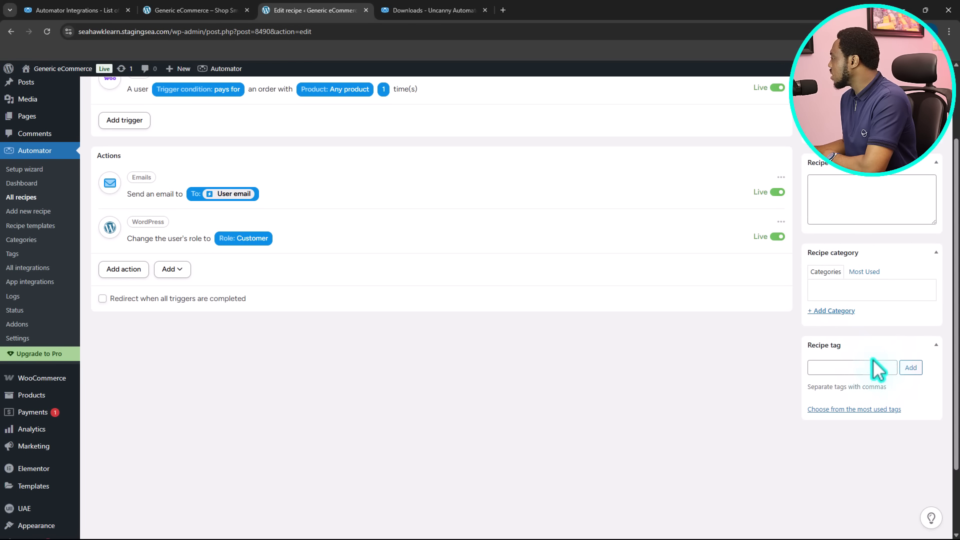
pyautogui.scroll(2, 857, 356)
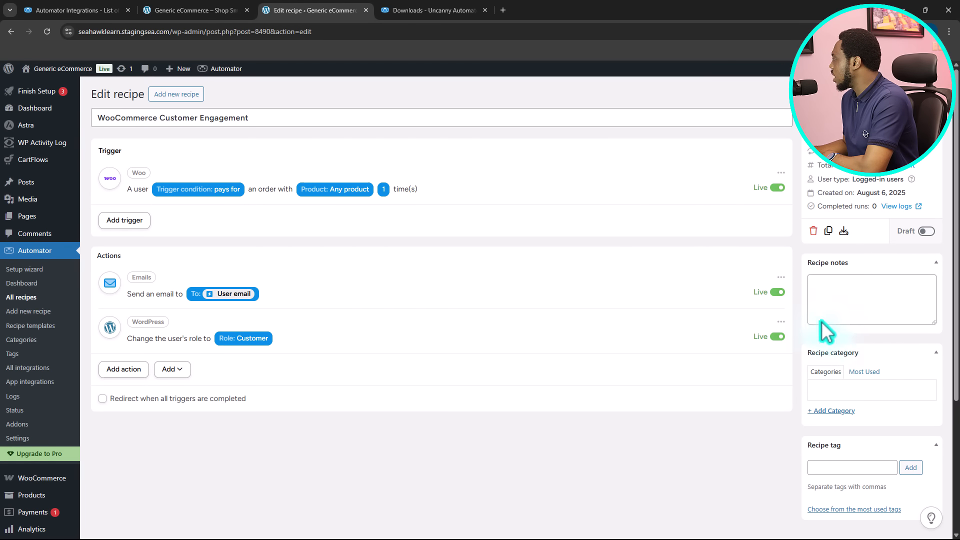
pyautogui.click(926, 231)
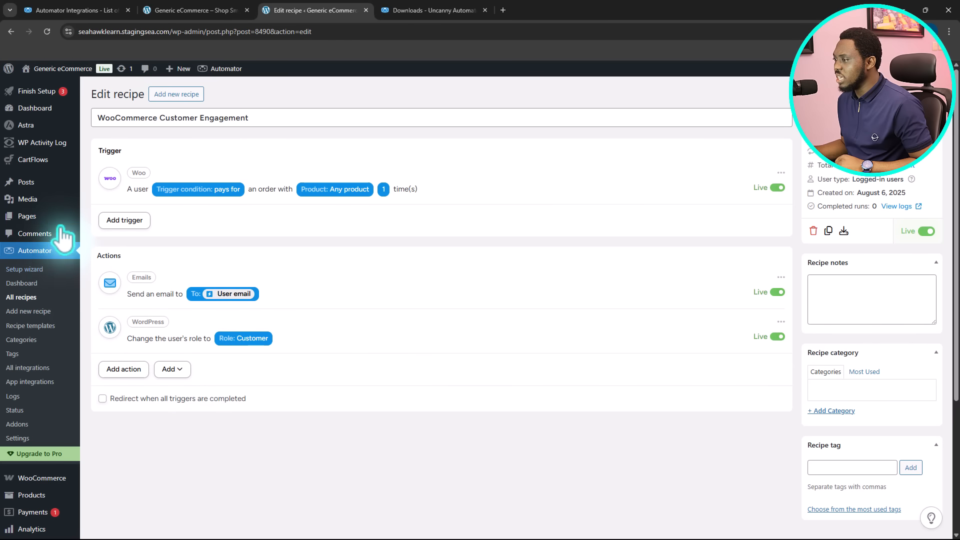
# - Create a new recipe of the "Logged-in users" type
pyautogui.click(179, 98)
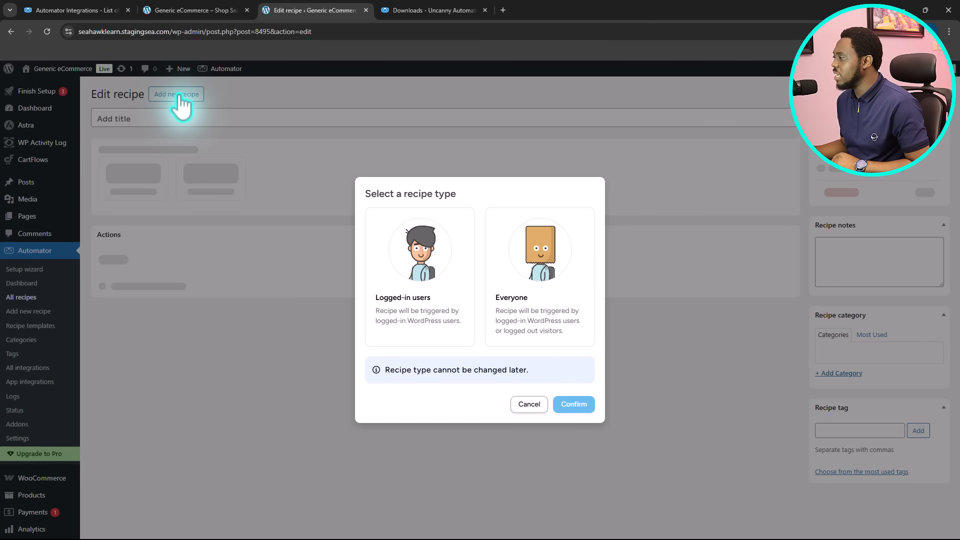
pyautogui.click(424, 258)
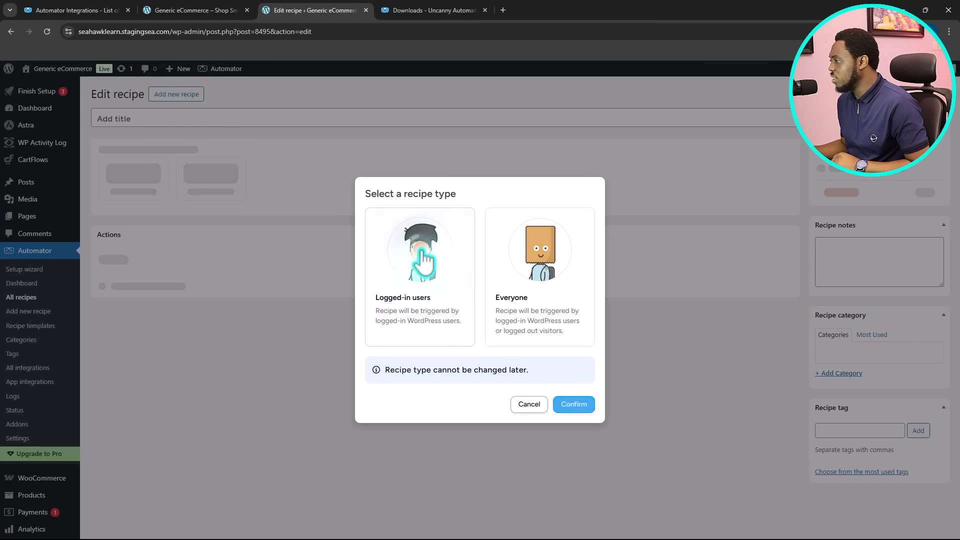
pyautogui.click(575, 405)
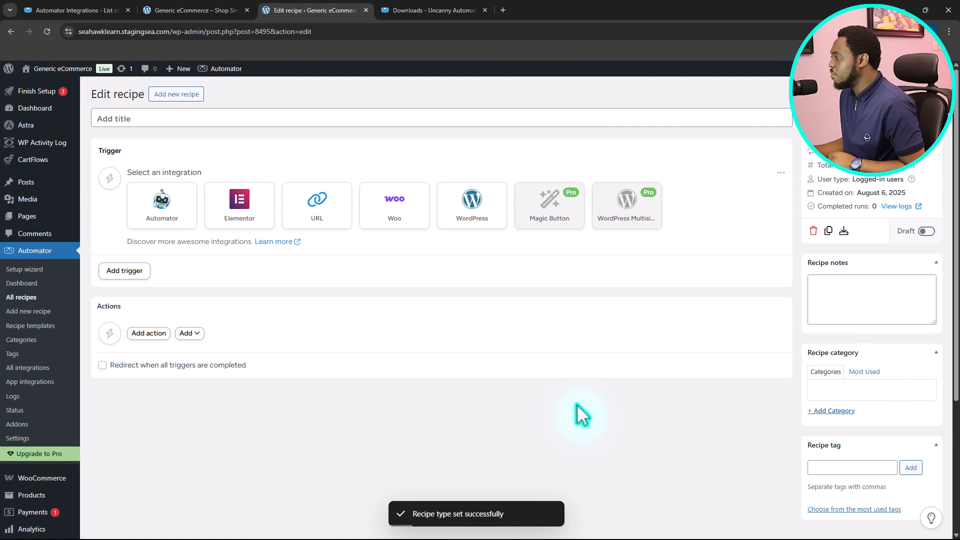
# - Add the Woo trigger "A user views a product" with "Any product" as the product and save it
pyautogui.click(384, 215)
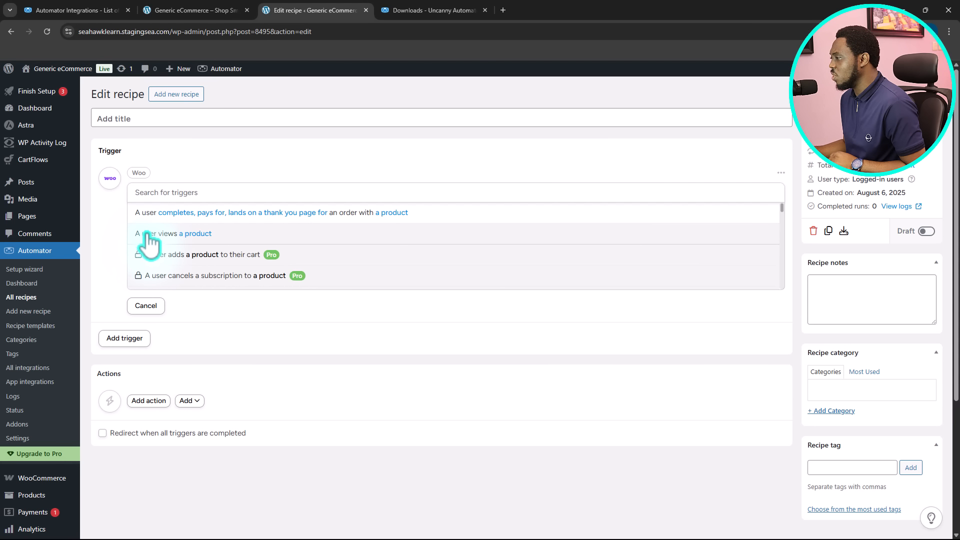
pyautogui.click(198, 240)
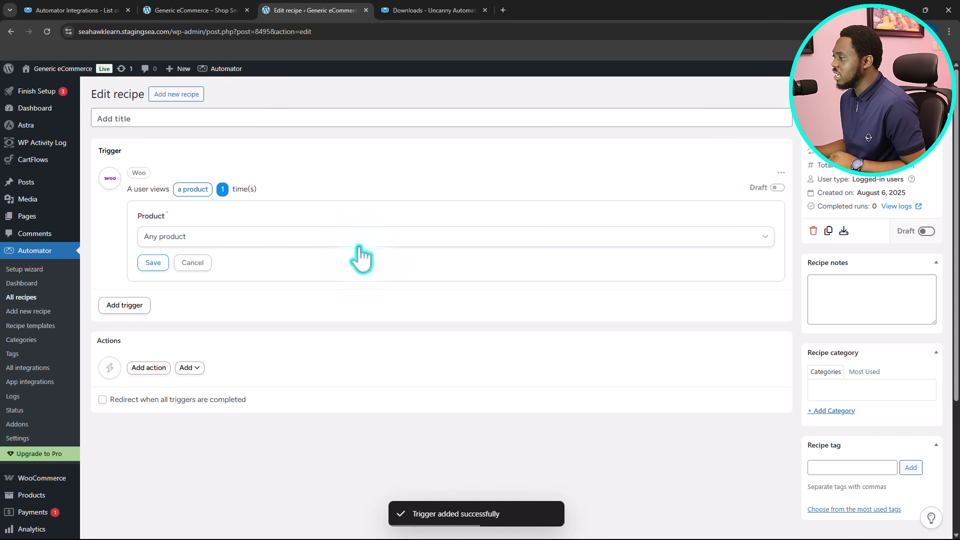
pyautogui.click(232, 248)
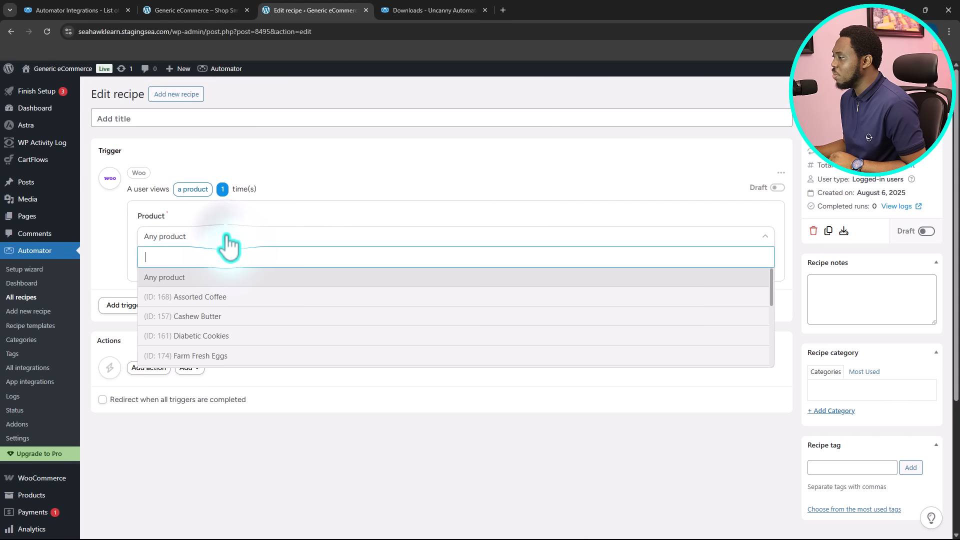
pyautogui.click(215, 243)
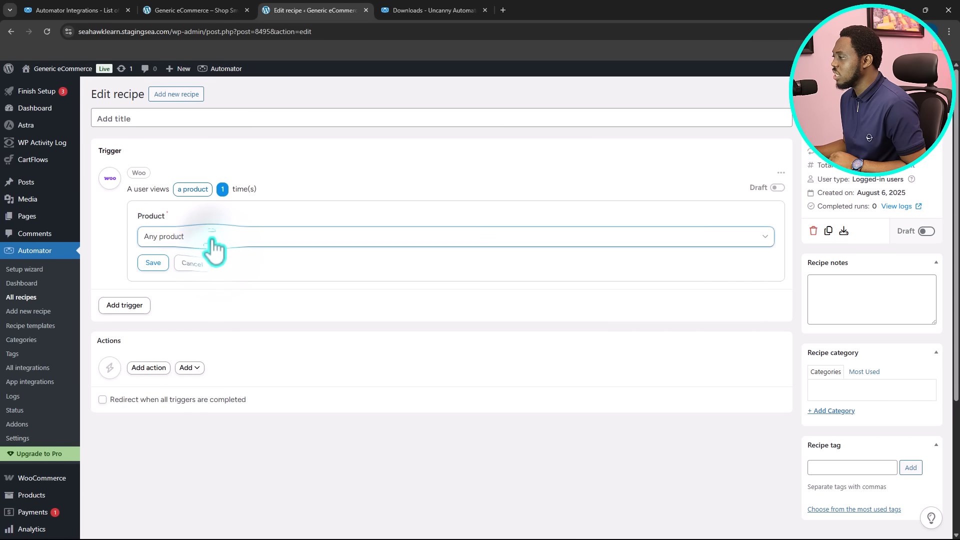
pyautogui.click(152, 263)
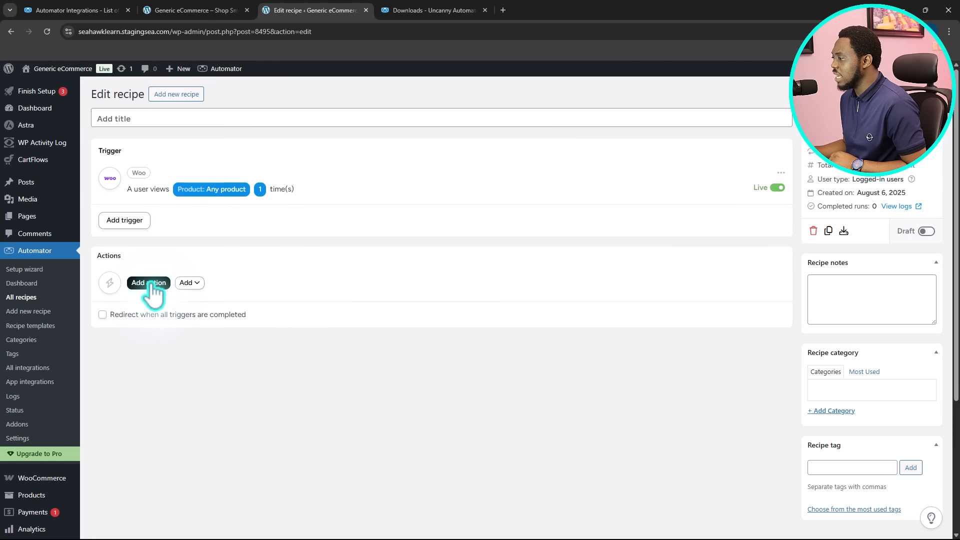
# - Add the Emails action "Send an email" to the recipe
pyautogui.click(150, 284)
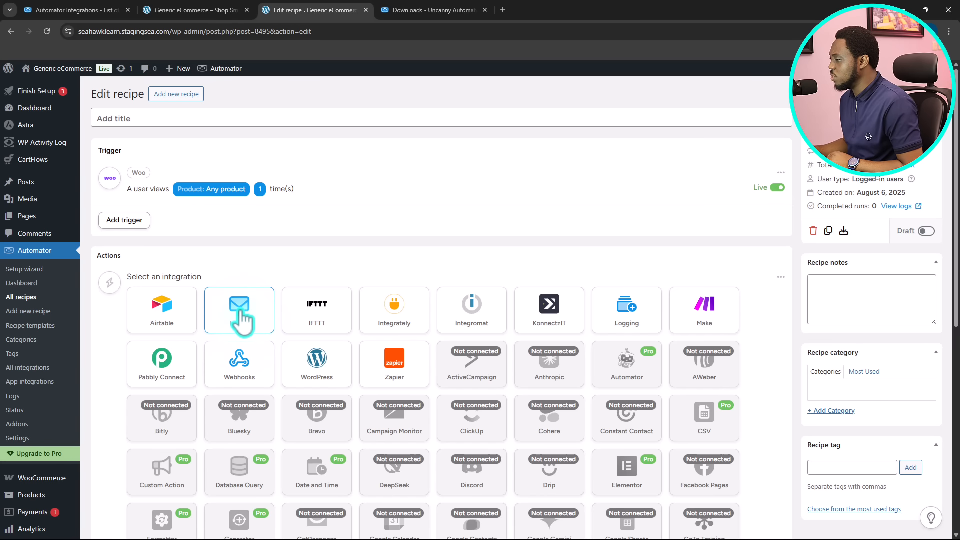
pyautogui.click(240, 315)
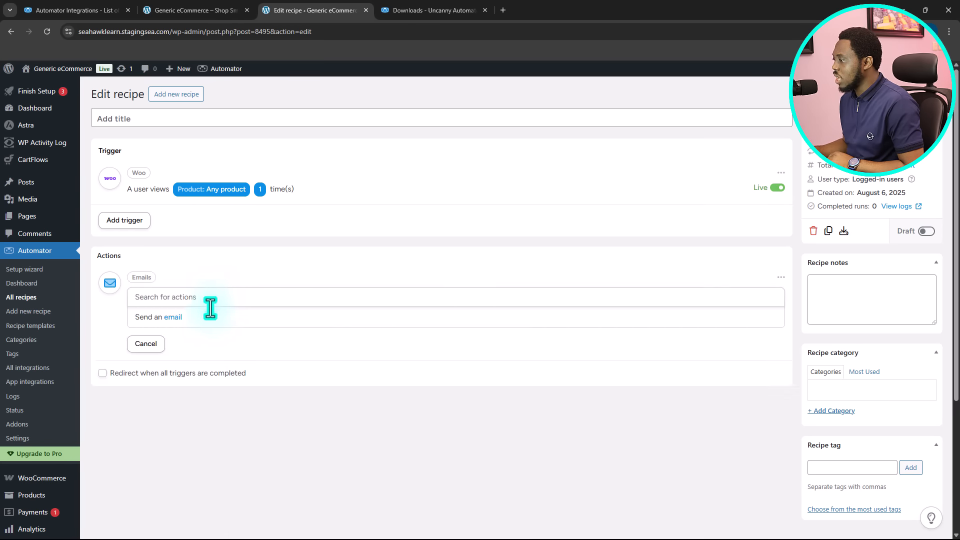
pyautogui.click(177, 316)
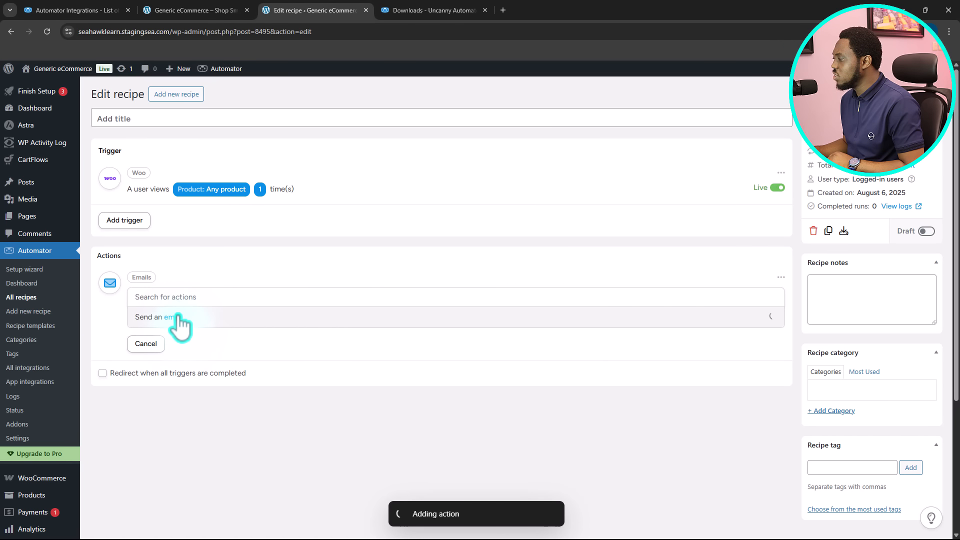
pyautogui.scroll(-4, 225, 348)
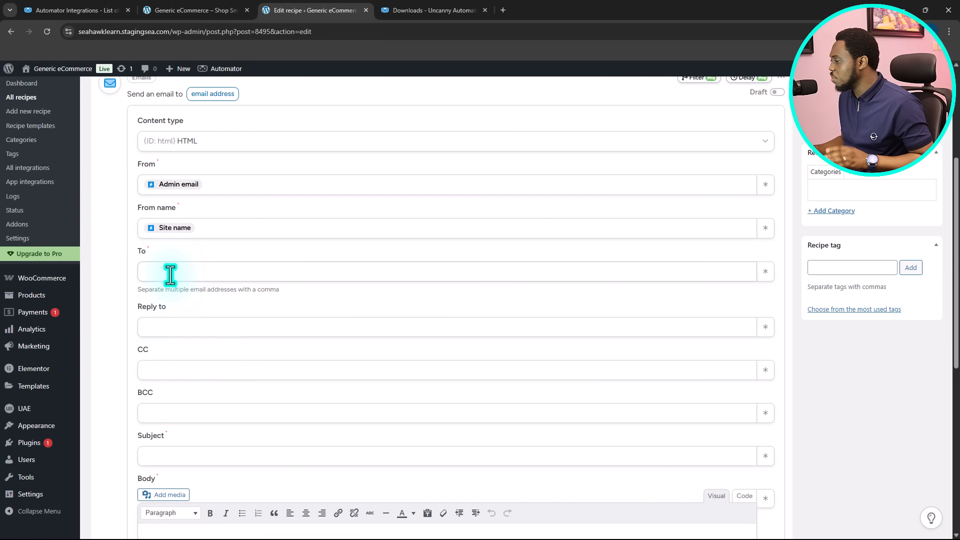
# - Delete the Woo product-view trigger from the recipe
pyautogui.scroll(4, 220, 353)
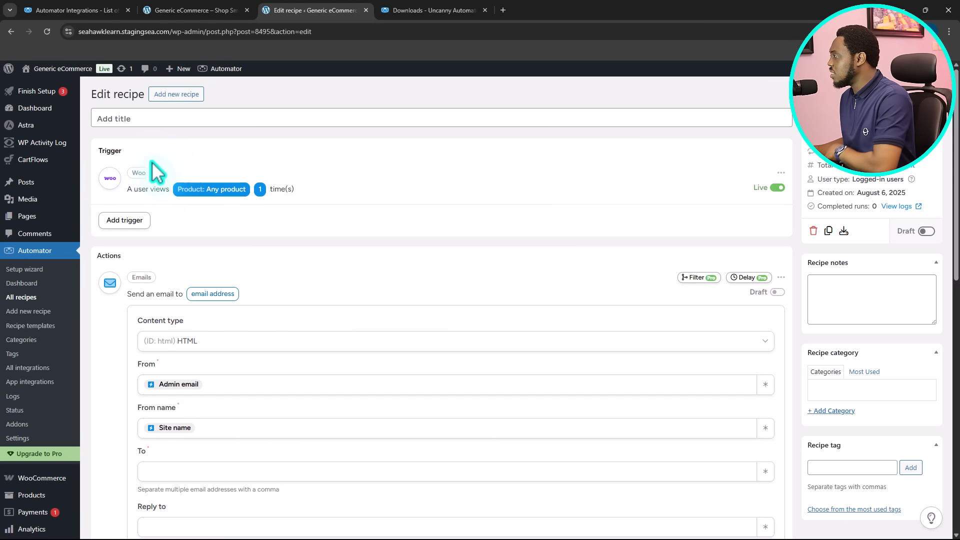
pyautogui.click(781, 173)
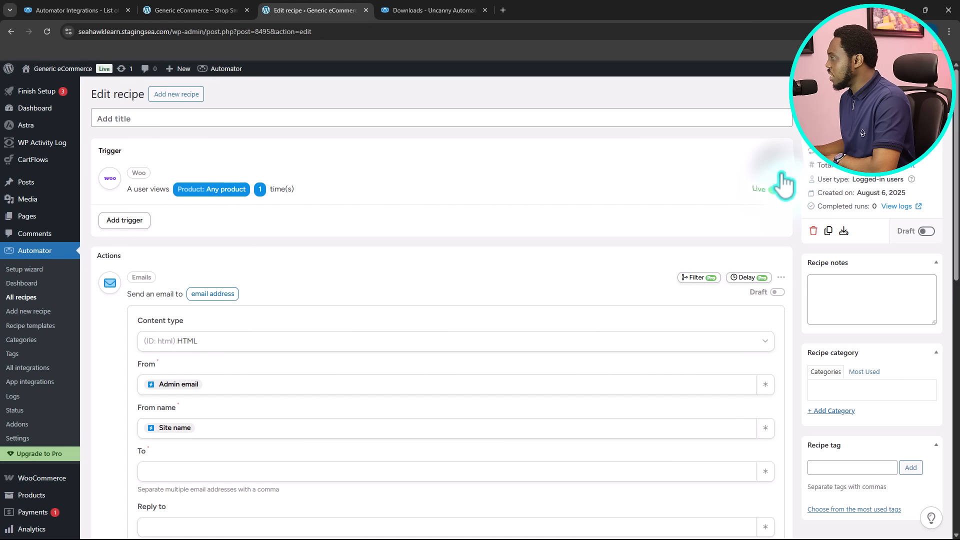
pyautogui.click(756, 192)
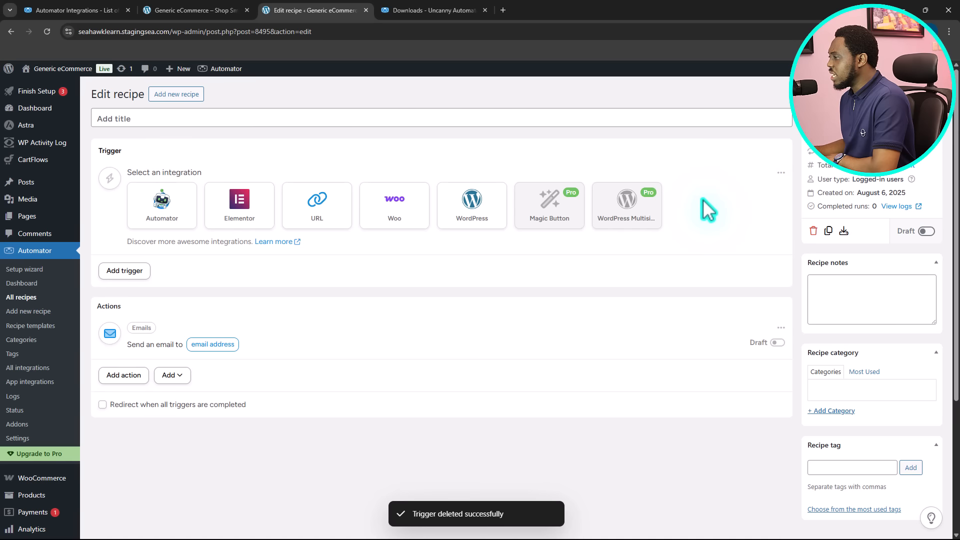
# - Add and save the Automator trigger "A user completes a recipe" for WooCommerce Customer Engagement, with the number of times set to 2
pyautogui.click(156, 213)
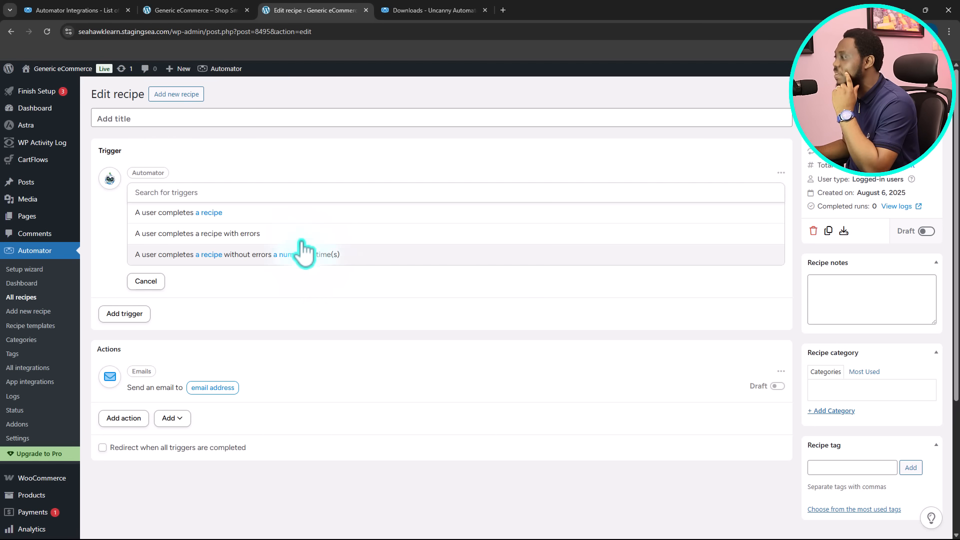
pyautogui.click(233, 213)
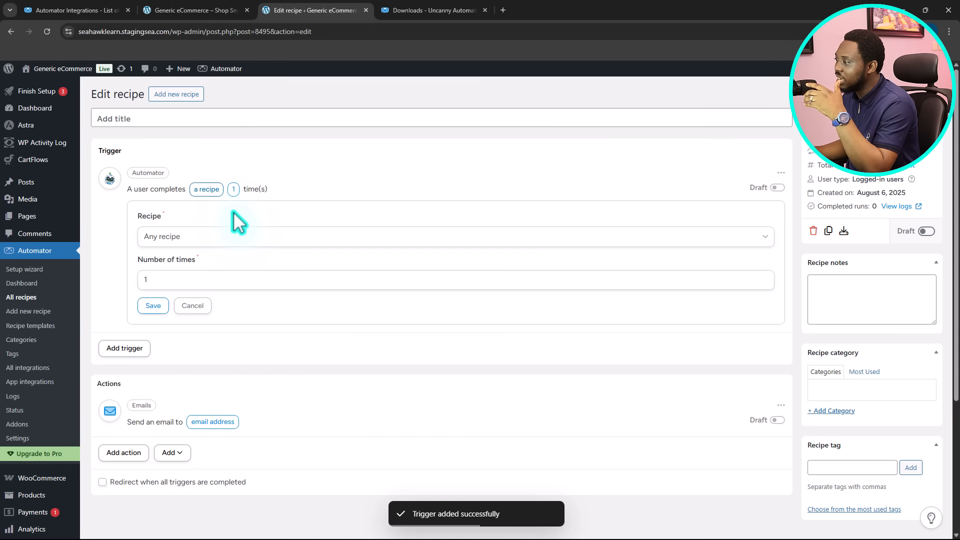
pyautogui.click(219, 238)
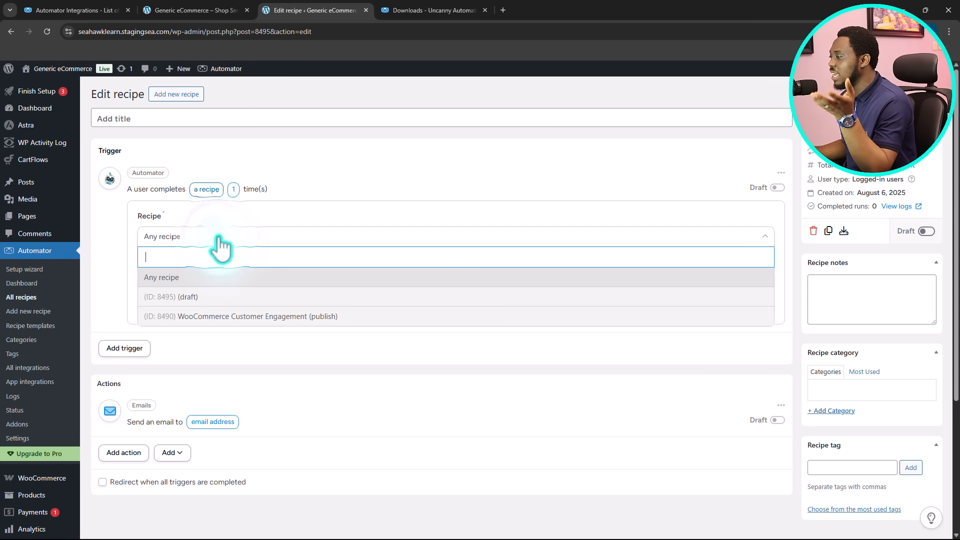
pyautogui.click(226, 315)
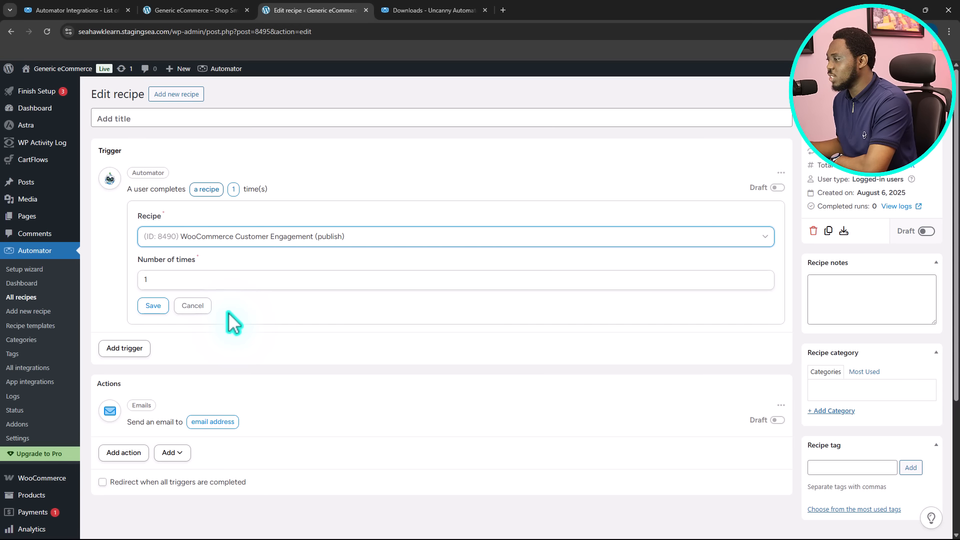
pyautogui.click(163, 279)
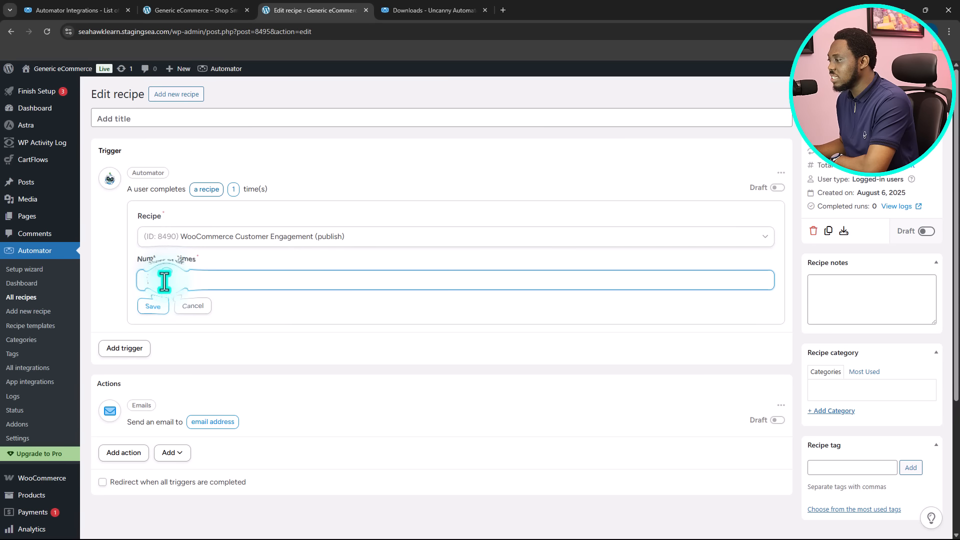
pyautogui.write('2')
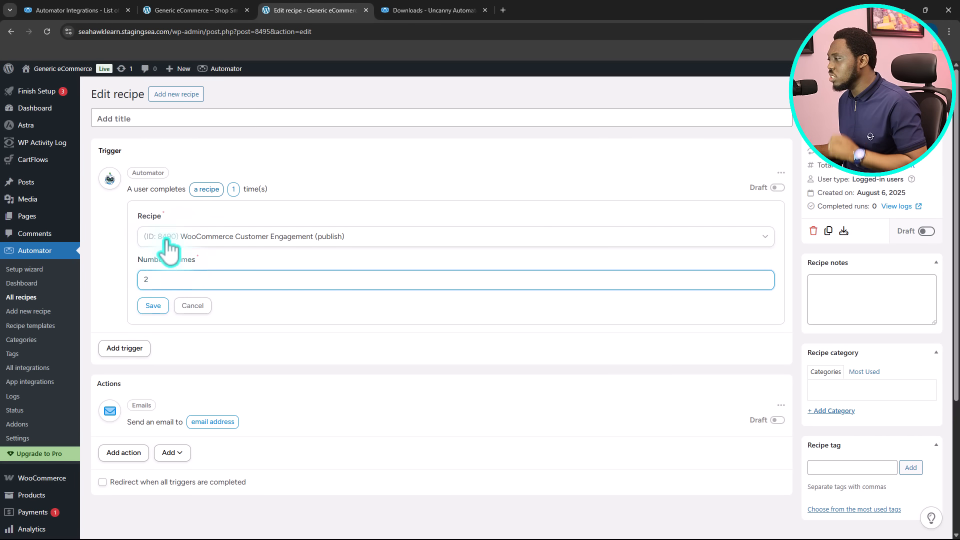
pyautogui.click(152, 307)
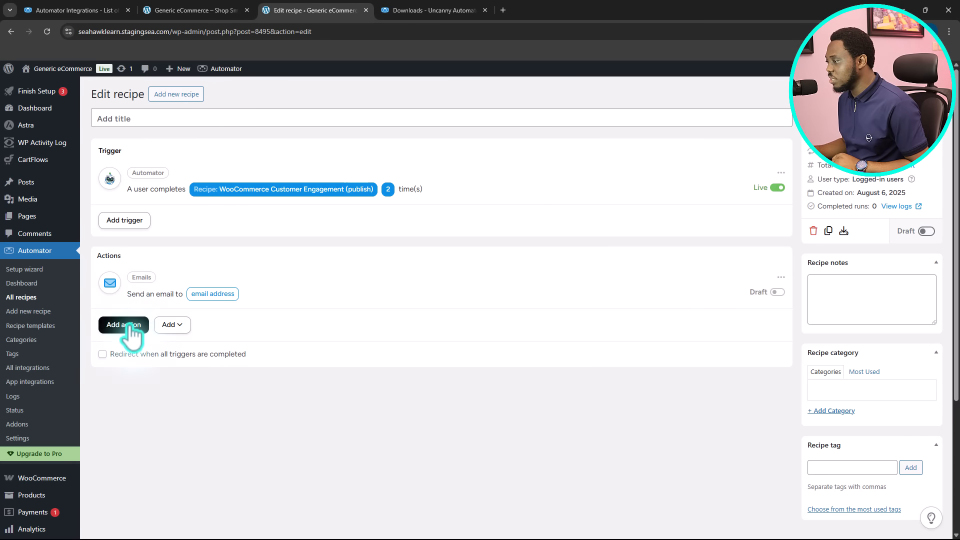
# - Add a second "Send an email" action from the Emails integration below the existing one
pyautogui.click(130, 326)
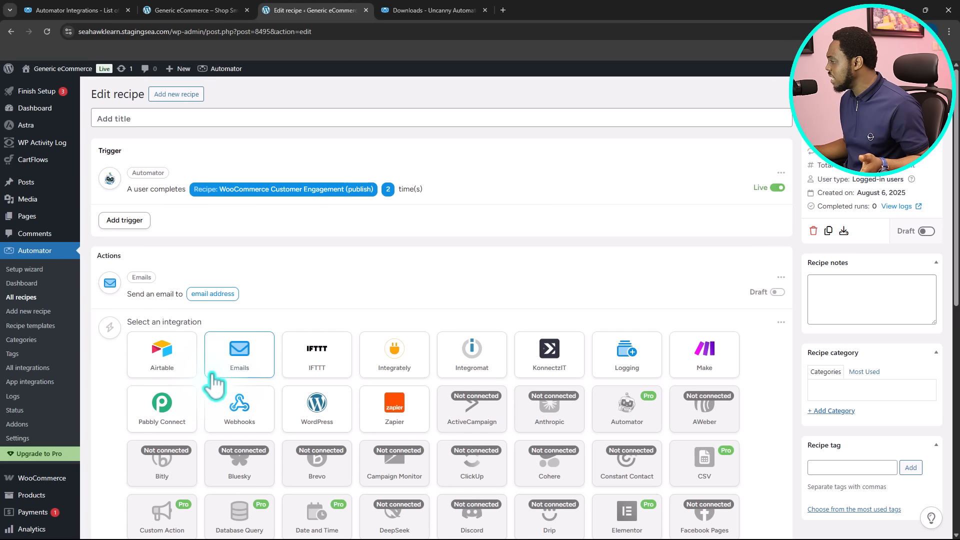
pyautogui.scroll(-1, 441, 349)
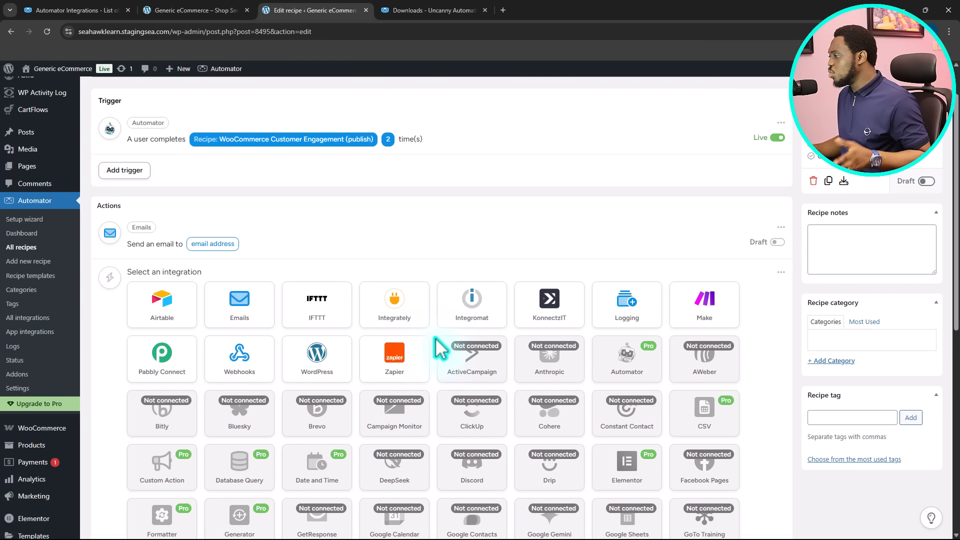
pyautogui.click(245, 318)
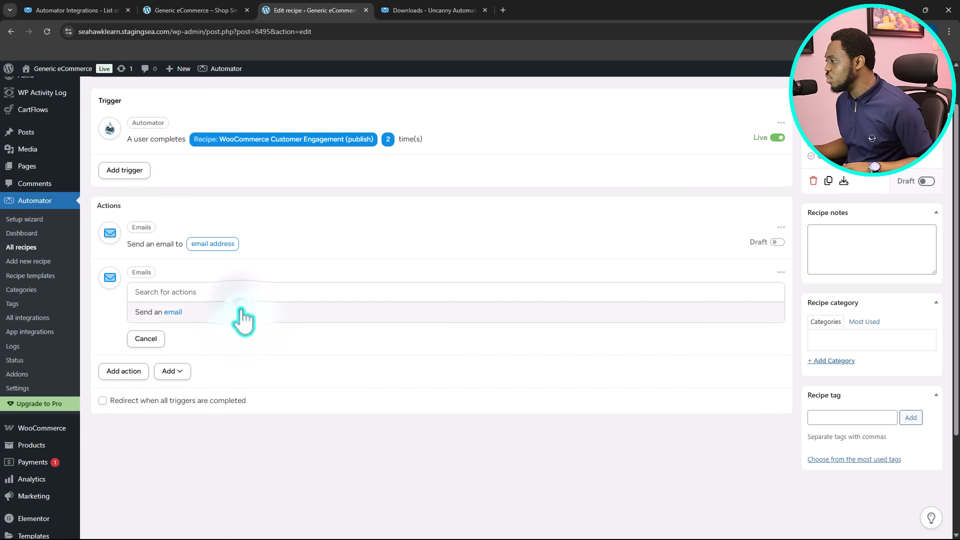
pyautogui.click(176, 311)
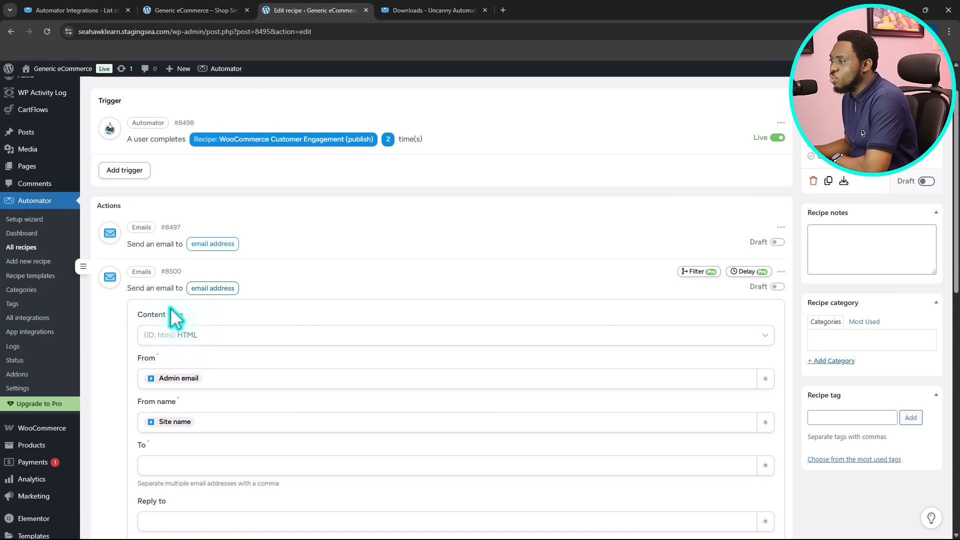
# - Return to the list of all recipes and create a new recipe of the "Everyone" type
pyautogui.click(21, 247)
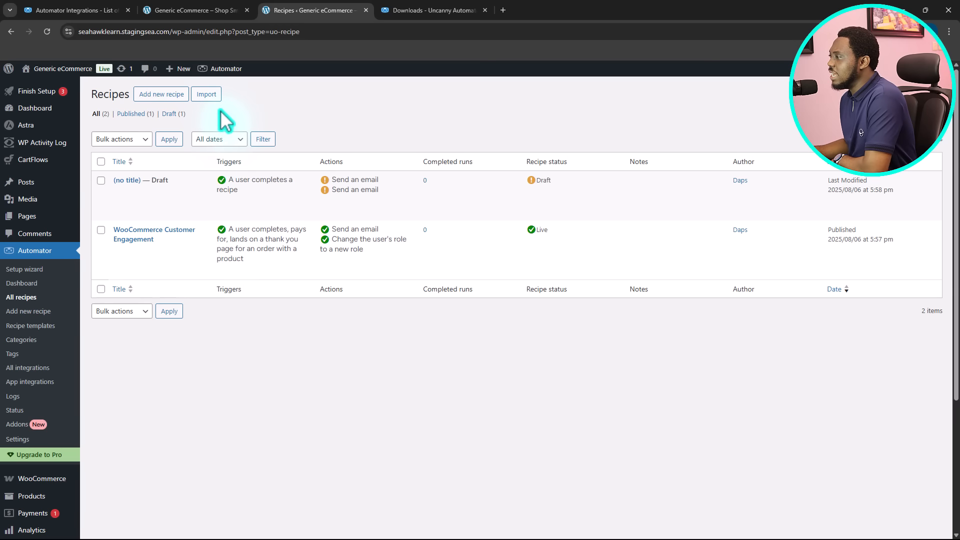
pyautogui.click(169, 97)
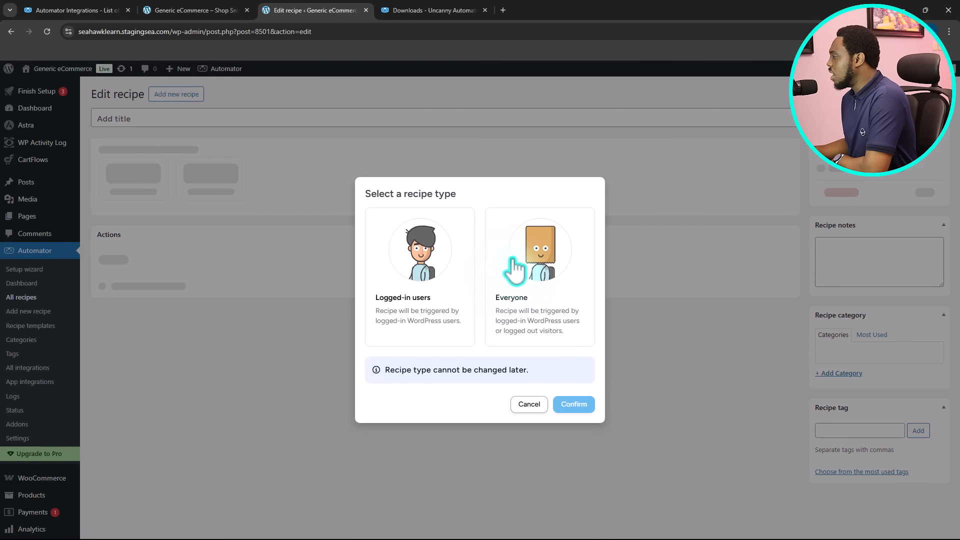
pyautogui.click(543, 263)
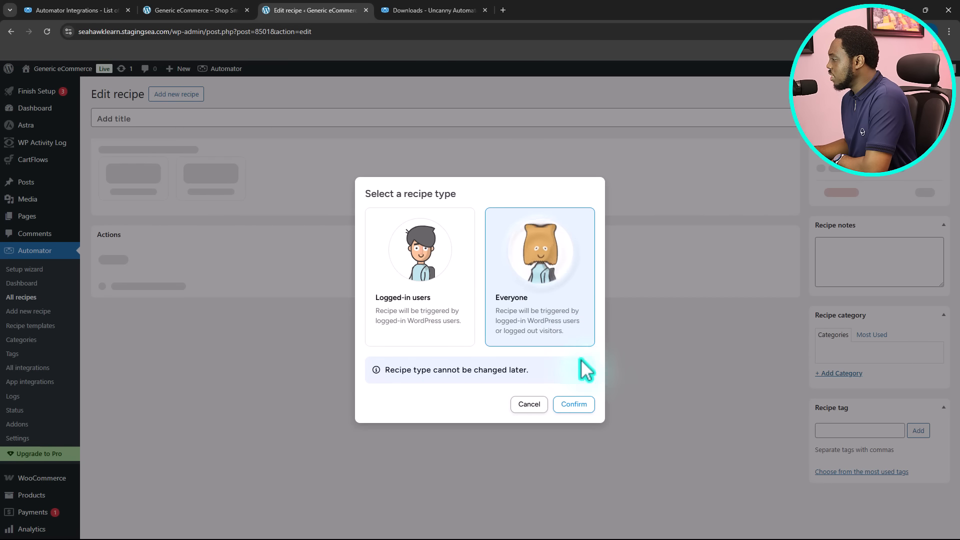
pyautogui.click(580, 409)
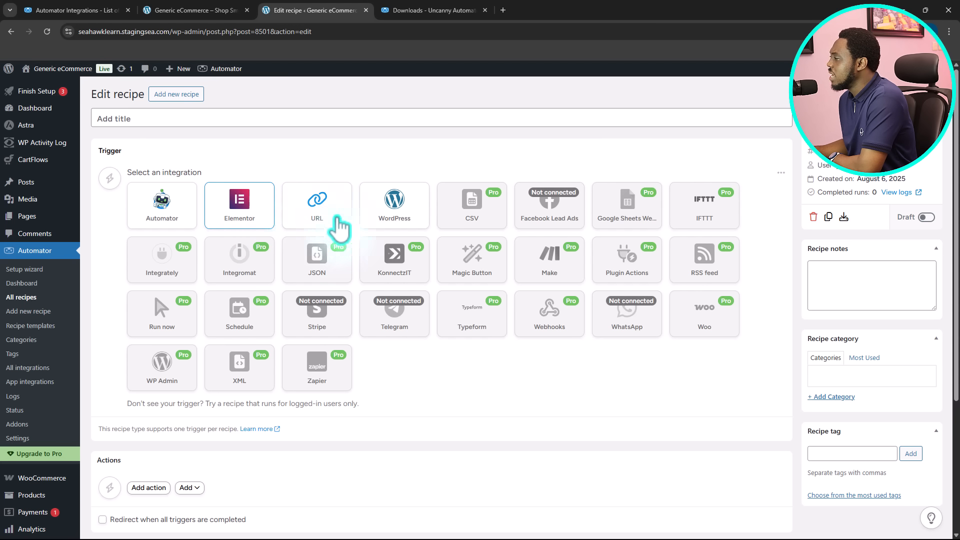
# - Title the recipe "Post Outreach" and add the WordPress trigger for a post being published
pyautogui.click(391, 218)
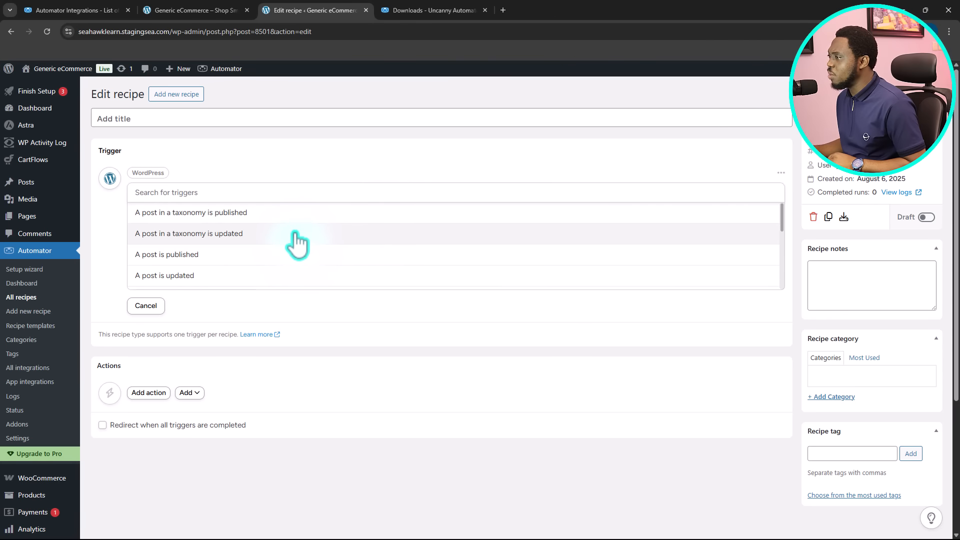
pyautogui.click(109, 119)
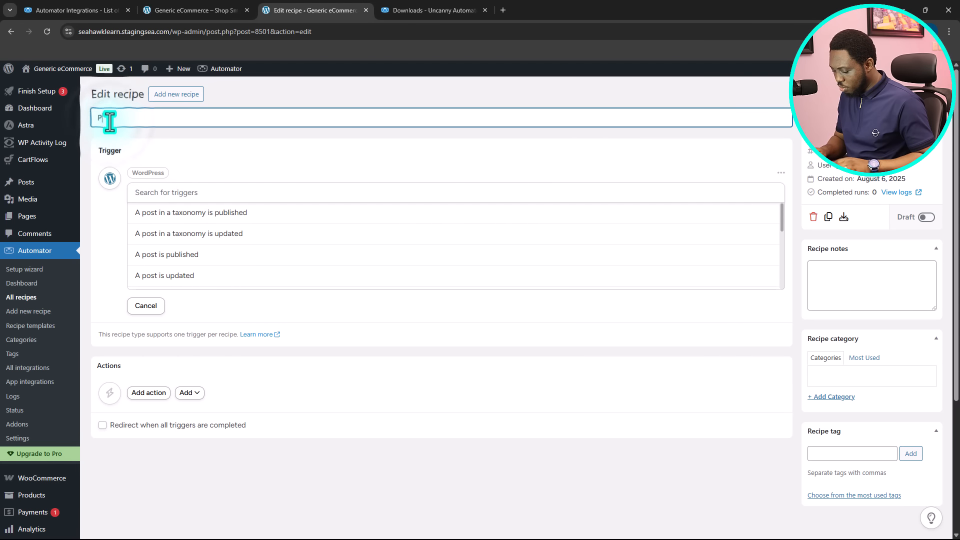
pyautogui.write('Post Outreach')
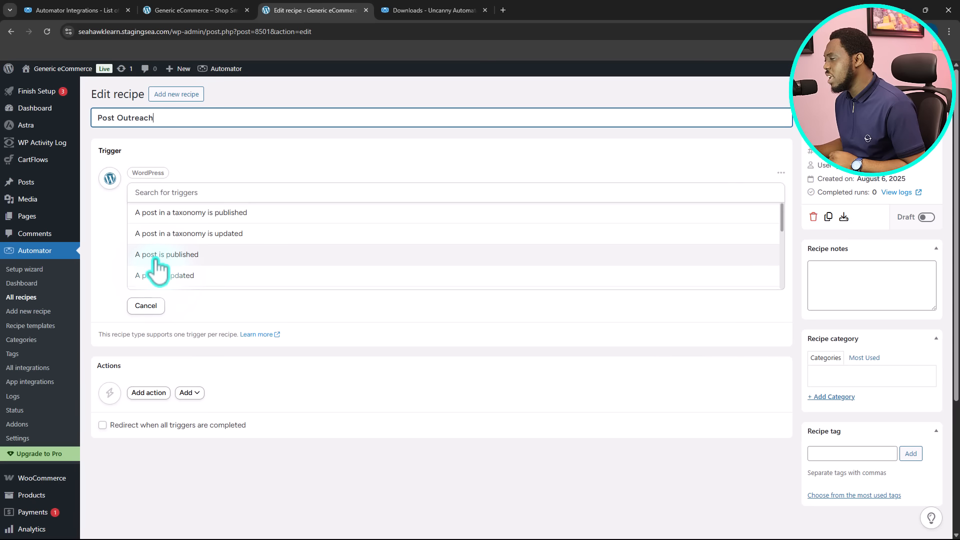
pyautogui.click(186, 255)
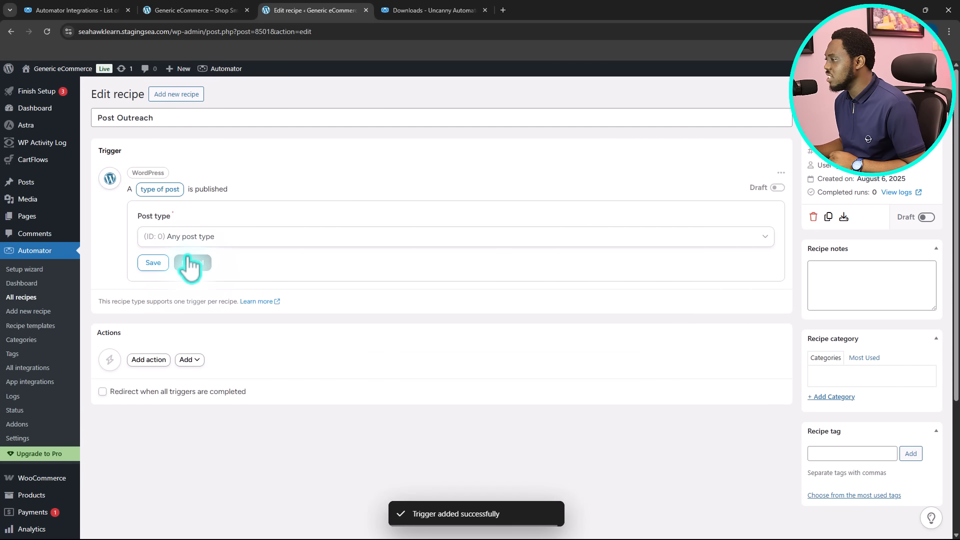
pyautogui.scroll(-2, 264, 231)
pyautogui.scroll(2, 349, 241)
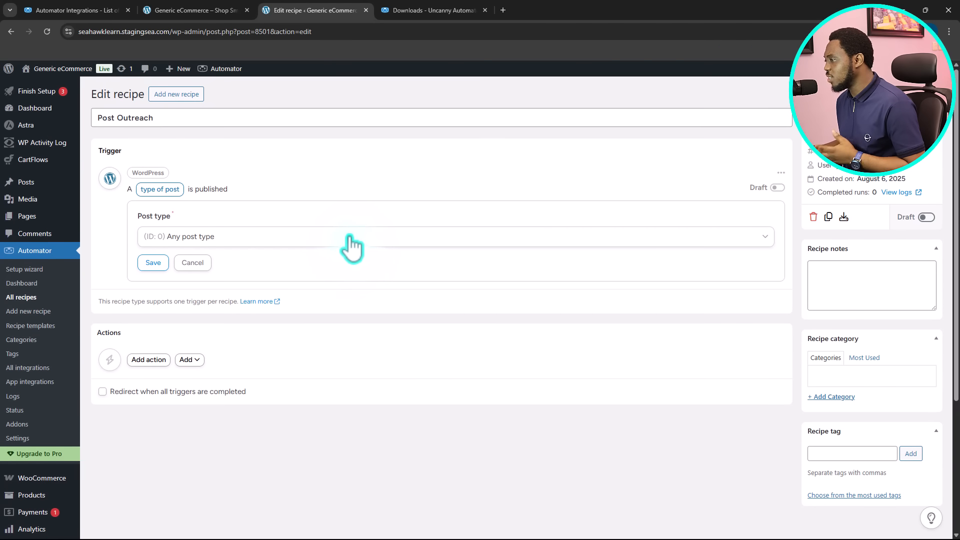
# - Start adding an action to the Post Outreach recipe, browse the integrations, and check the connection requirements for Facebook Pages
pyautogui.scroll(-1, 352, 256)
pyautogui.scroll(-2, 351, 256)
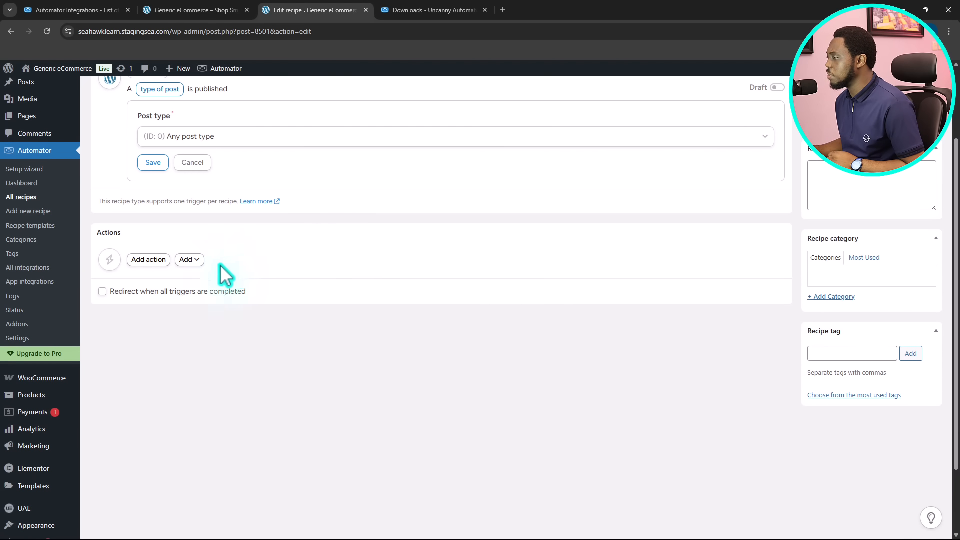
pyautogui.click(152, 260)
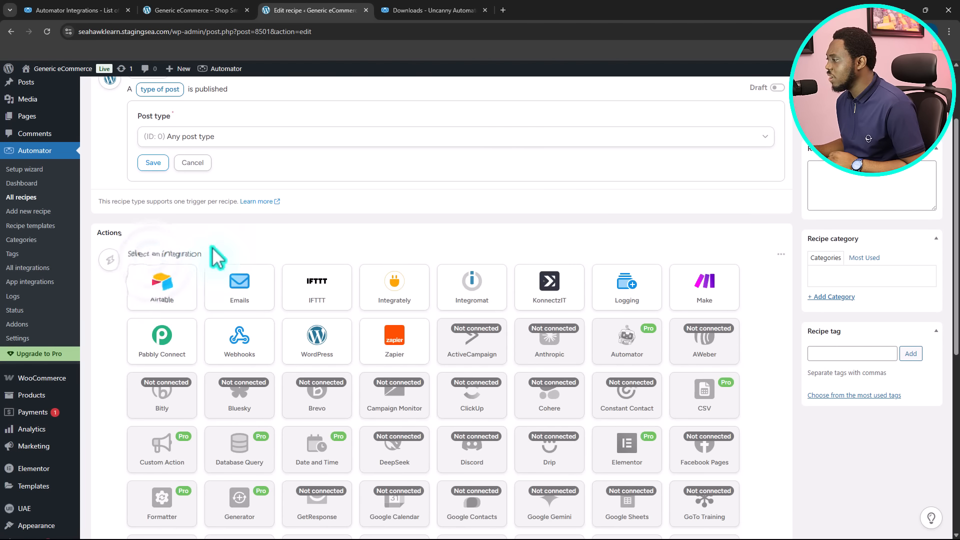
pyautogui.scroll(-7, 215, 253)
pyautogui.scroll(7, 255, 274)
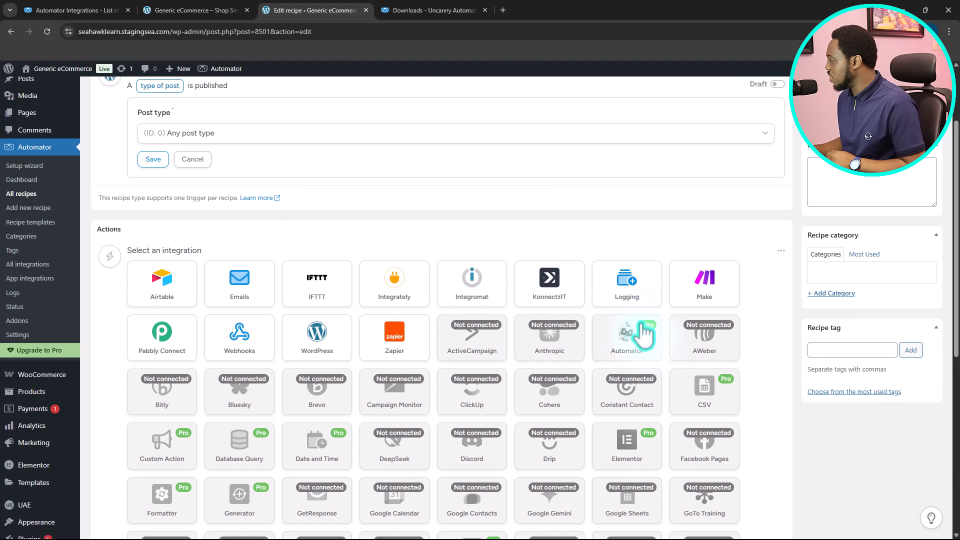
pyautogui.click(709, 453)
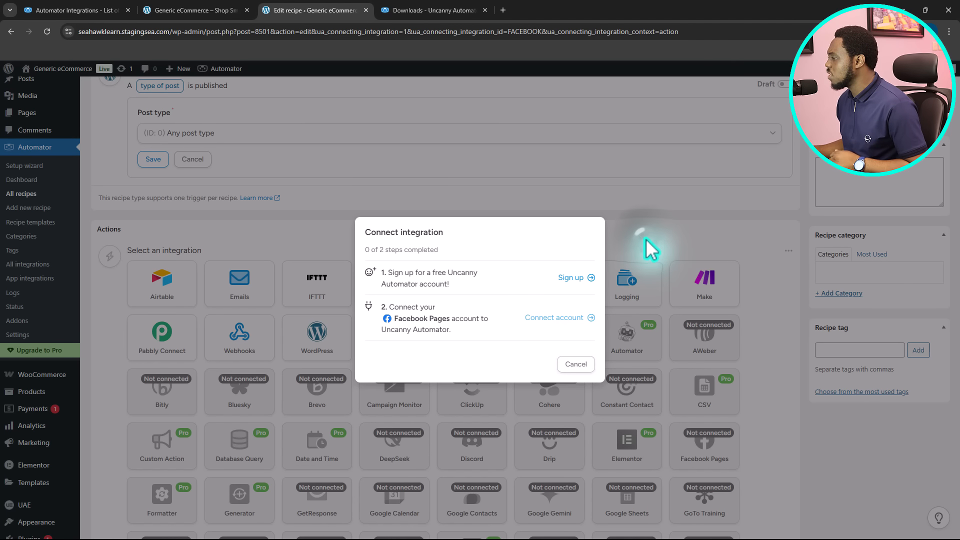
pyautogui.click(576, 364)
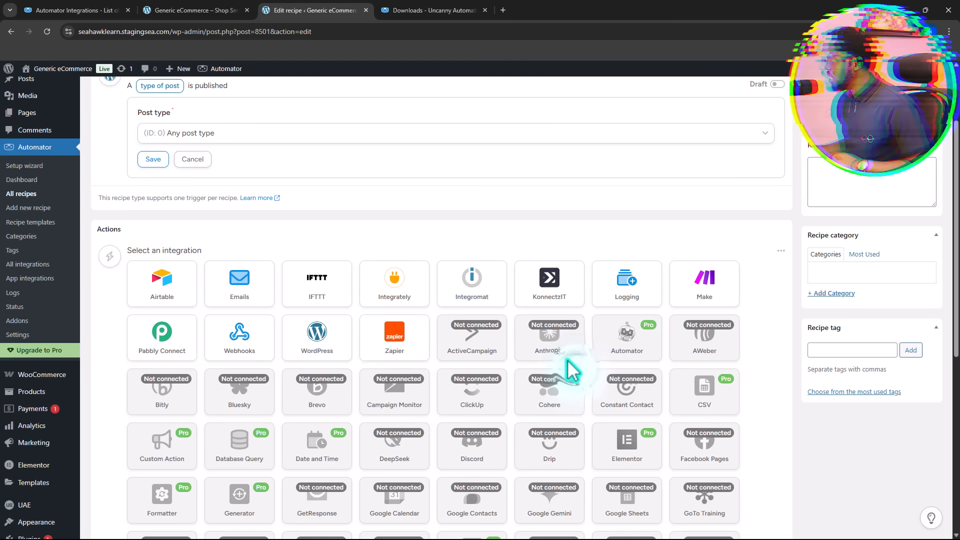
pyautogui.scroll(-2, 571, 375)
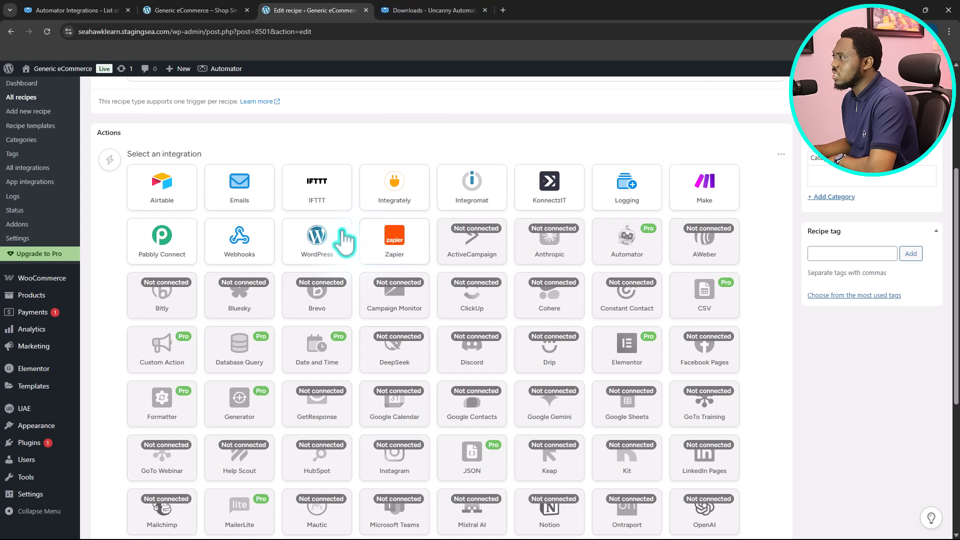
# - Find the Uncanny Automator Pro 6.7.0.3 download, then install its zip file as a plugin on the WordPress site and activate it
pyautogui.click(431, 10)
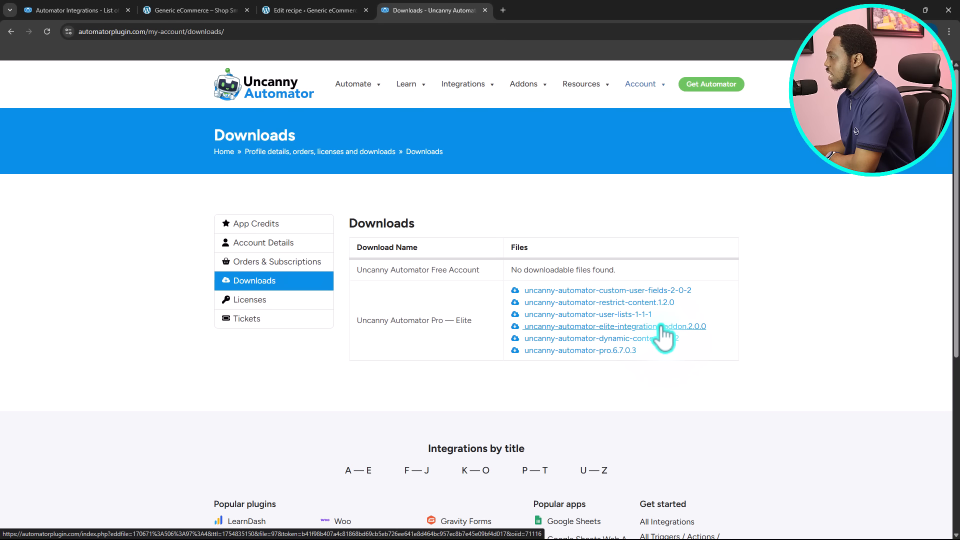
pyautogui.click(318, 10)
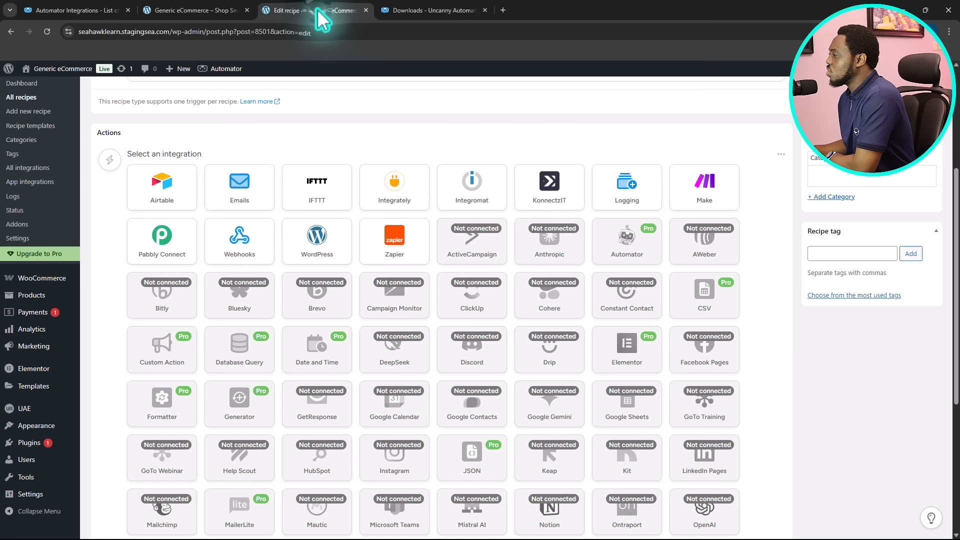
pyautogui.scroll(-1, 203, 322)
pyautogui.moveTo(45, 394)
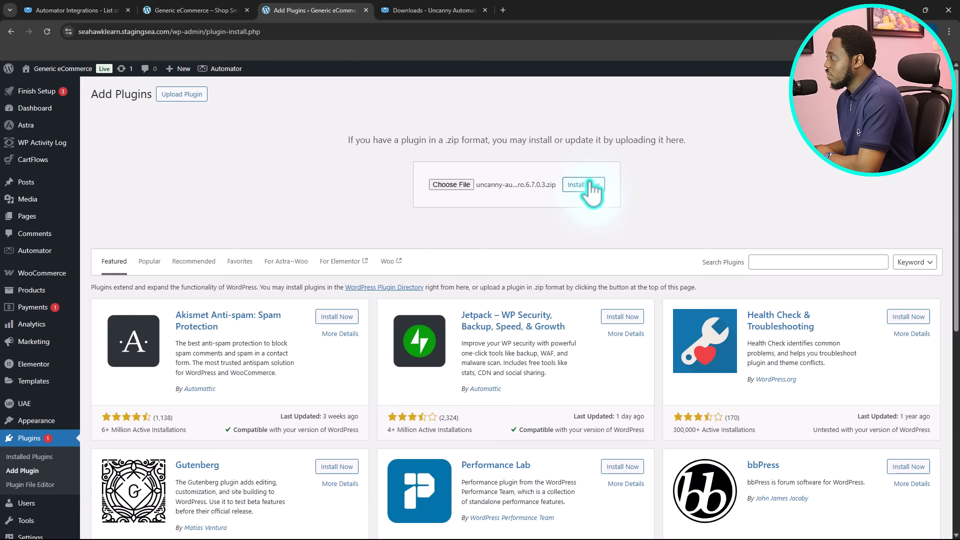
pyautogui.click(590, 186)
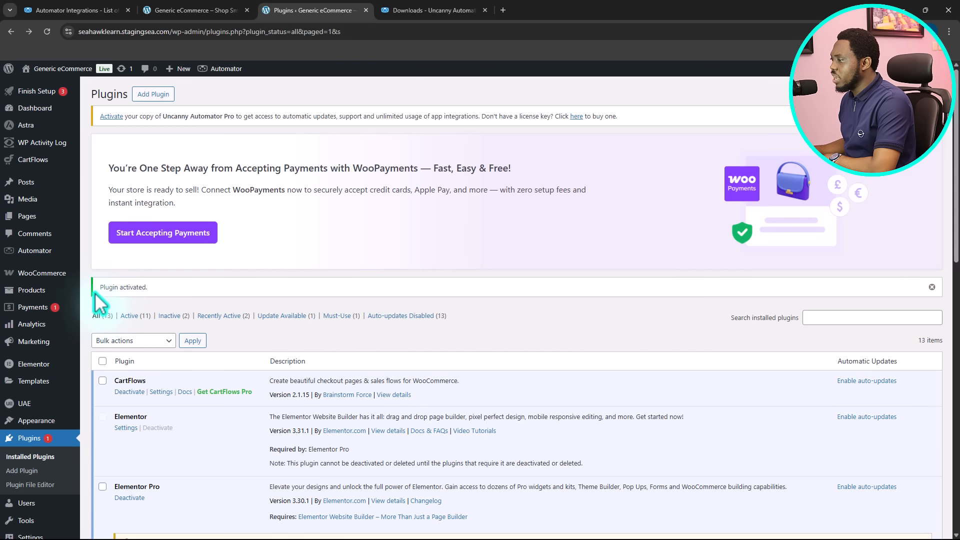
# - Paste the Uncanny Automator Pro license key into the license settings and activate the license
pyautogui.click(113, 117)
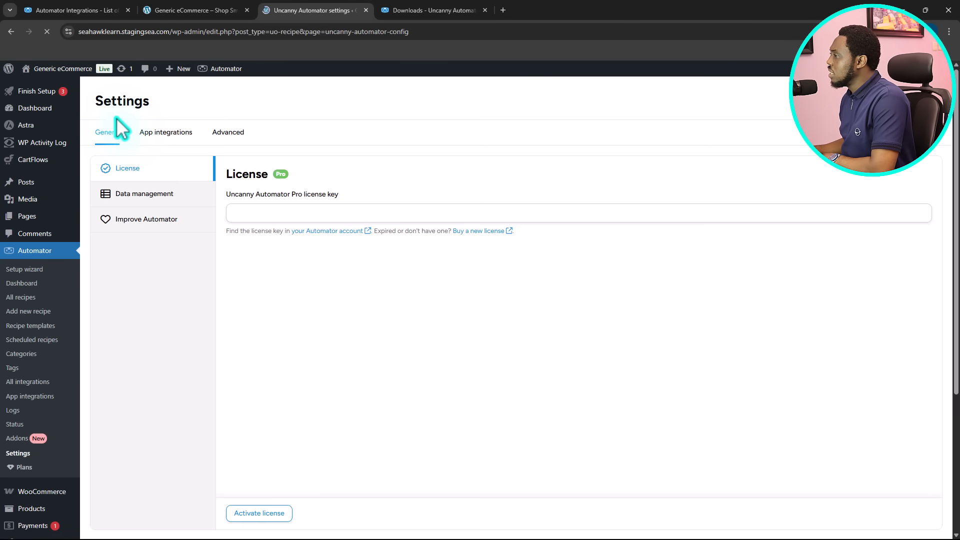
pyautogui.click(258, 208)
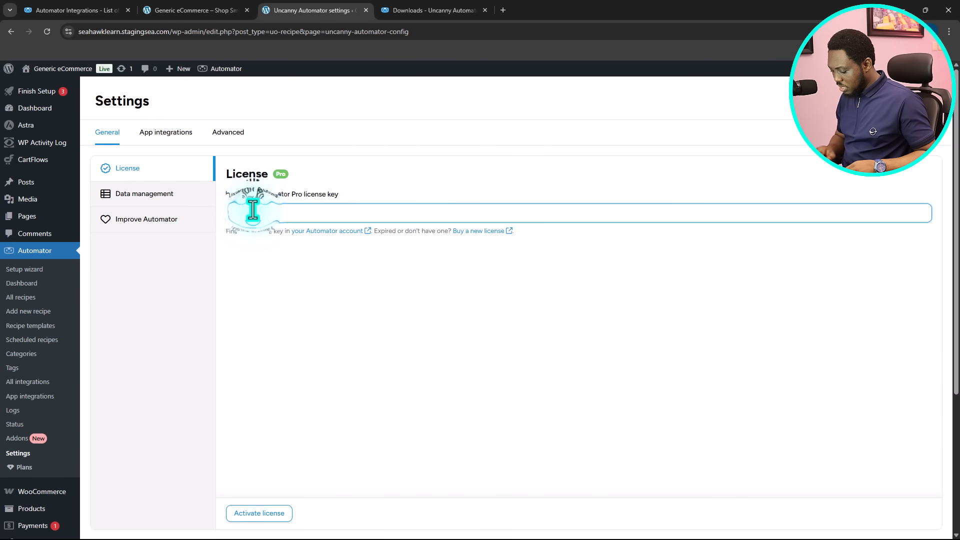
pyautogui.hotkey('ctrl', 'v')
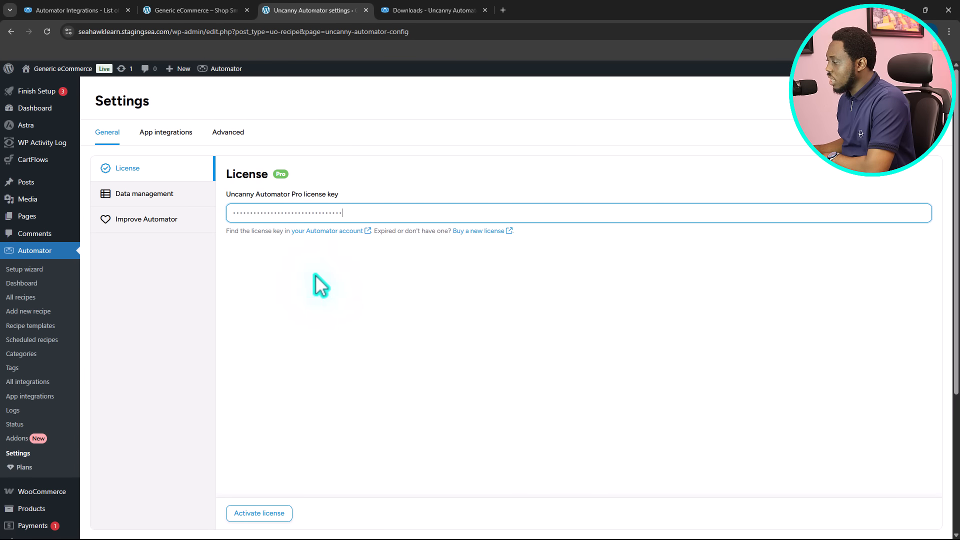
pyautogui.click(261, 515)
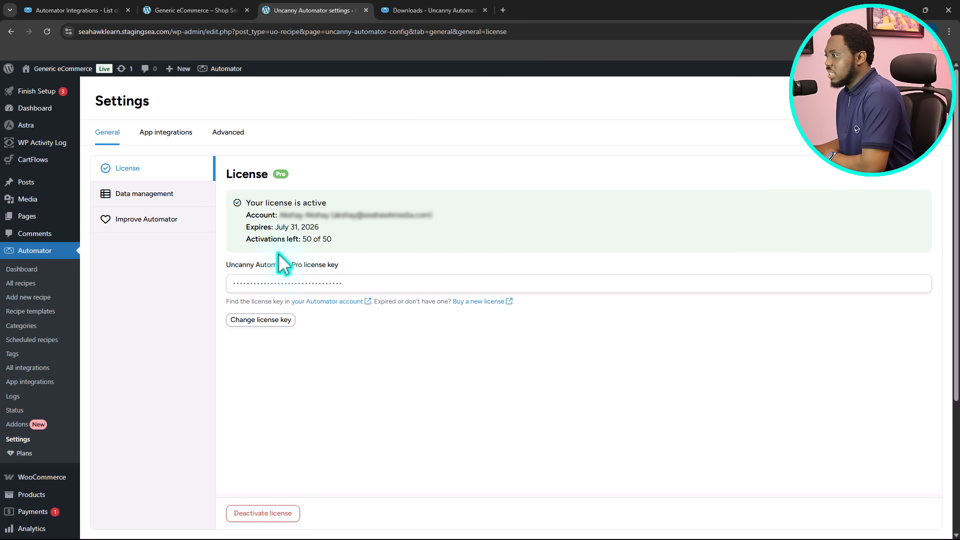
# - Review the data management settings for pruning recipe logs, deleting records and log entries, and removing all data
pyautogui.click(130, 194)
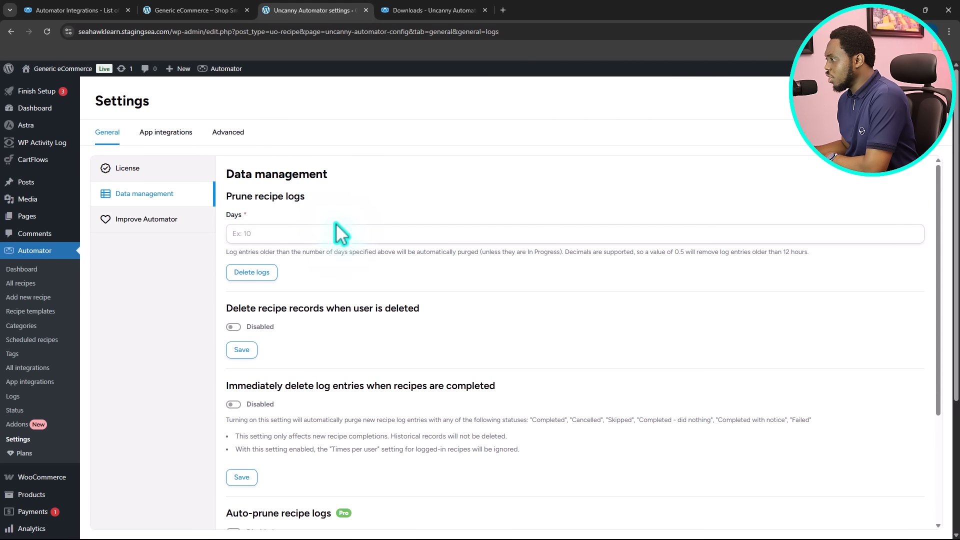
pyautogui.click(337, 235)
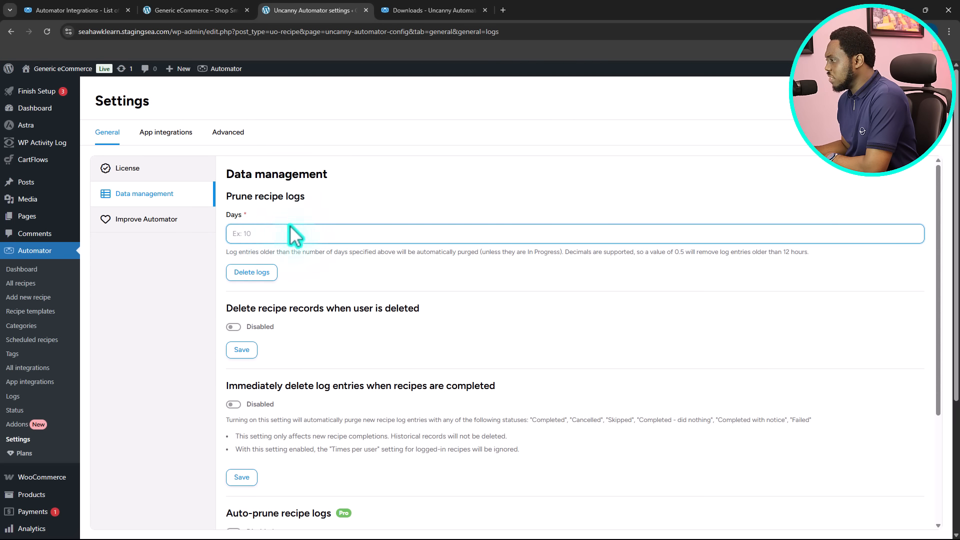
pyautogui.scroll(-1, 403, 232)
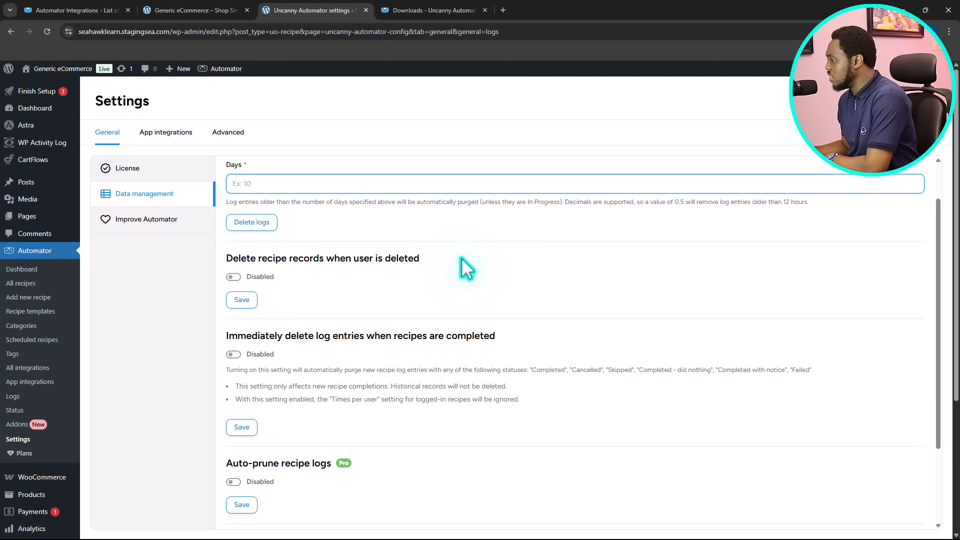
pyautogui.scroll(-2, 460, 268)
pyautogui.scroll(-3, 300, 268)
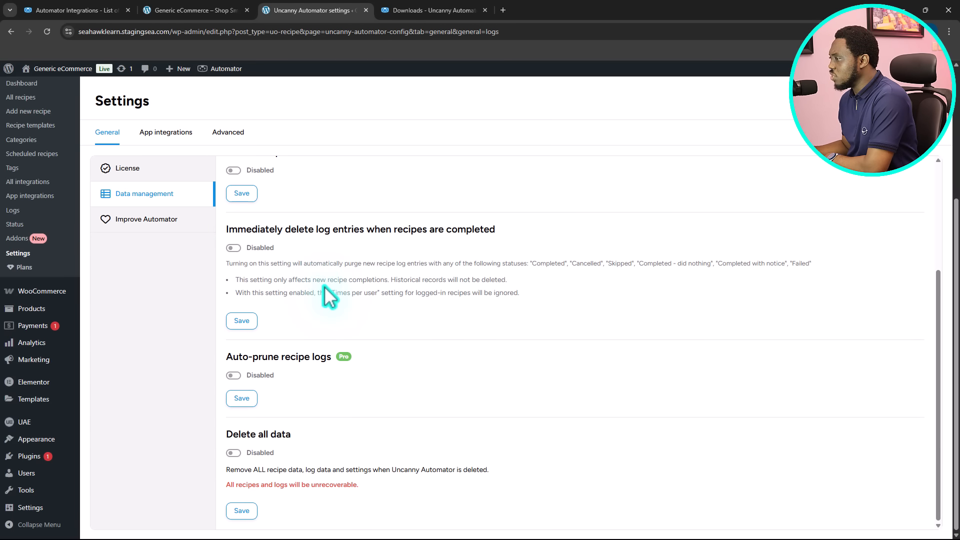
pyautogui.scroll(3, 325, 293)
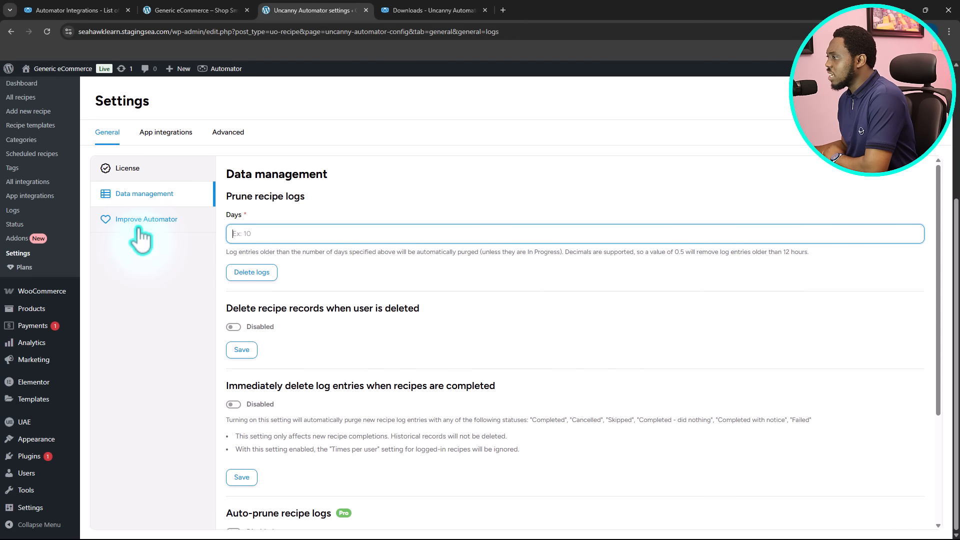
# - Browse the app integrations in the Automator settings and open the Facebook Pages connection details
pyautogui.click(158, 134)
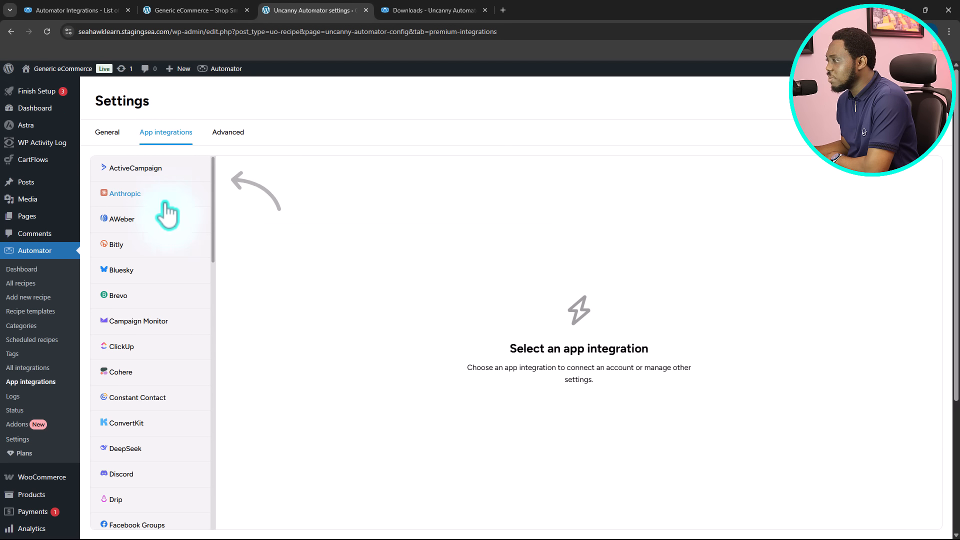
pyautogui.scroll(-3, 163, 250)
pyautogui.scroll(-2, 163, 254)
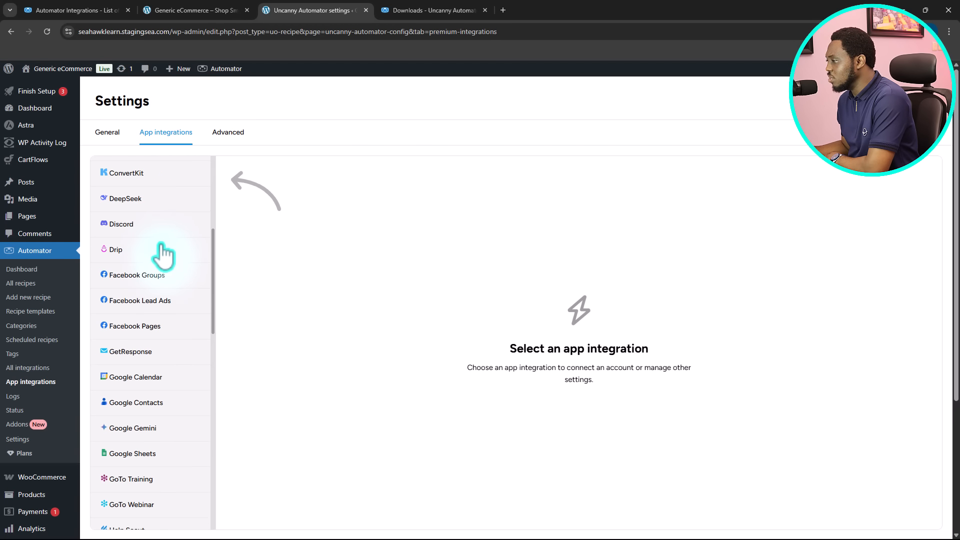
pyautogui.click(141, 328)
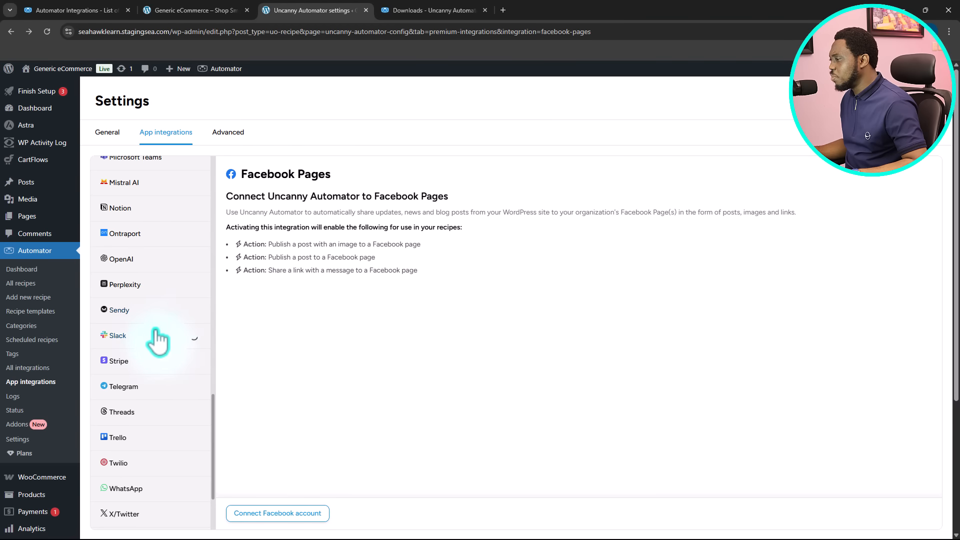
# - Try to connect the Slack workspace to Uncanny Automator, and return to the app integrations settings
pyautogui.click(139, 336)
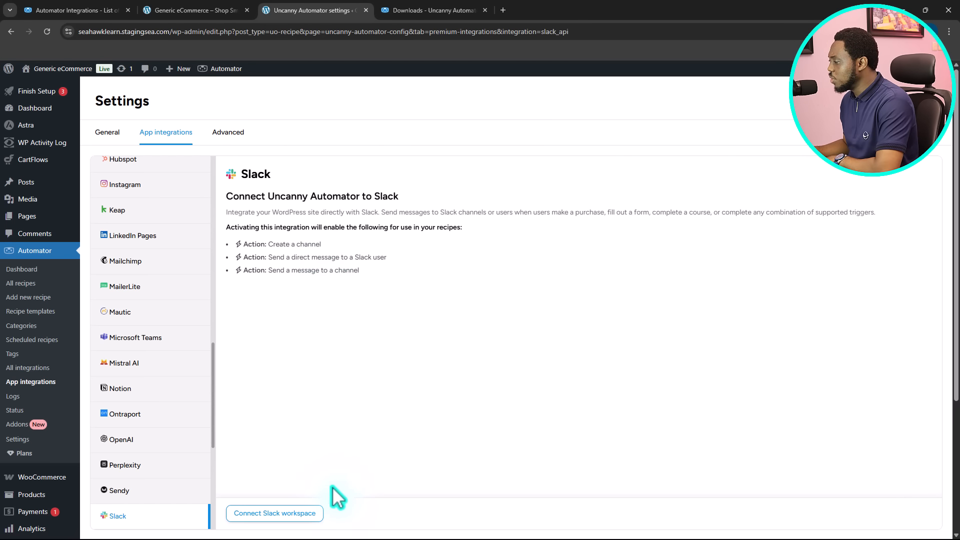
pyautogui.click(295, 514)
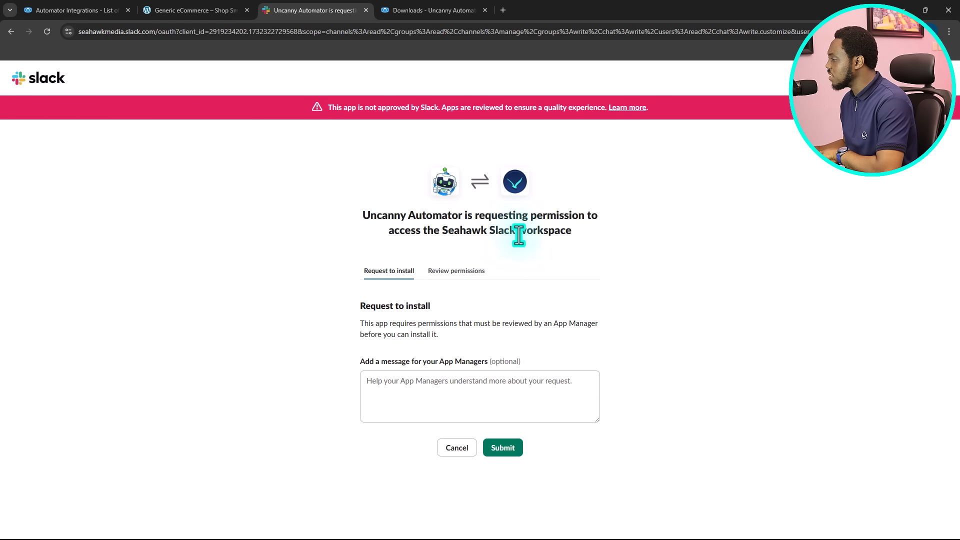
pyautogui.click(500, 451)
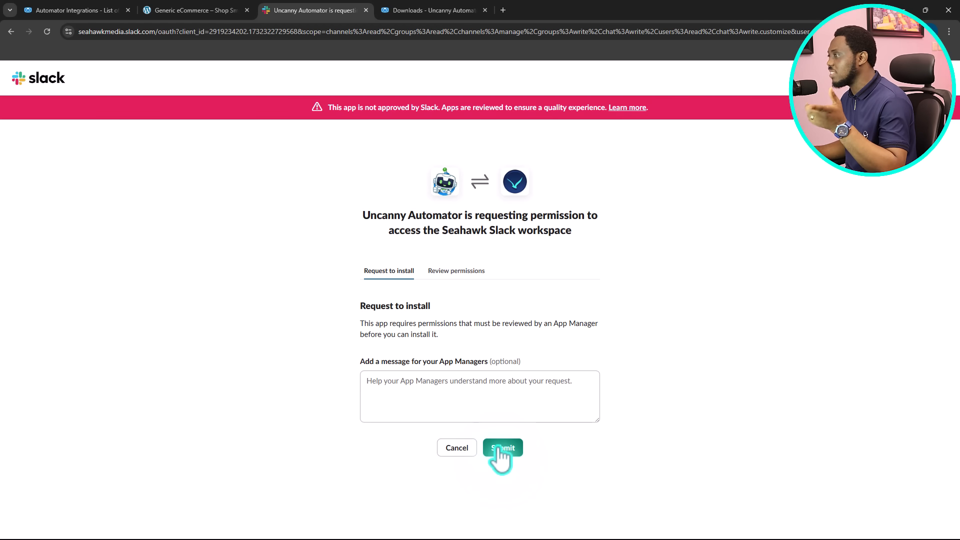
pyautogui.click(11, 31)
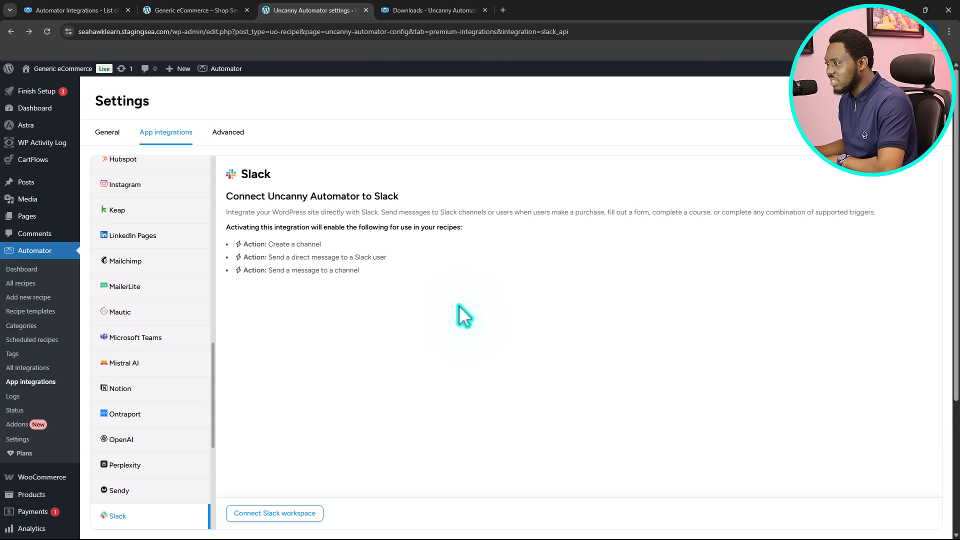
pyautogui.scroll(9, 178, 320)
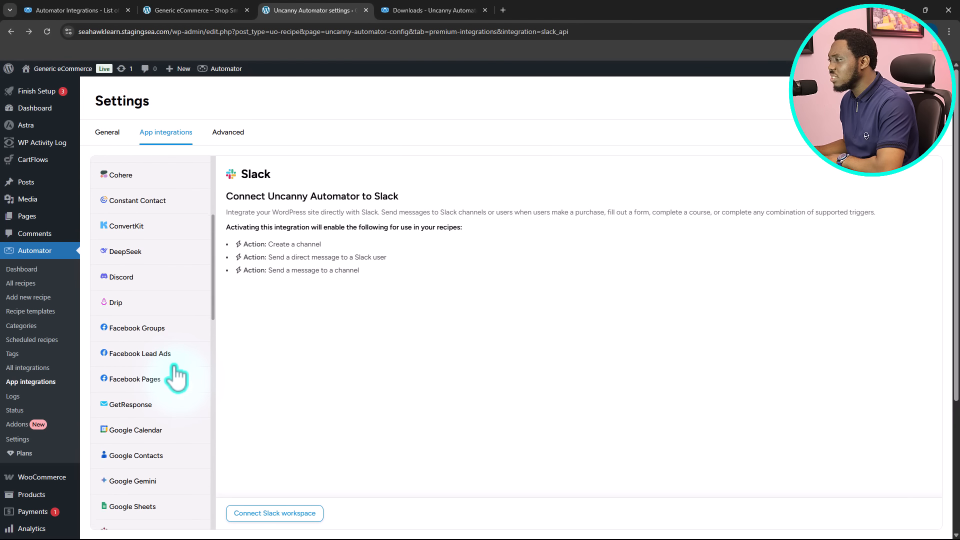
pyautogui.scroll(4, 175, 377)
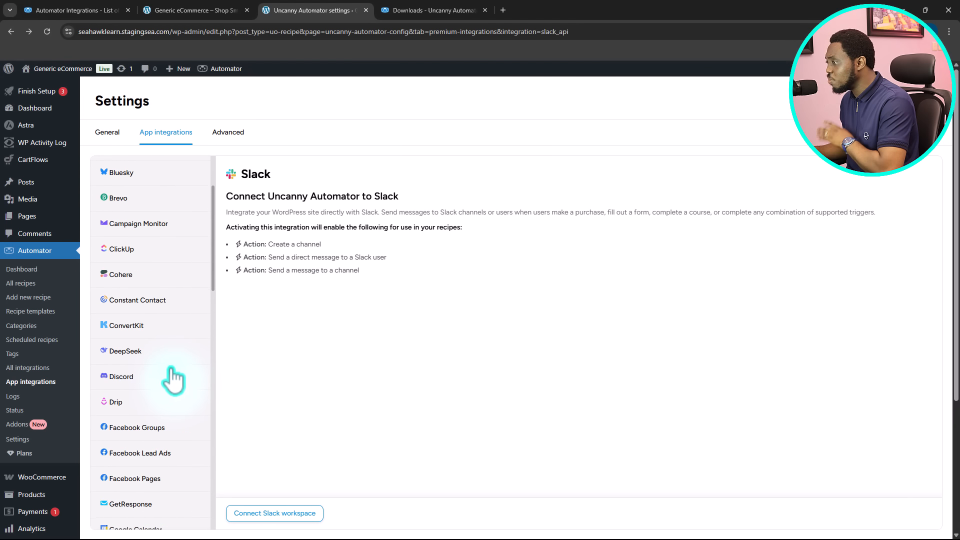
# - Enable background actions in the advanced Automator settings and view the Automator cache setting
pyautogui.click(231, 133)
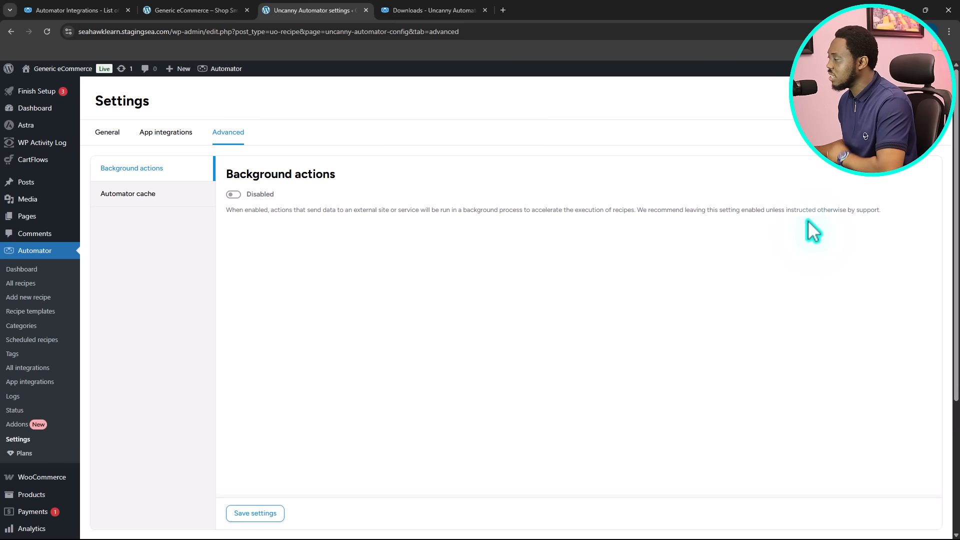
pyautogui.click(233, 195)
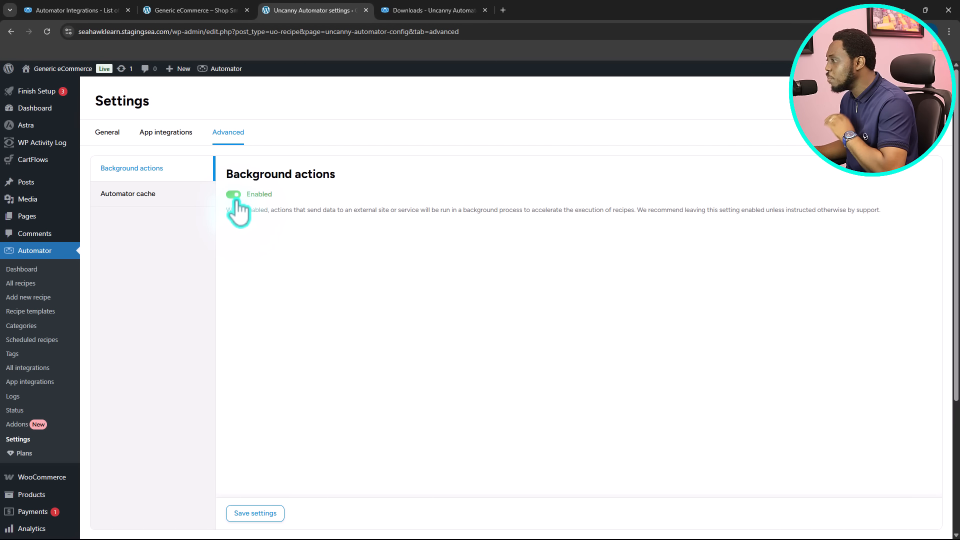
pyautogui.click(112, 194)
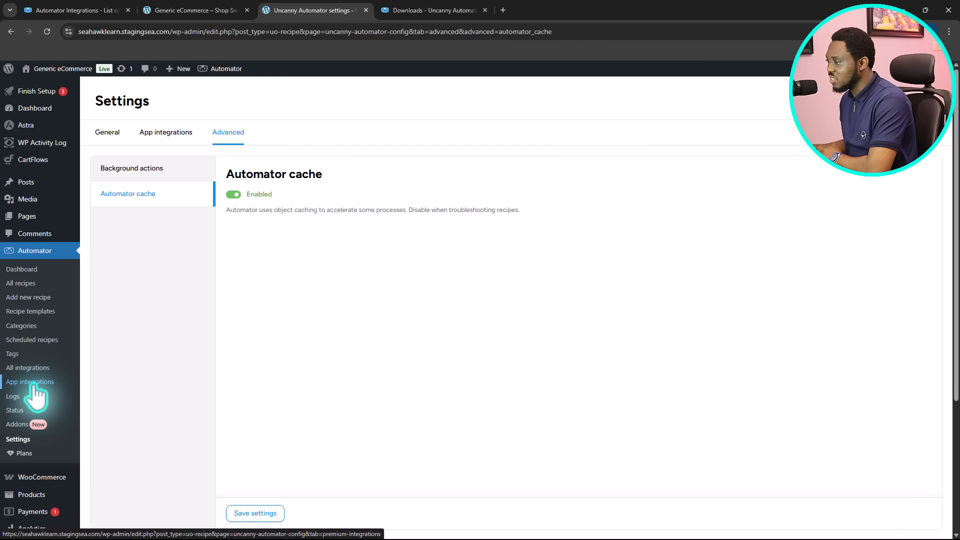
# - Go back to the recipes list and create another new recipe of the "Everyone" type
pyautogui.click(20, 284)
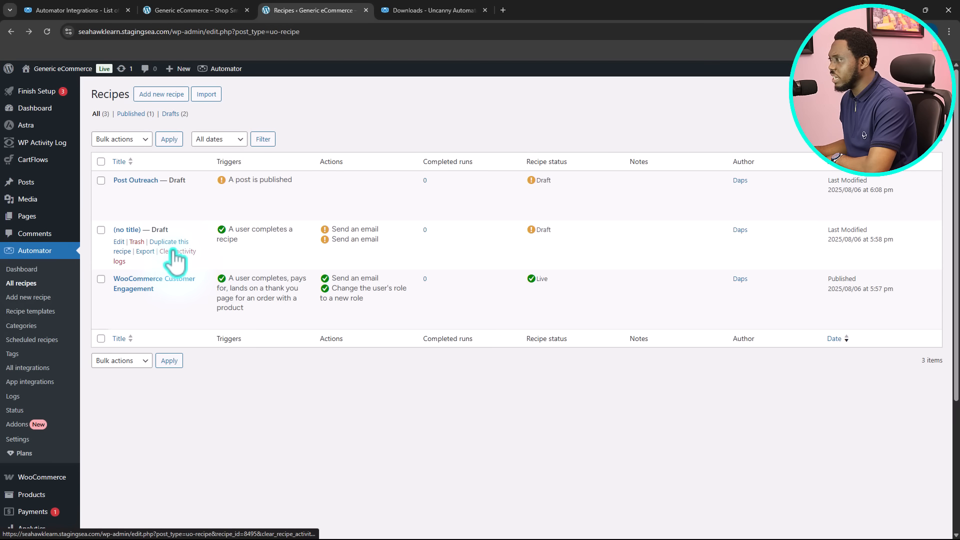
pyautogui.click(160, 95)
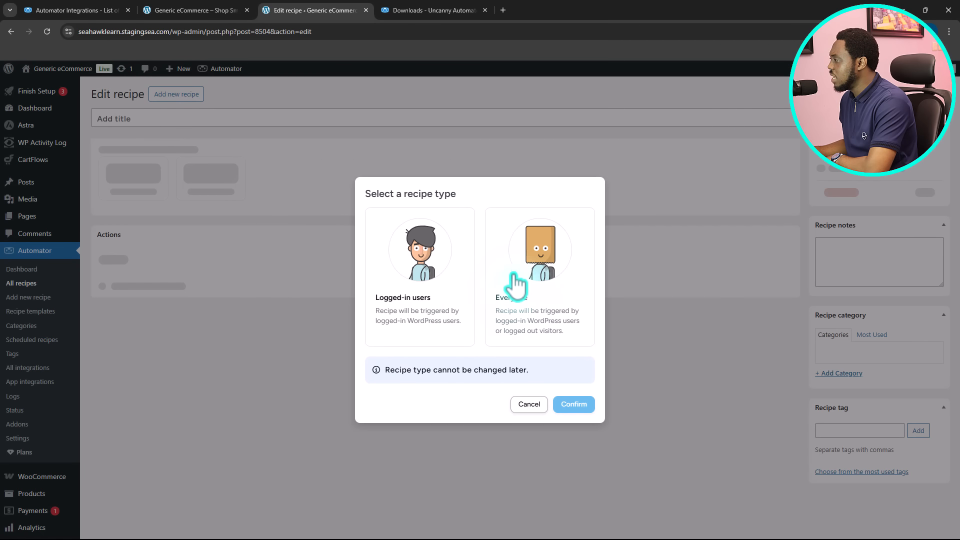
pyautogui.click(543, 273)
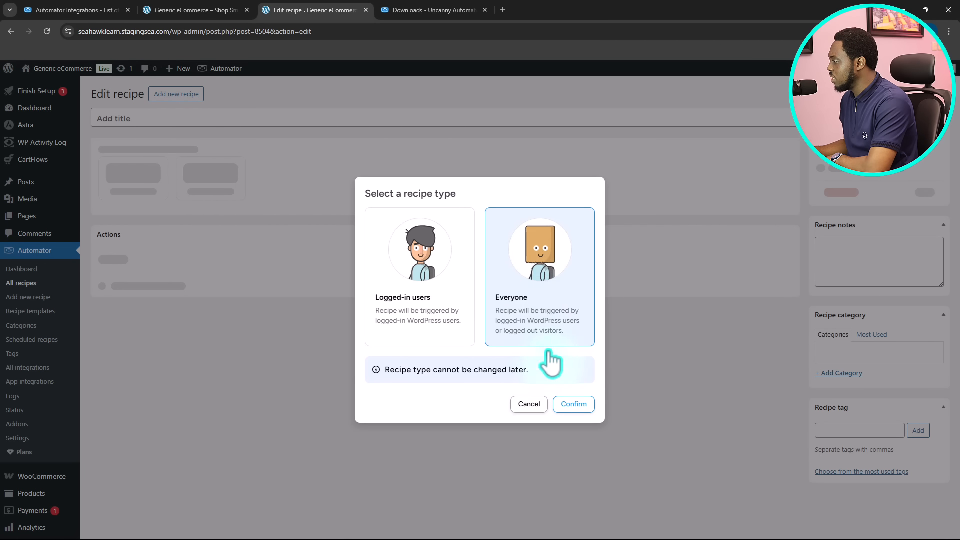
pyautogui.click(575, 404)
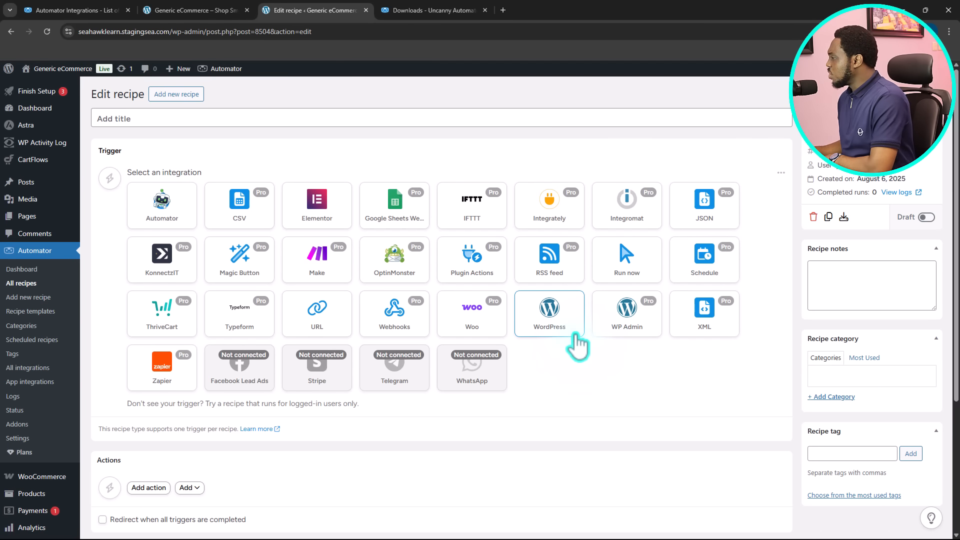
# - Choose Woo as the trigger integration and title the recipe "Abandoned Cart Recovery"
pyautogui.click(481, 320)
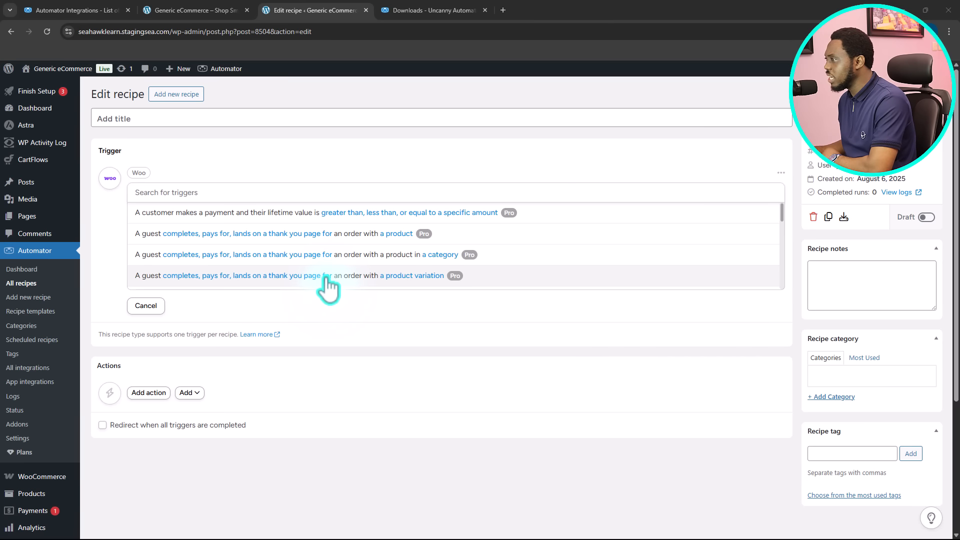
pyautogui.click(144, 120)
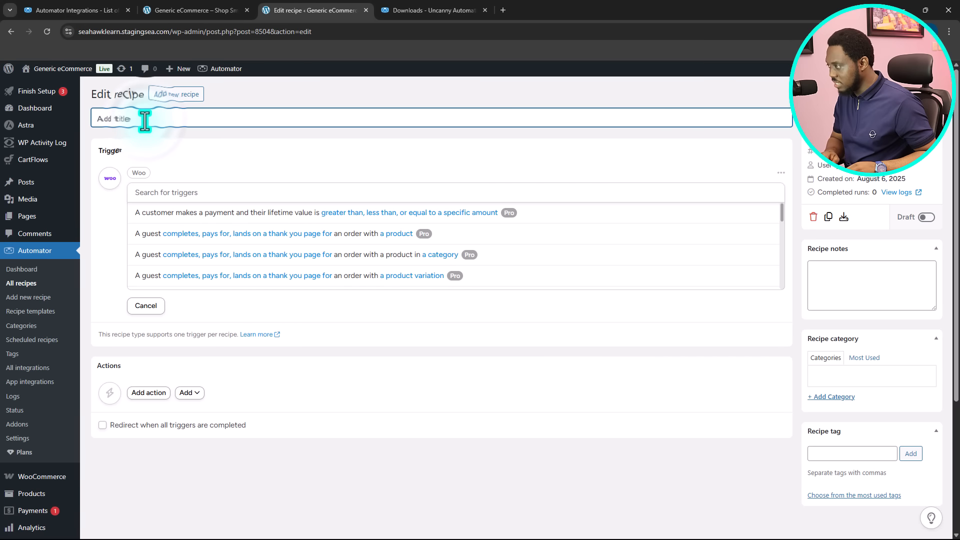
pyautogui.write('Abandoned Cart Recovery')
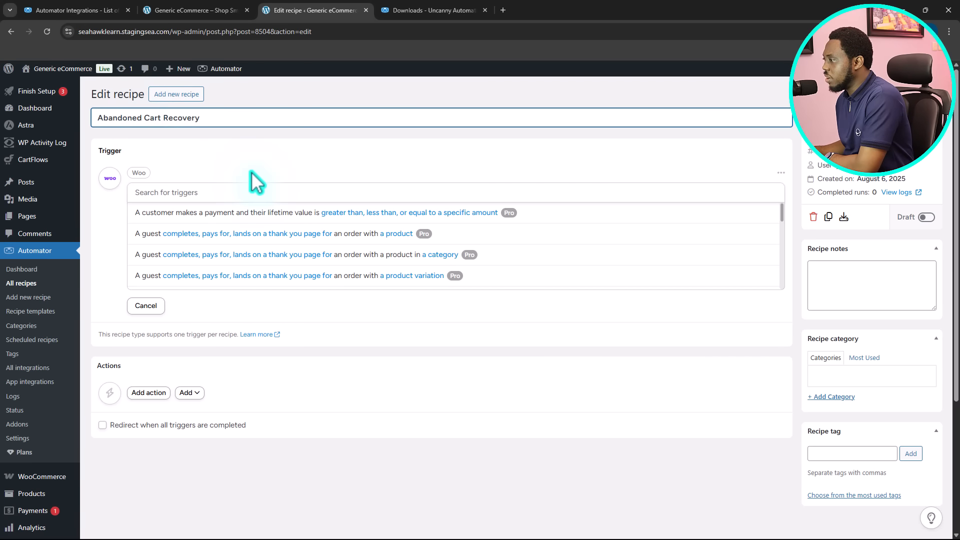
# - Look through the Woo triggers offered for an "Everyone" recipe for one that suits cart abandonment
pyautogui.scroll(-1, 270, 184)
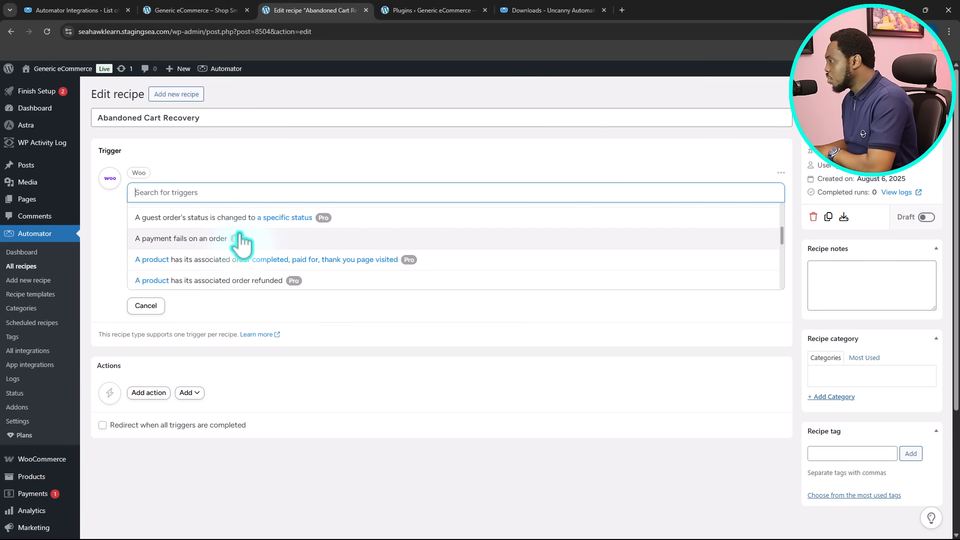
pyautogui.scroll(-3, 235, 240)
pyautogui.scroll(-1, 244, 246)
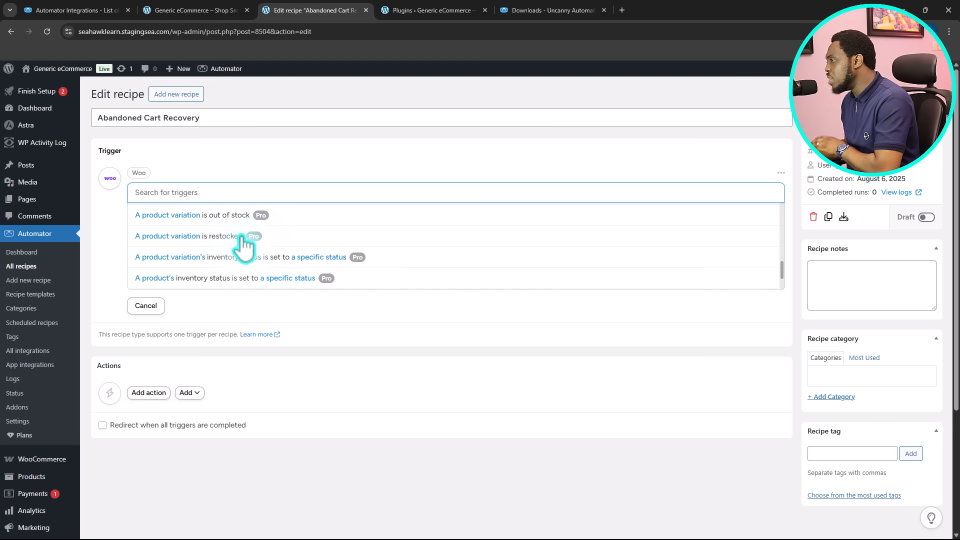
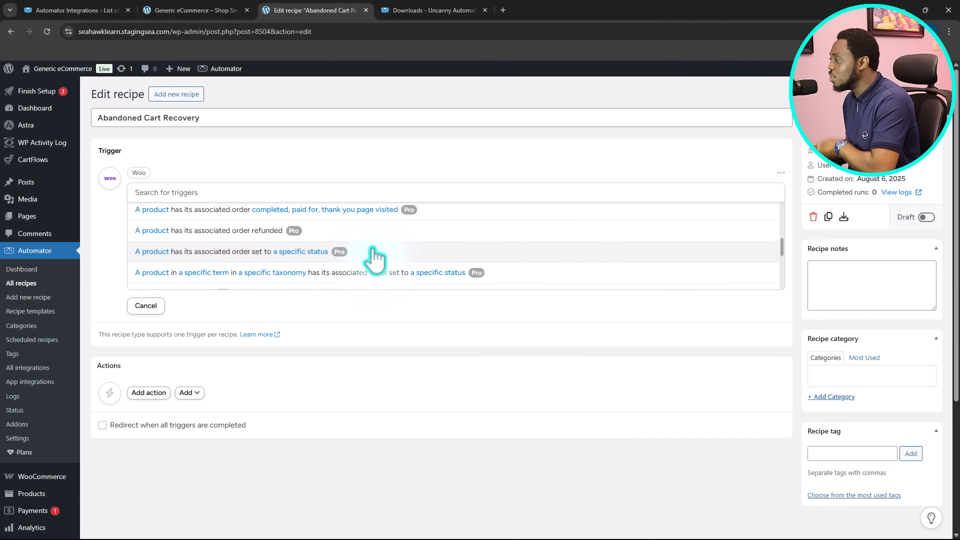
pyautogui.scroll(-3, 378, 265)
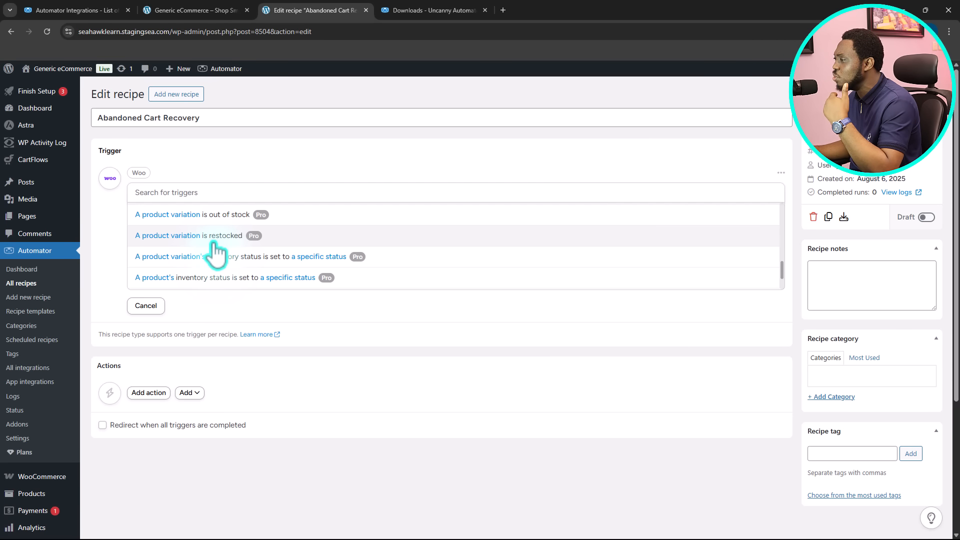
pyautogui.scroll(-2, 215, 247)
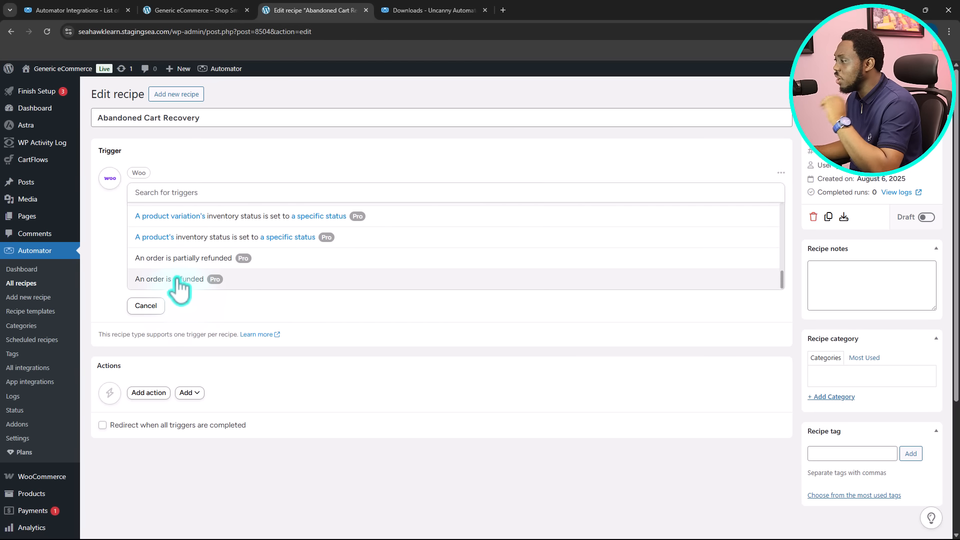
pyautogui.scroll(2, 193, 259)
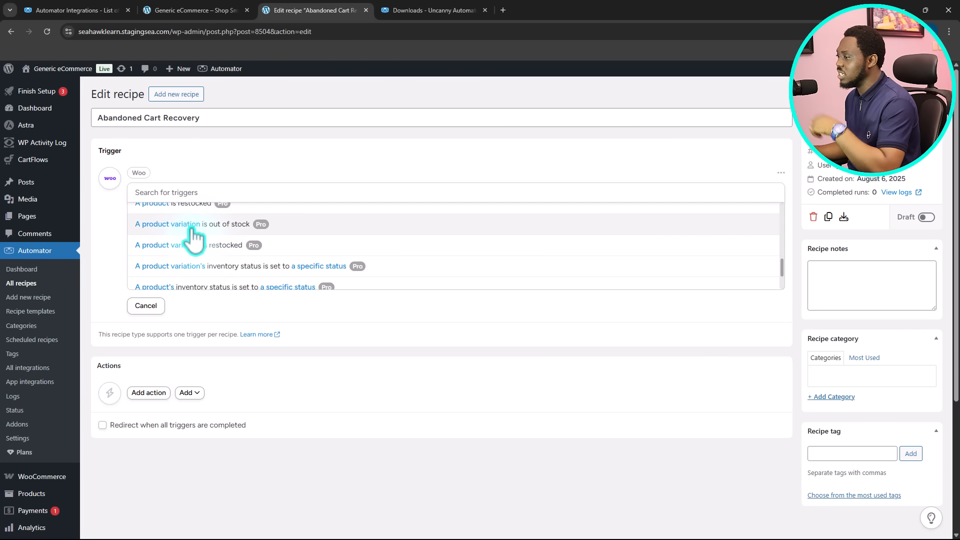
# - Create another new recipe of the "Logged-in users" type
pyautogui.click(176, 95)
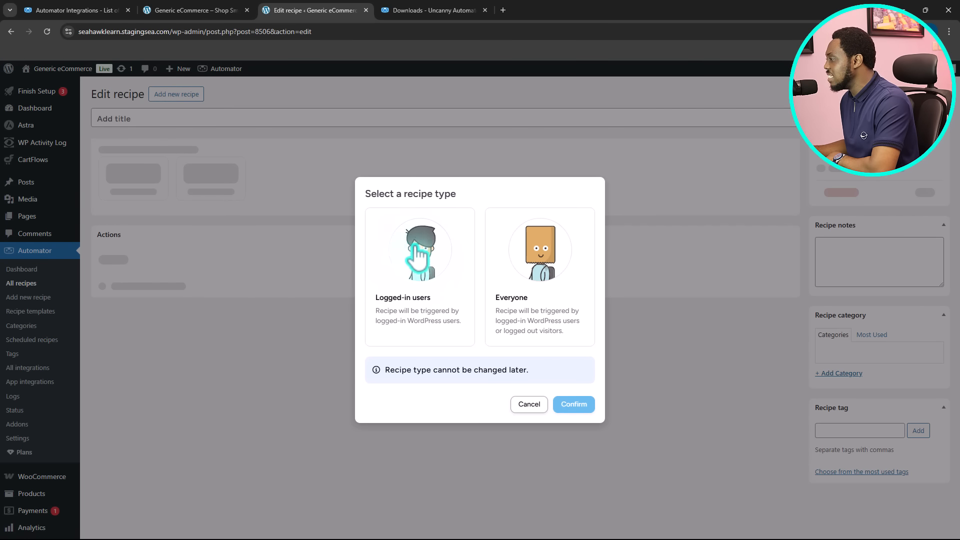
pyautogui.click(419, 252)
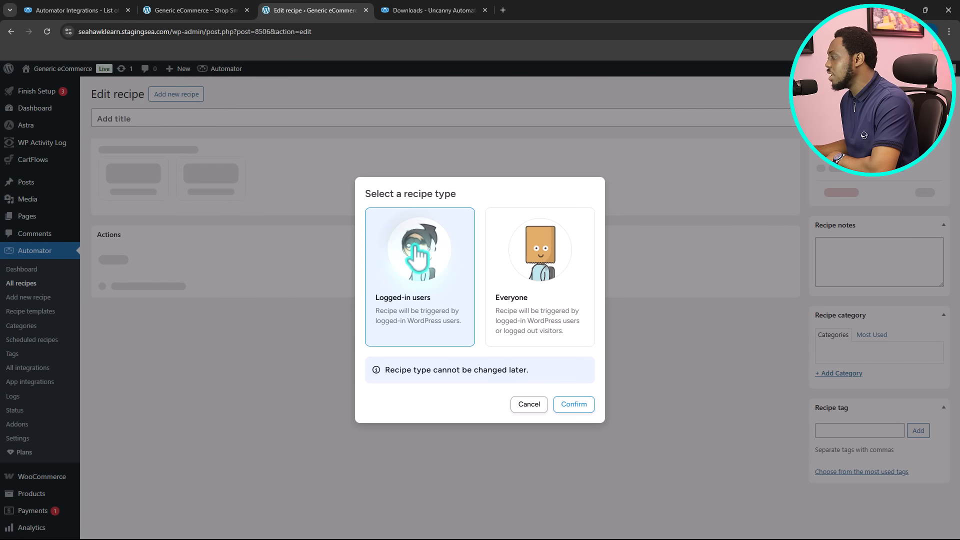
pyautogui.click(575, 405)
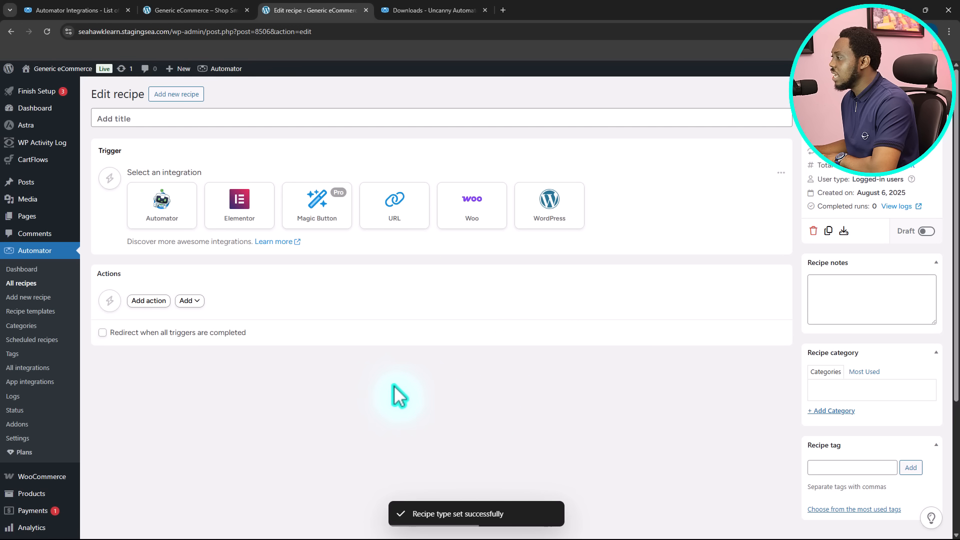
# - Title the recipe "Abandoned Cart Recovery" and save a Woo trigger for a user adding any product to their cart
pyautogui.click(481, 218)
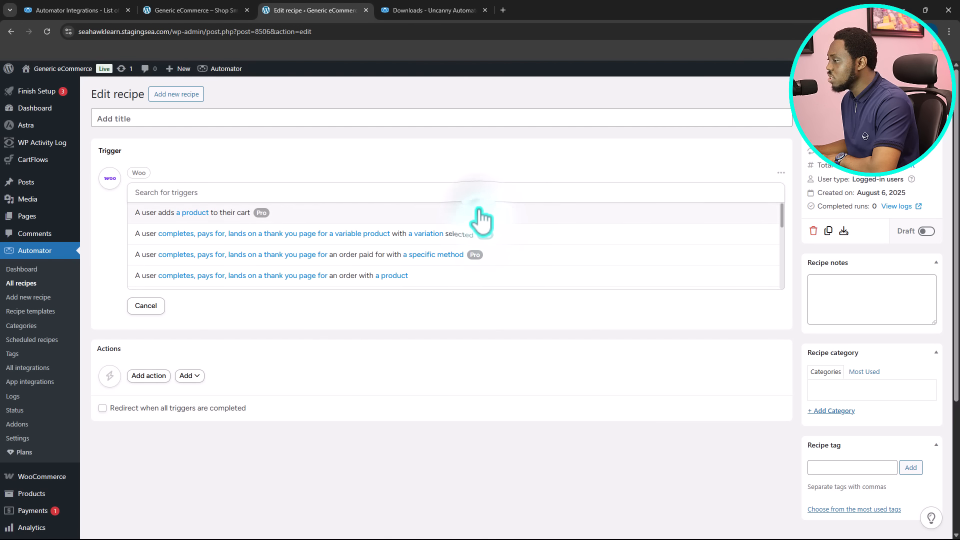
pyautogui.click(127, 119)
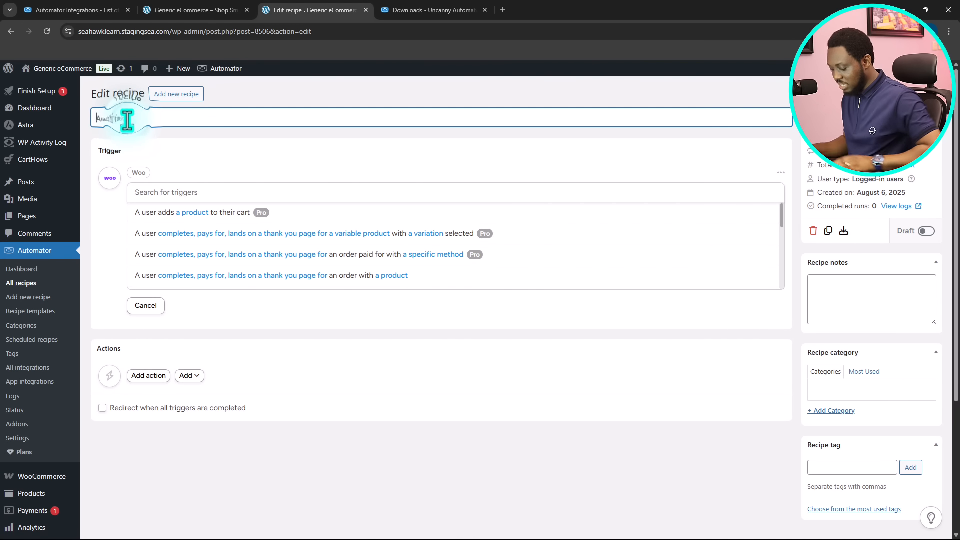
pyautogui.write('Abandoned Cart Recovery')
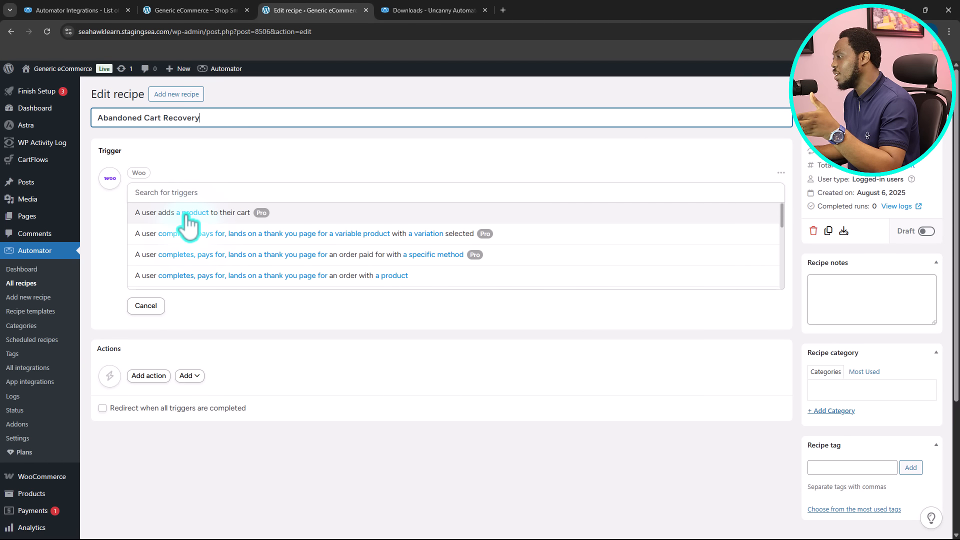
pyautogui.click(168, 215)
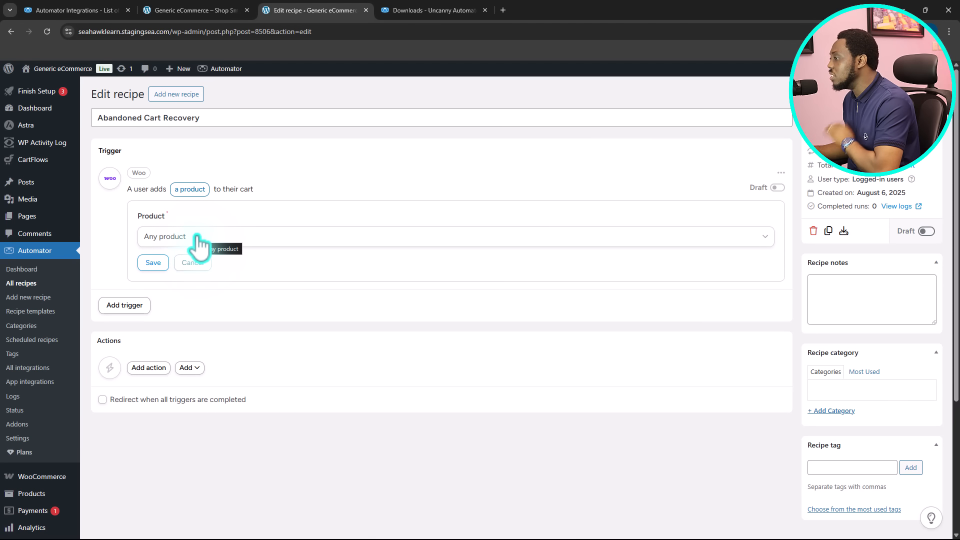
pyautogui.click(152, 263)
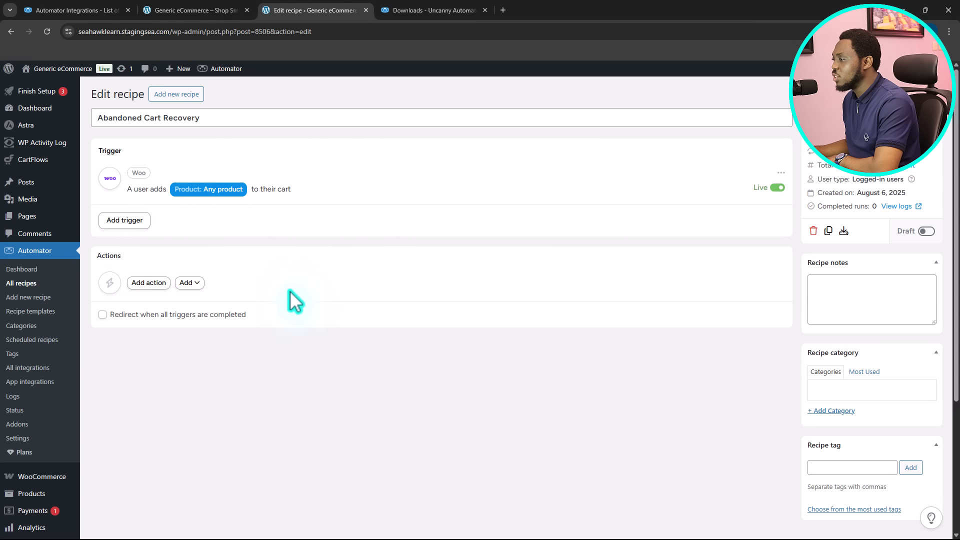
# - Add an Emails action that sends an email, with the common "User email" token as the recipient
pyautogui.click(149, 284)
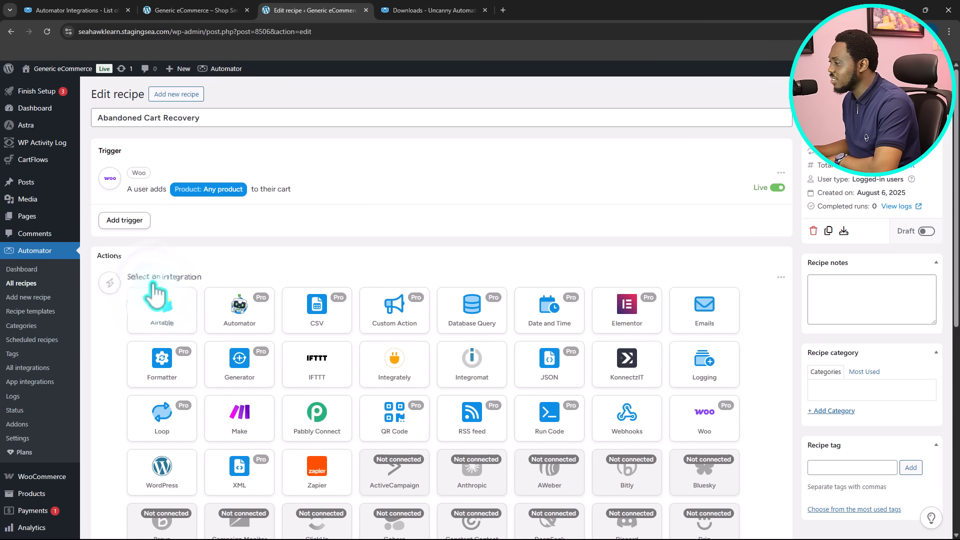
pyautogui.scroll(-1, 154, 298)
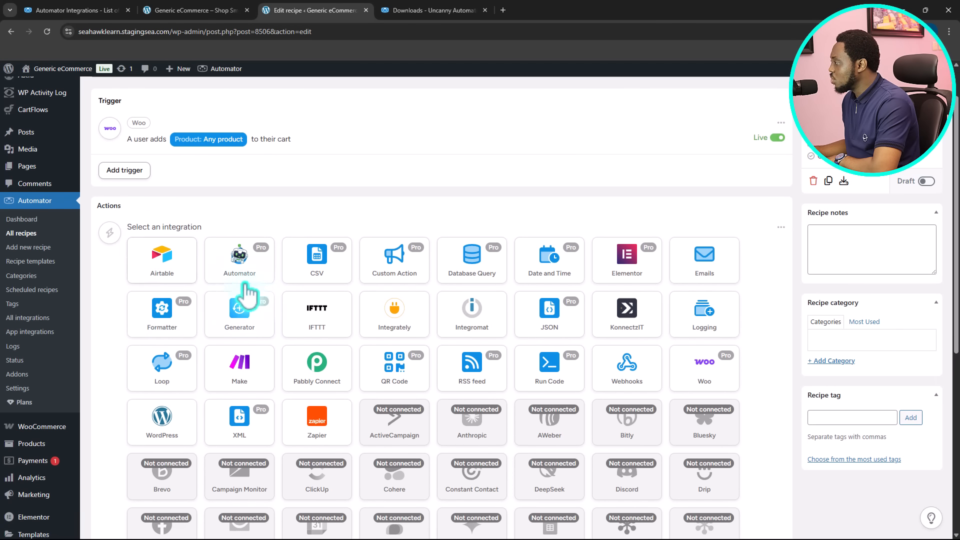
pyautogui.click(705, 263)
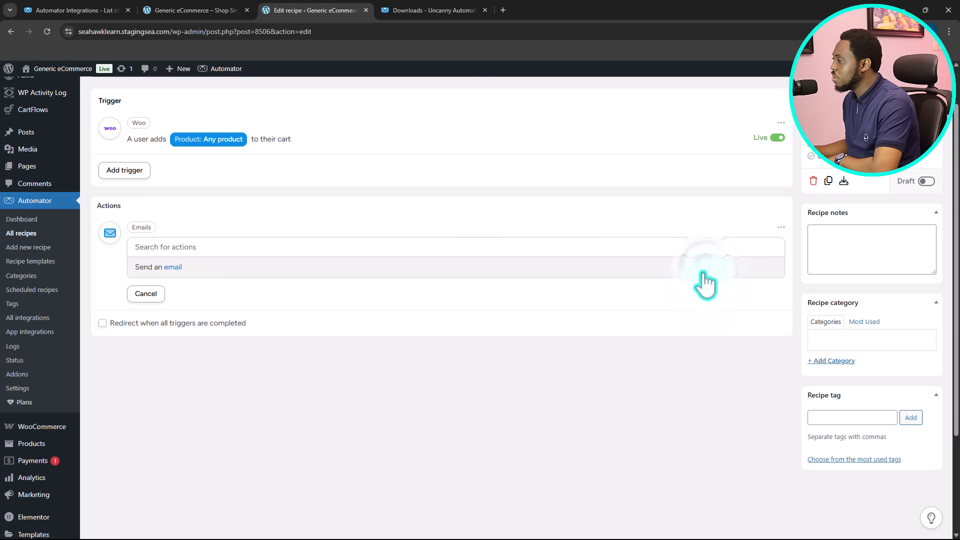
pyautogui.click(174, 268)
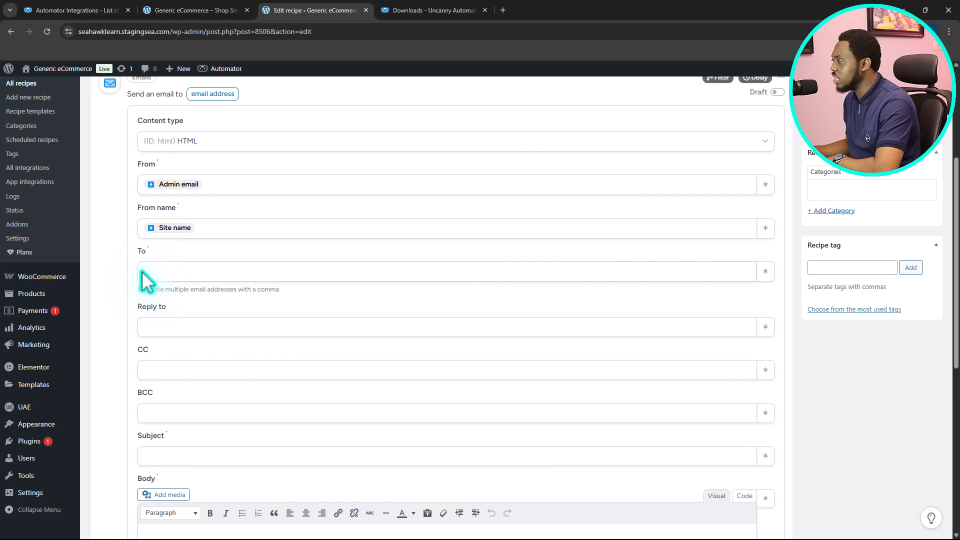
pyautogui.click(765, 271)
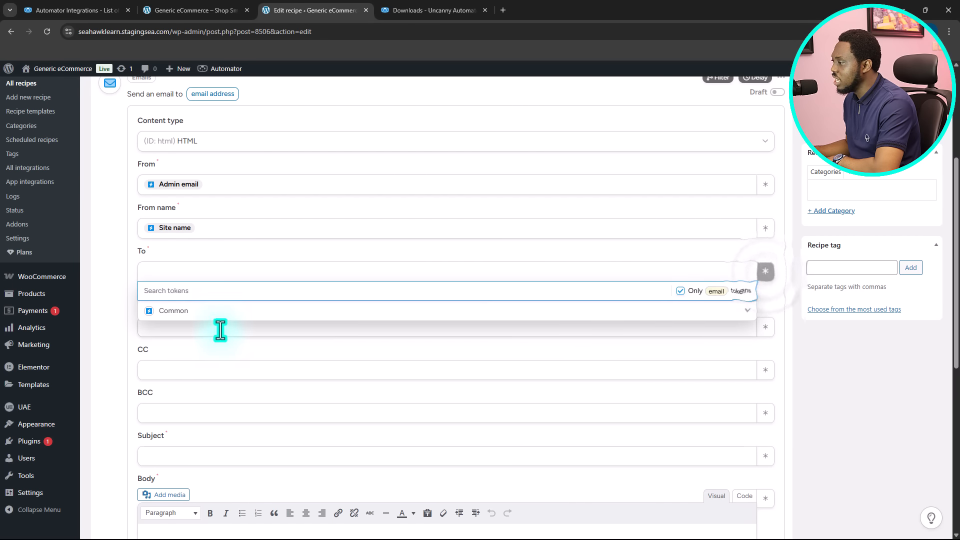
pyautogui.click(180, 312)
pyautogui.click(179, 353)
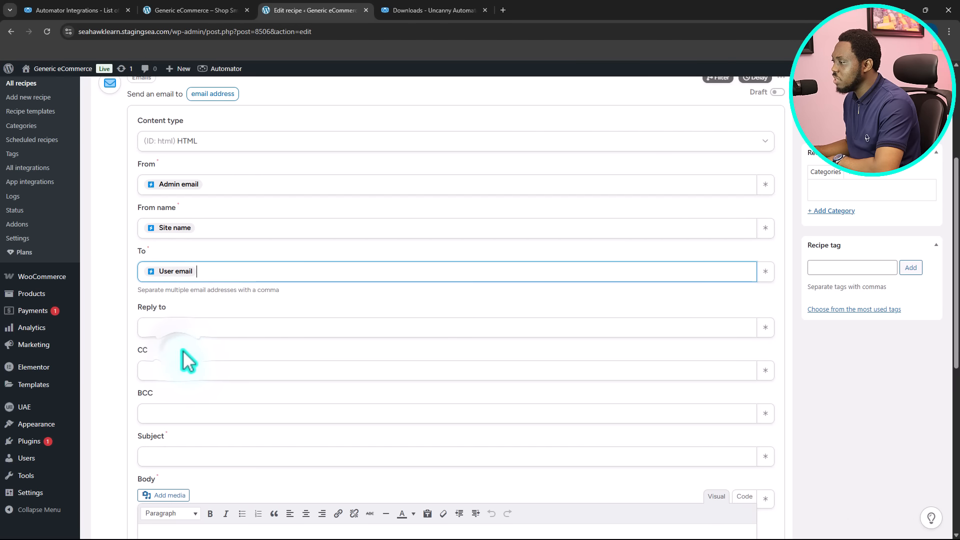
# - Set the email's subject to "Your Cart is waiting for you"
pyautogui.scroll(-4, 300, 338)
pyautogui.click(302, 342)
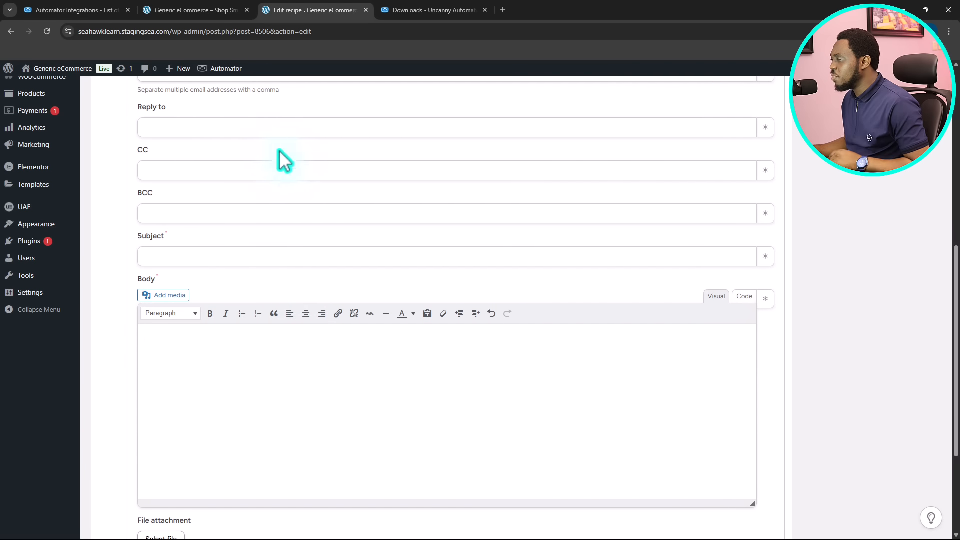
pyautogui.click(161, 256)
pyautogui.write('Your')
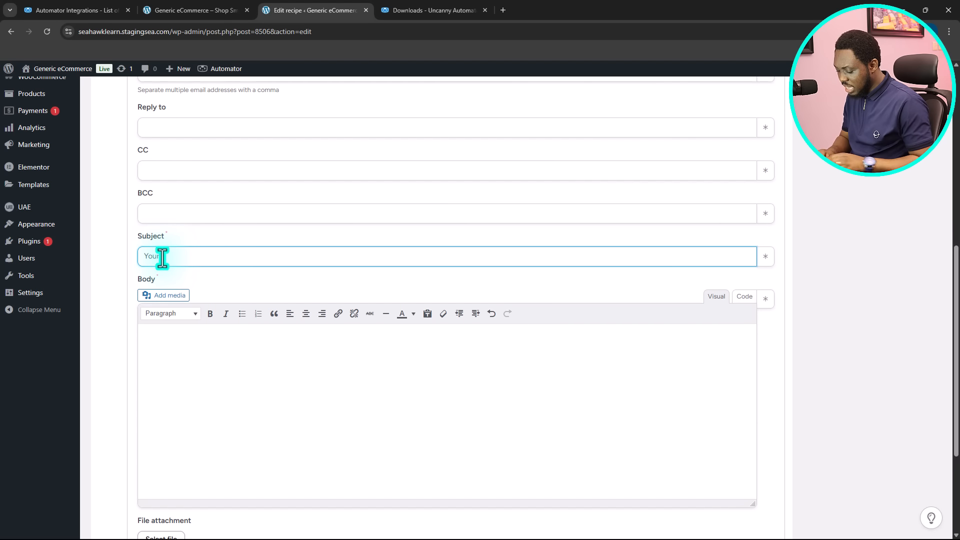
pyautogui.write(' c')
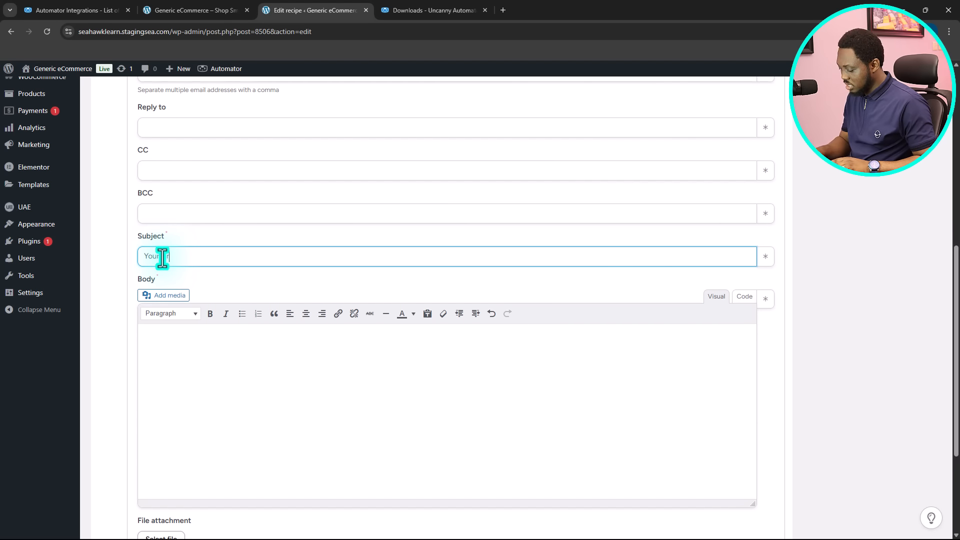
pyautogui.write('art is wait')
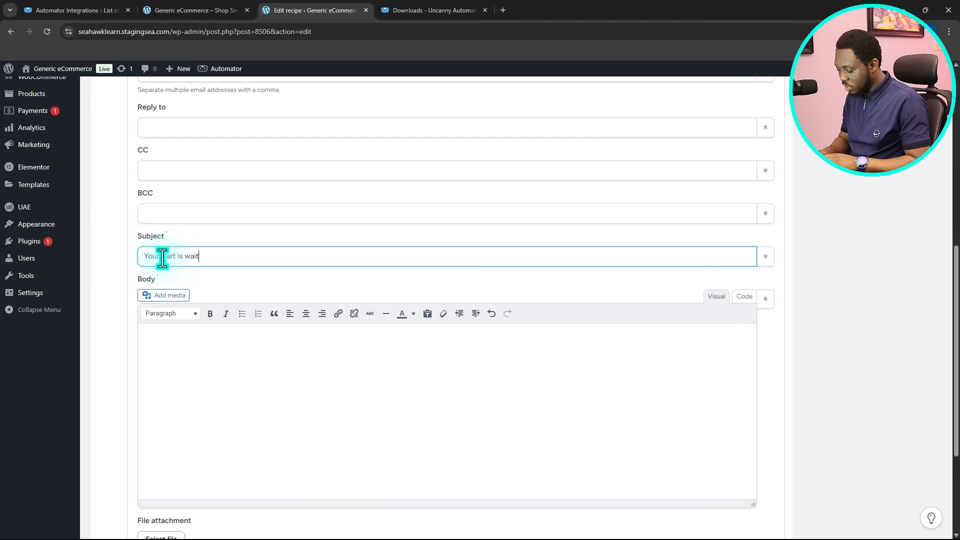
pyautogui.write('ing for you')
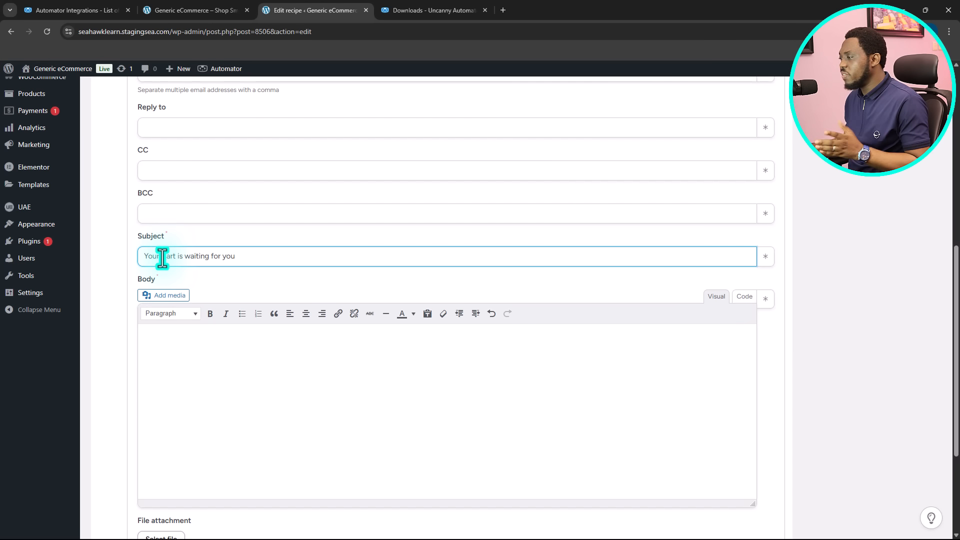
# - Write "Hey" as the email's body and save the email action
pyautogui.click(189, 348)
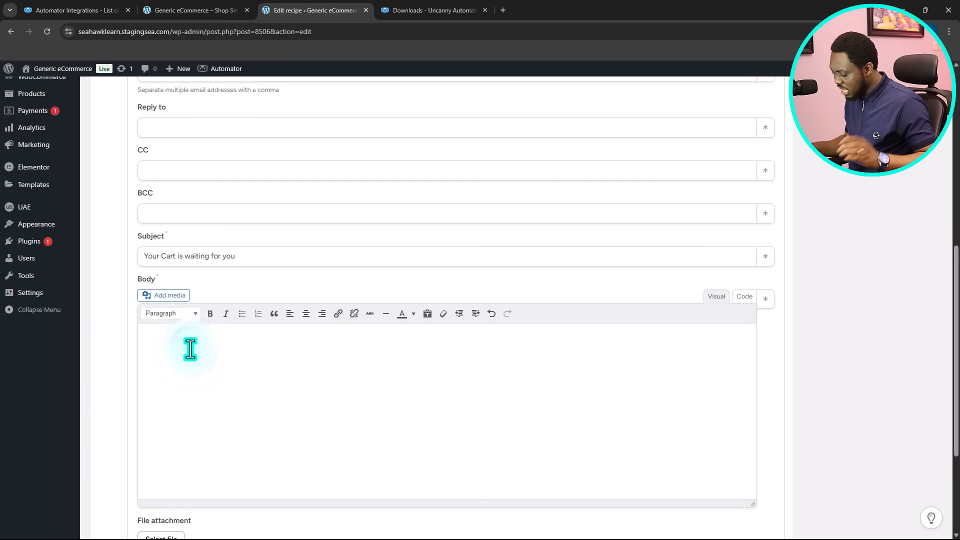
pyautogui.write('Hey')
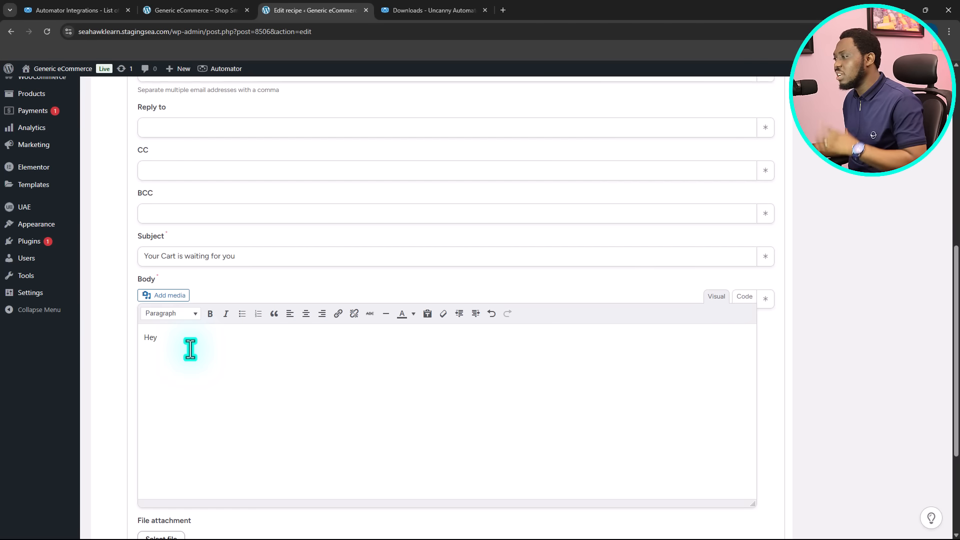
pyautogui.scroll(-3, 190, 350)
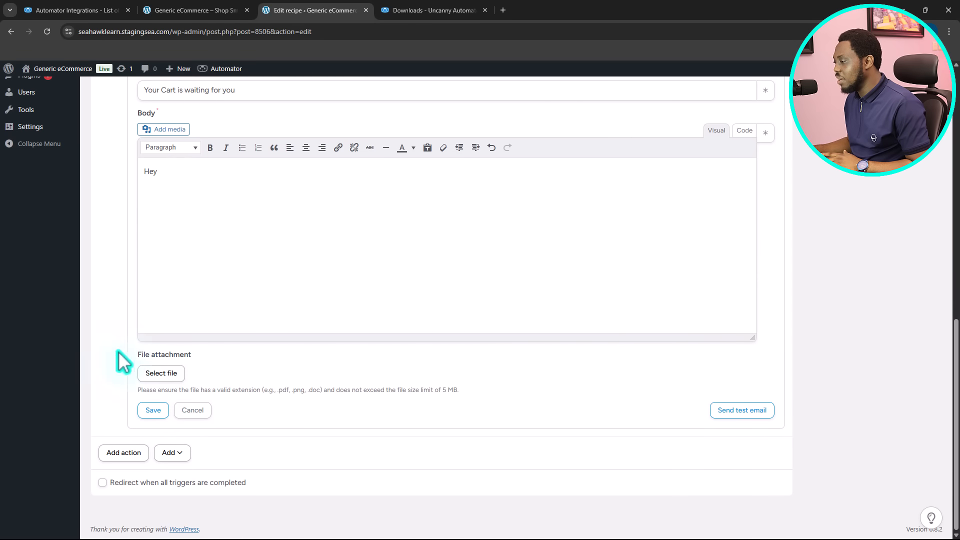
pyautogui.click(154, 411)
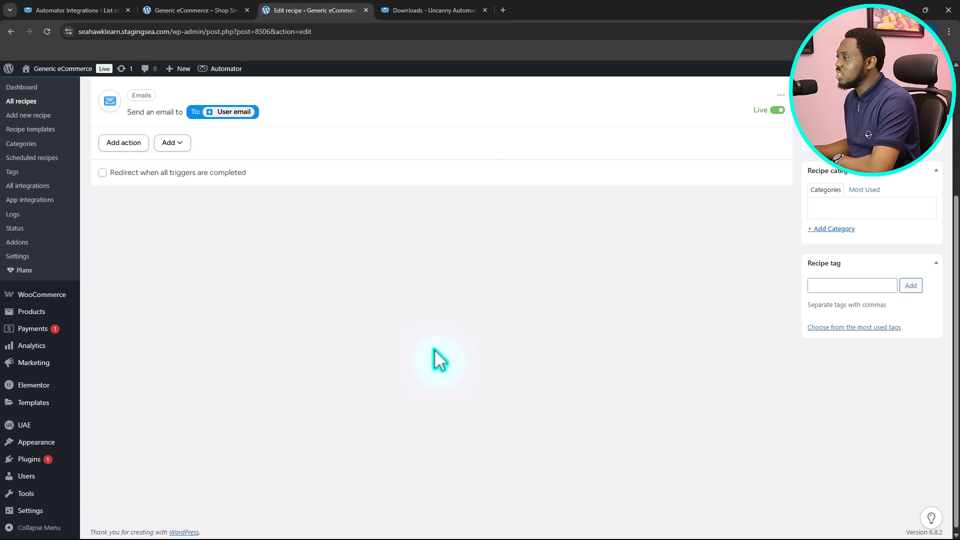
# - Delay the "Send an email" action by 30 minutes after completion of the triggers
pyautogui.scroll(3, 430, 357)
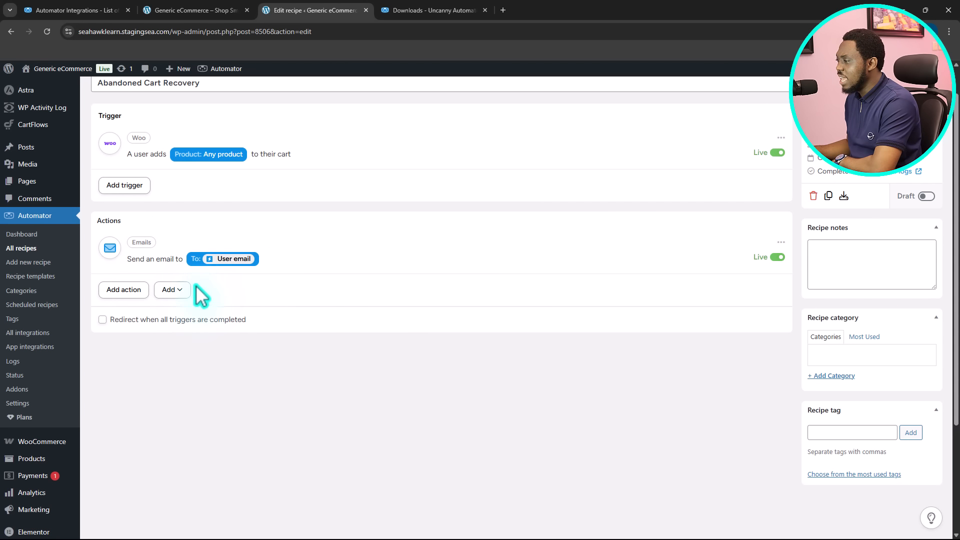
pyautogui.moveTo(697, 268)
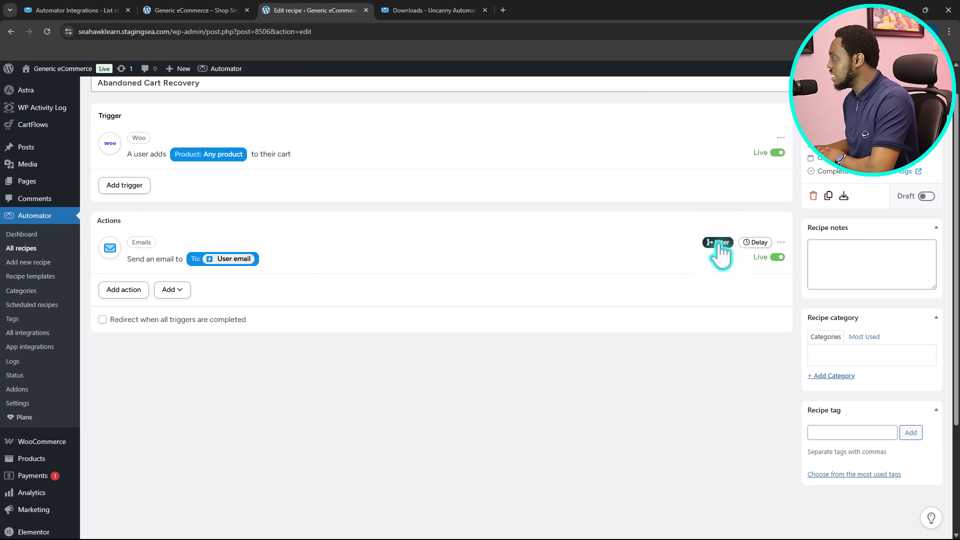
pyautogui.click(757, 243)
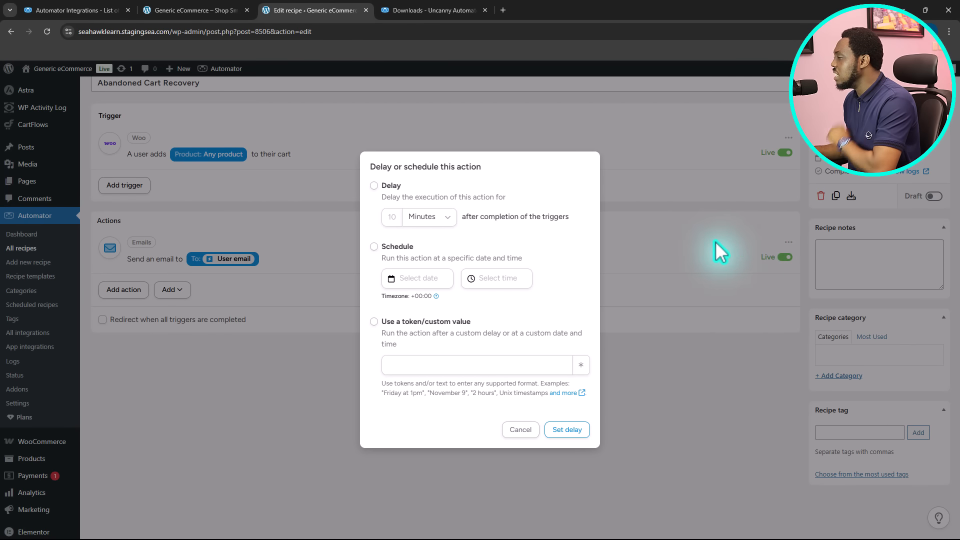
pyautogui.click(374, 186)
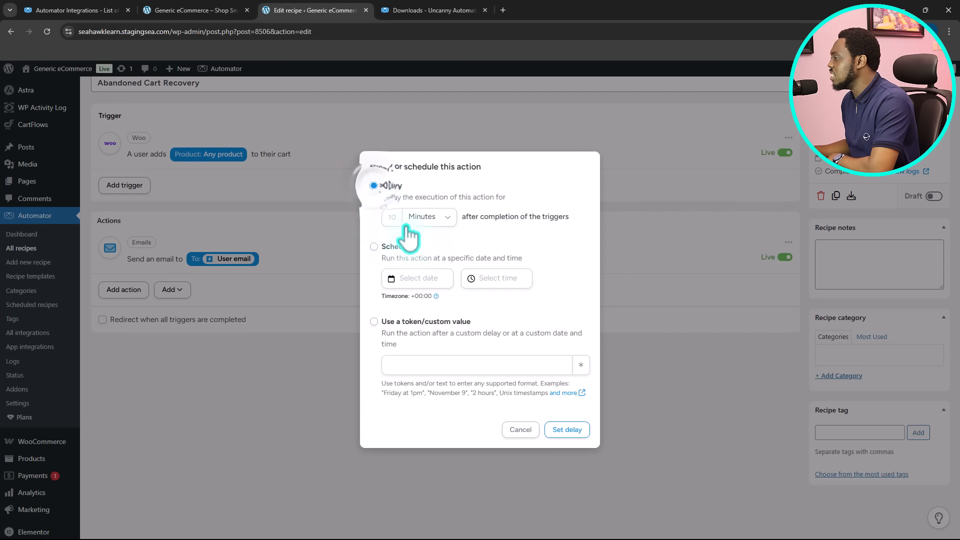
pyautogui.click(391, 219)
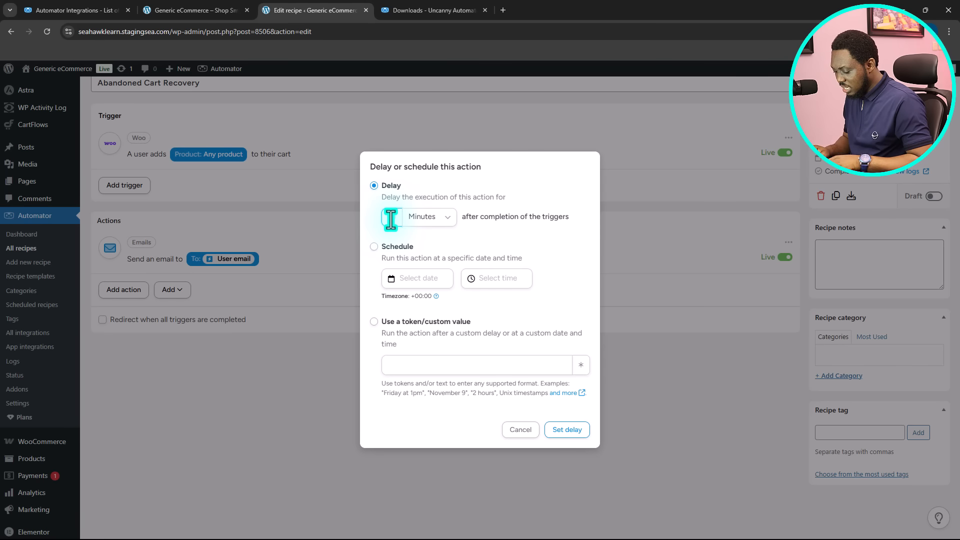
pyautogui.write('30')
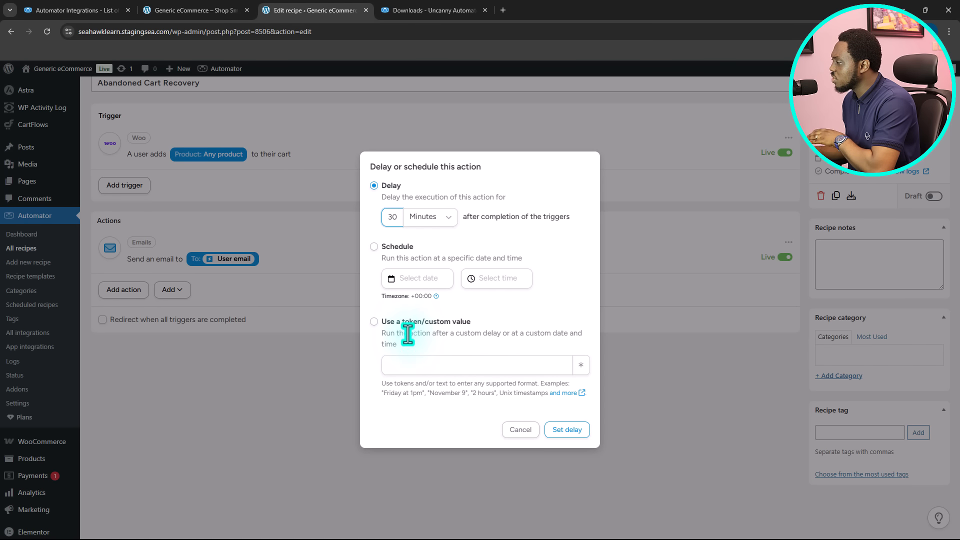
pyautogui.click(566, 431)
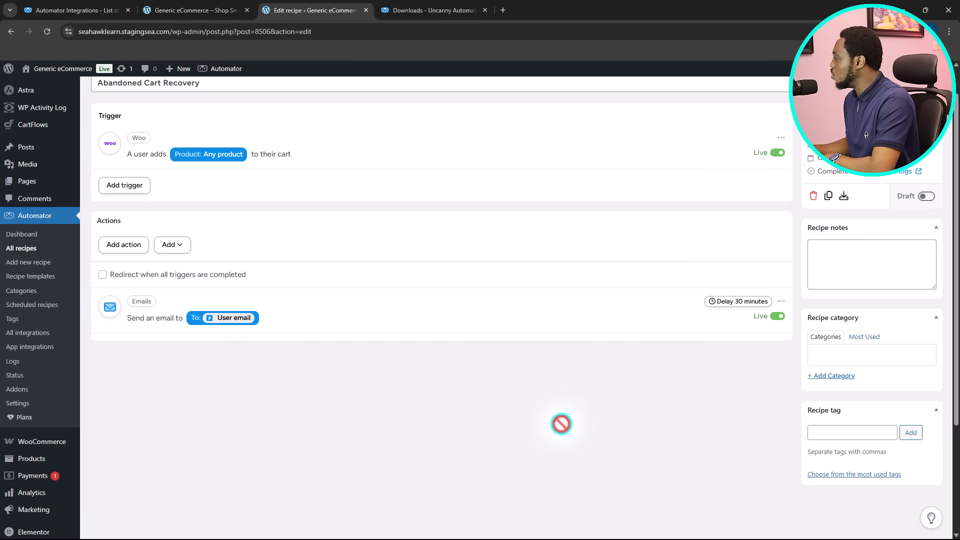
# - Add a Woo filter to the email action requiring that the user has not purchased any product
pyautogui.click(685, 306)
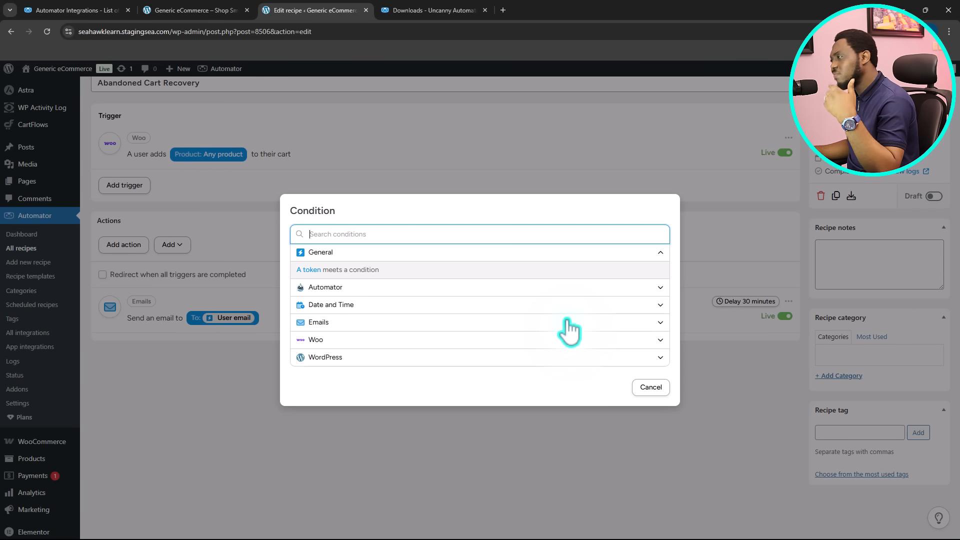
pyautogui.click(622, 340)
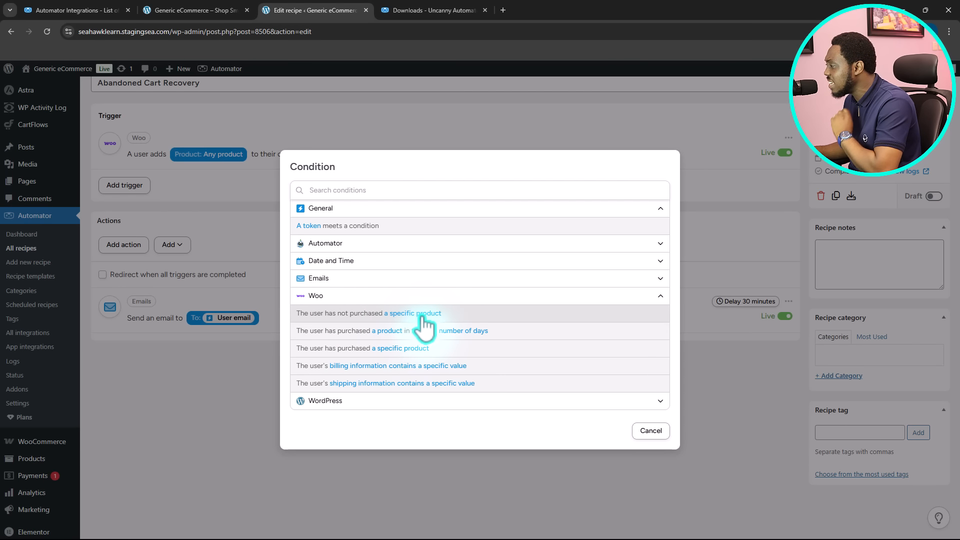
pyautogui.click(467, 313)
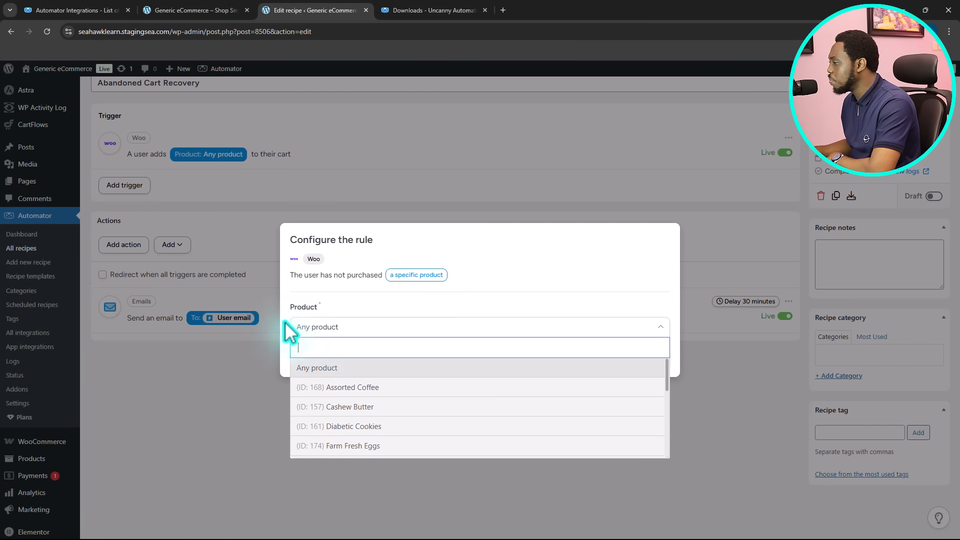
pyautogui.scroll(-1, 373, 414)
pyautogui.scroll(-5, 375, 423)
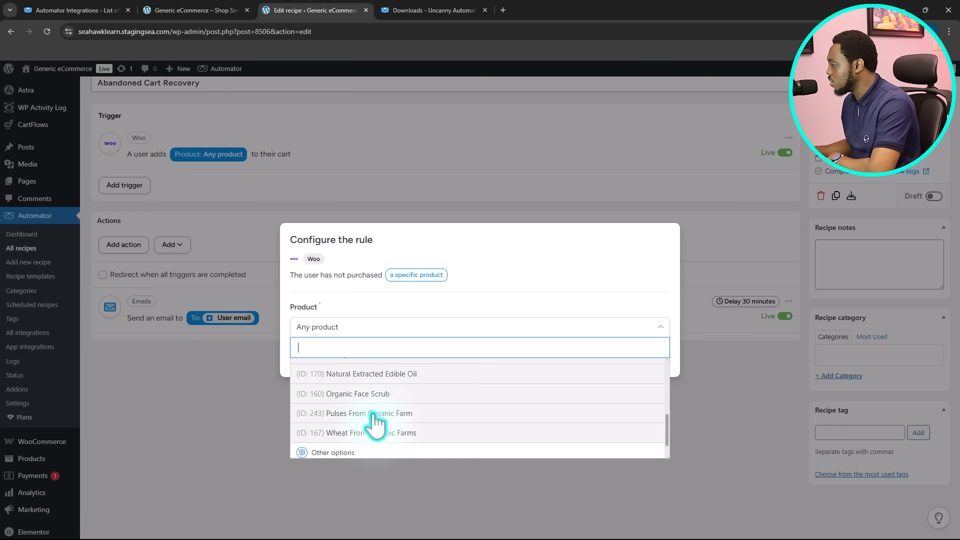
pyautogui.click(355, 329)
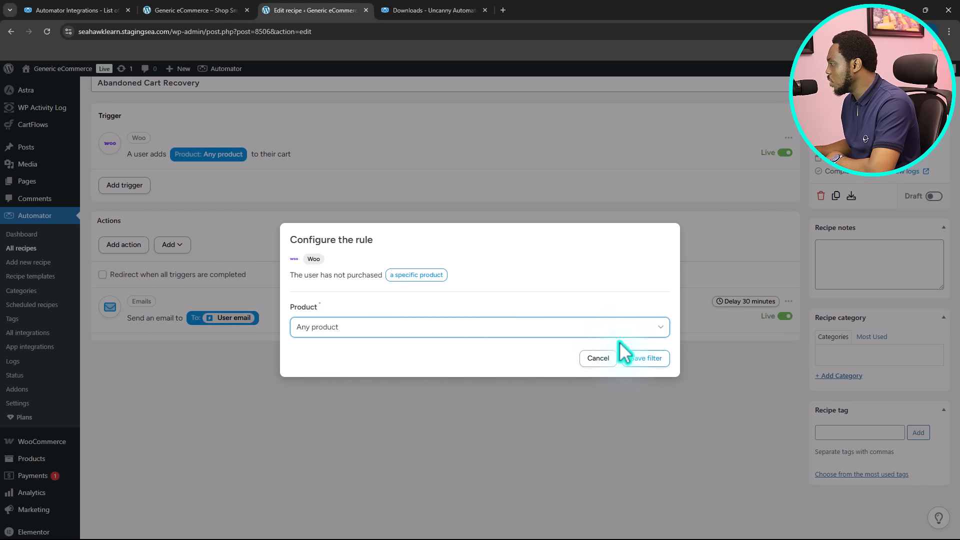
pyautogui.click(647, 358)
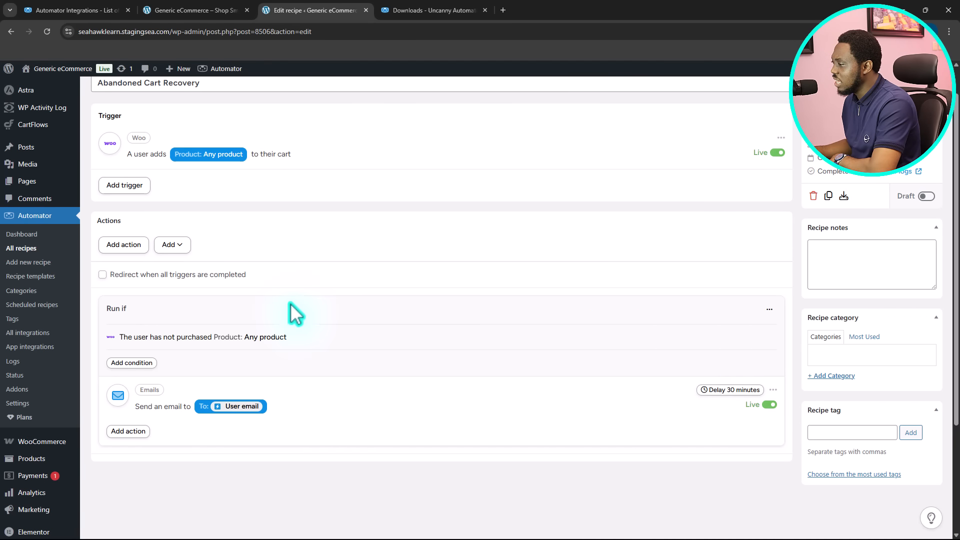
# - Enable the redirect for when all triggers are completed, and show the filter and loop types that can be added to the actions
pyautogui.scroll(-1, 288, 316)
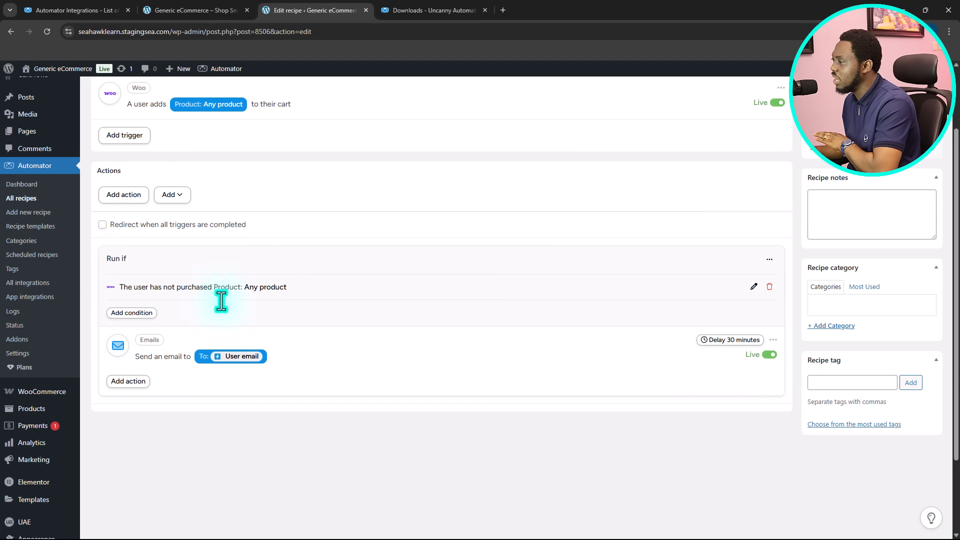
pyautogui.scroll(1, 219, 300)
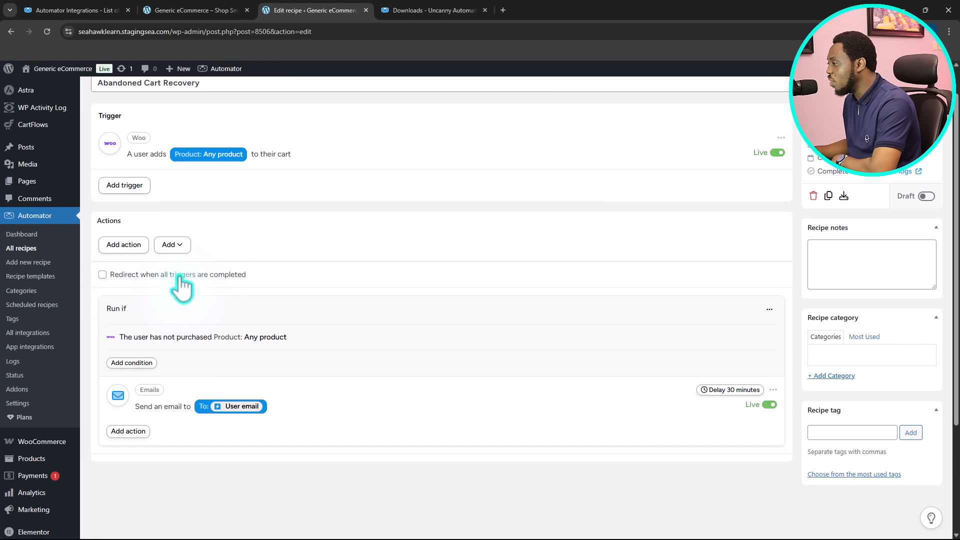
pyautogui.click(102, 274)
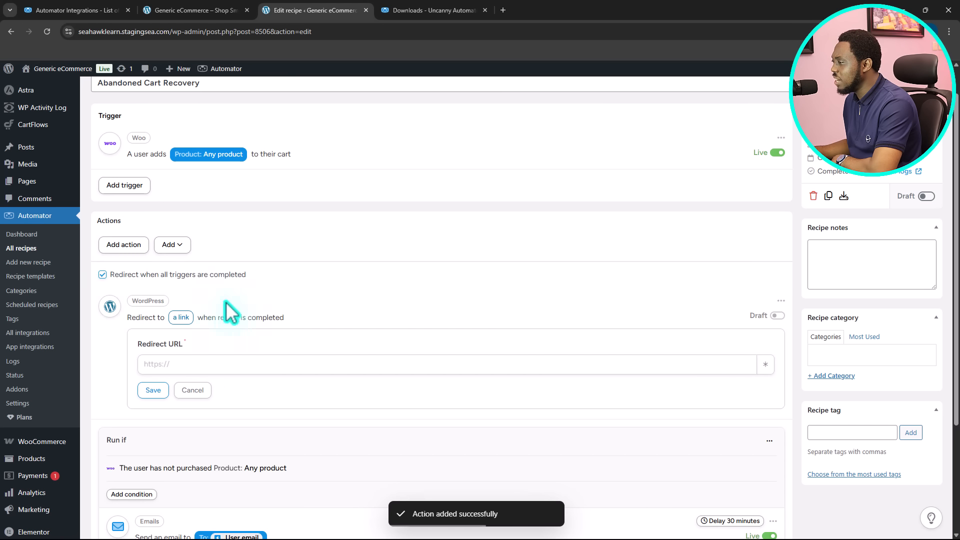
pyautogui.click(176, 365)
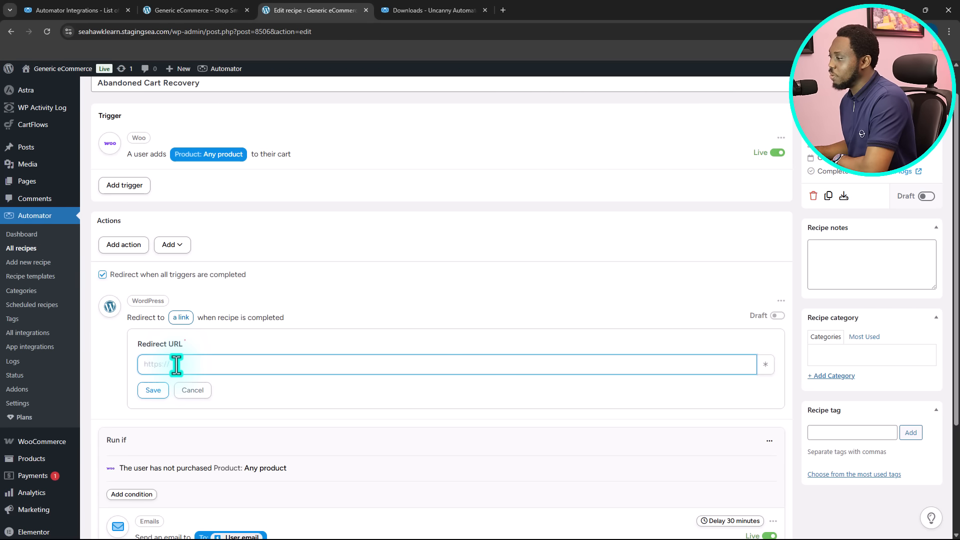
pyautogui.click(176, 252)
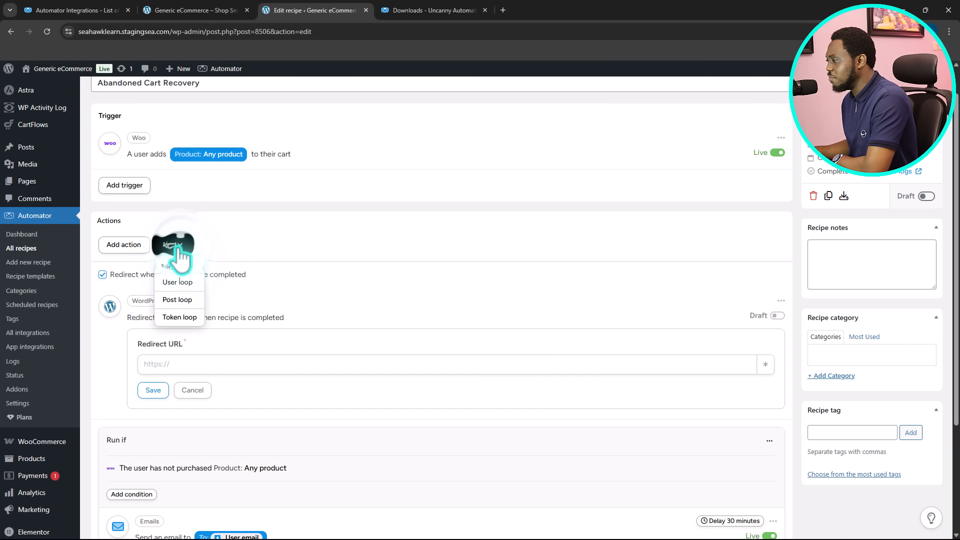